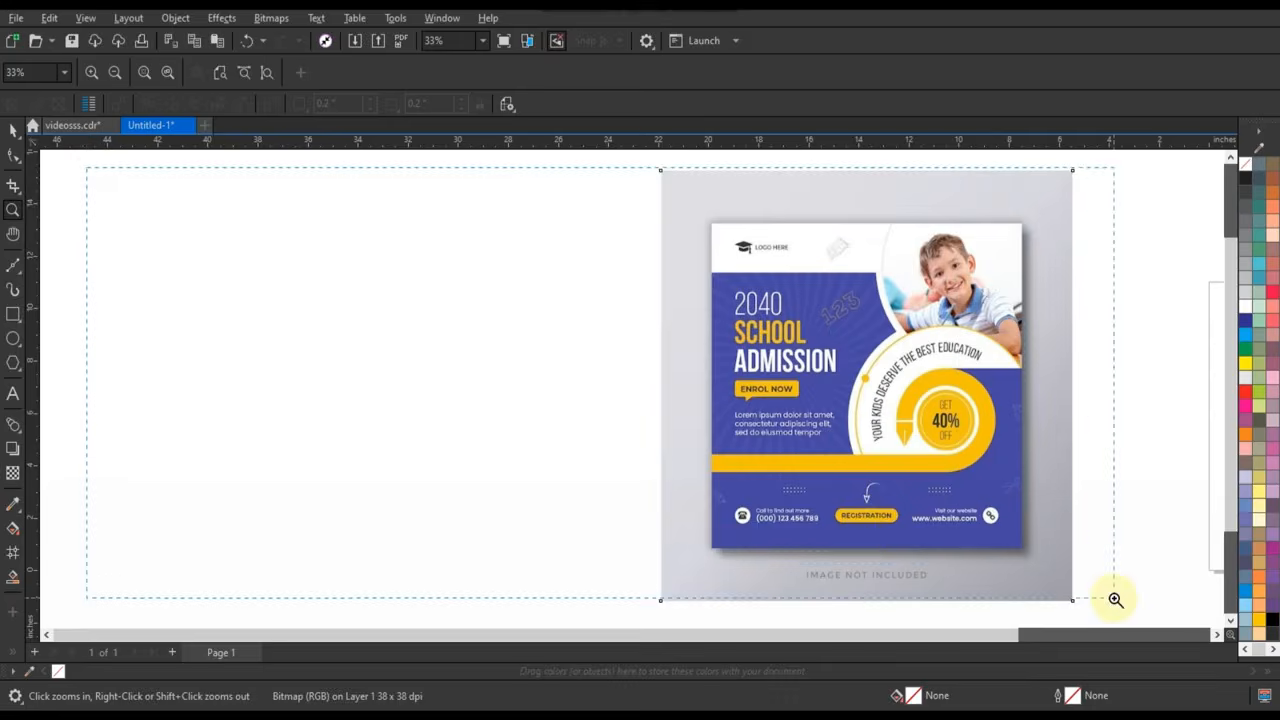
Step: Draw an unfilled square about 14.7 inches wide in the empty area beside the reference flyer
scroll(1114, 597, up, 1)
click(14, 315)
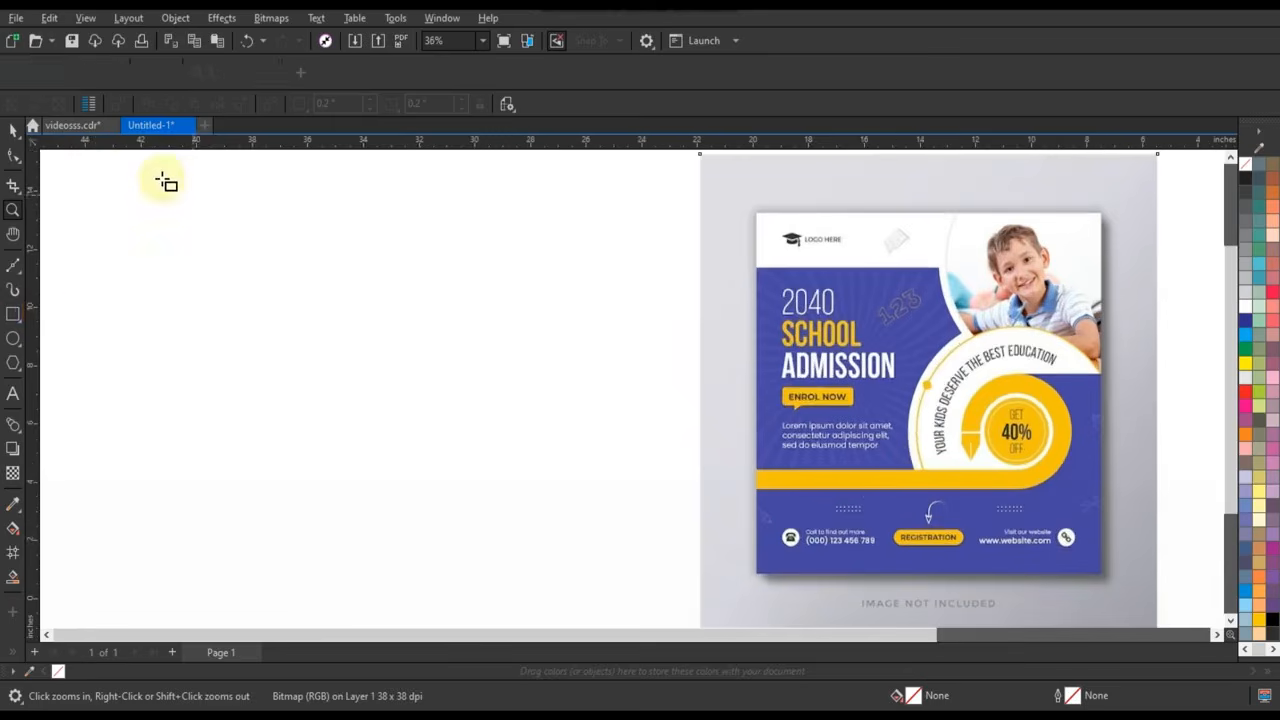
drag(162, 179, 437, 609)
click(14, 130)
click(545, 410)
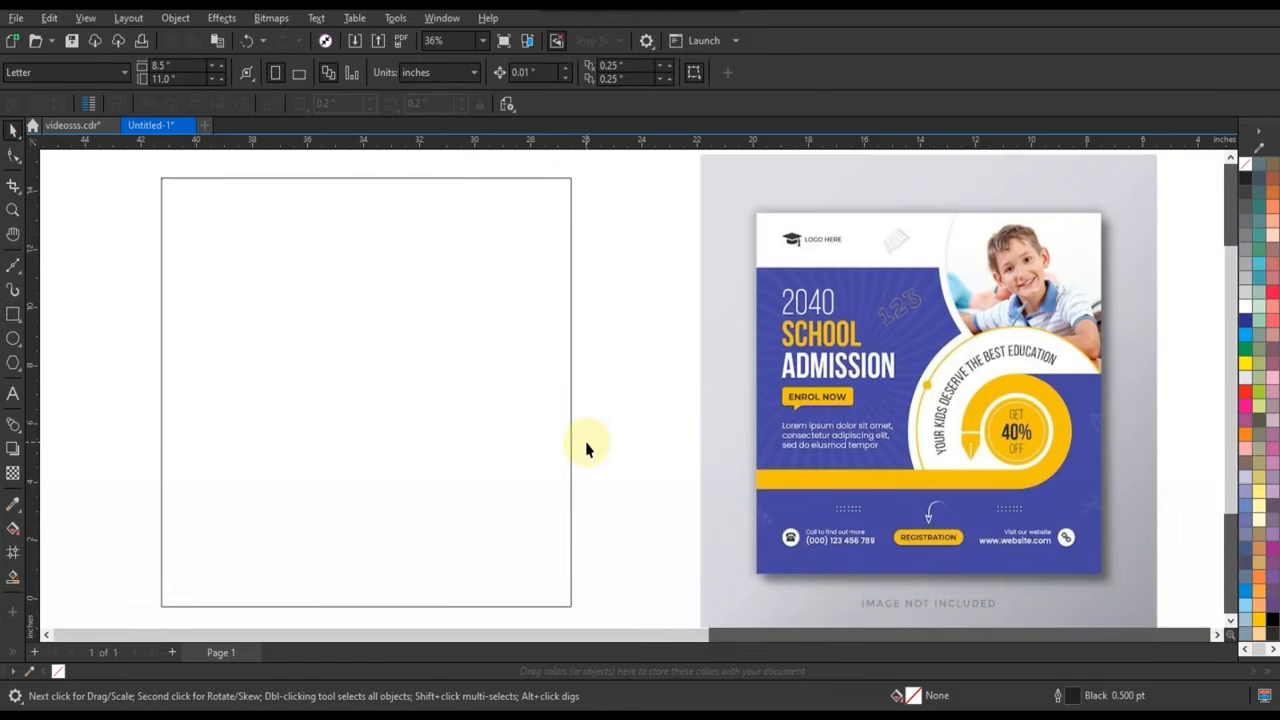
Step: Draw a circle about 8.63 inches wide over the square's right edge and set its outline width to 3 pt
click(13, 338)
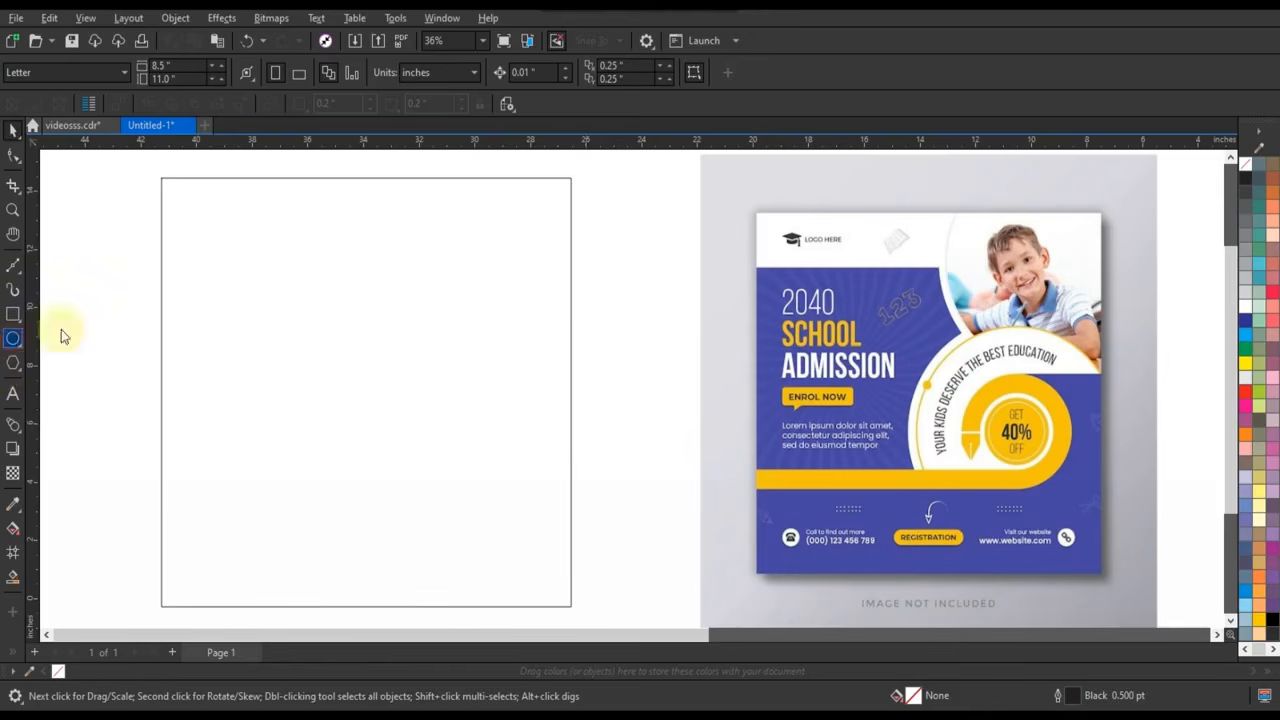
drag(365, 244, 500, 494)
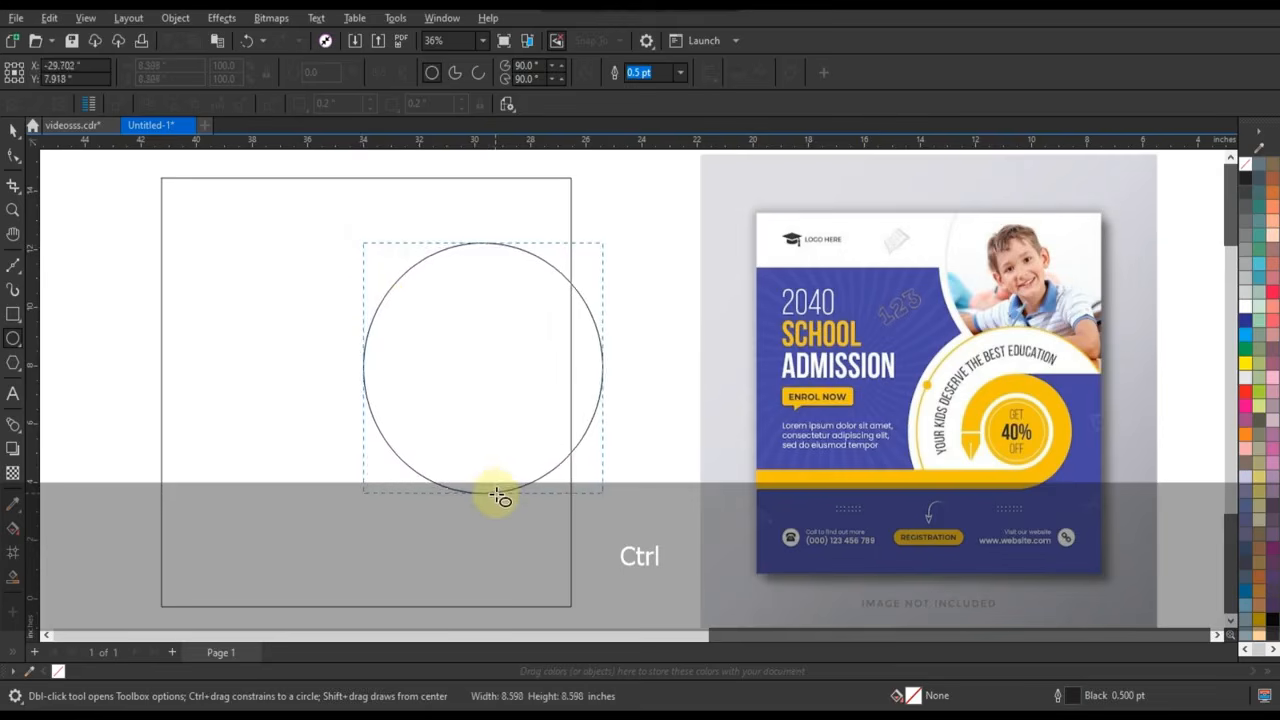
click(680, 72)
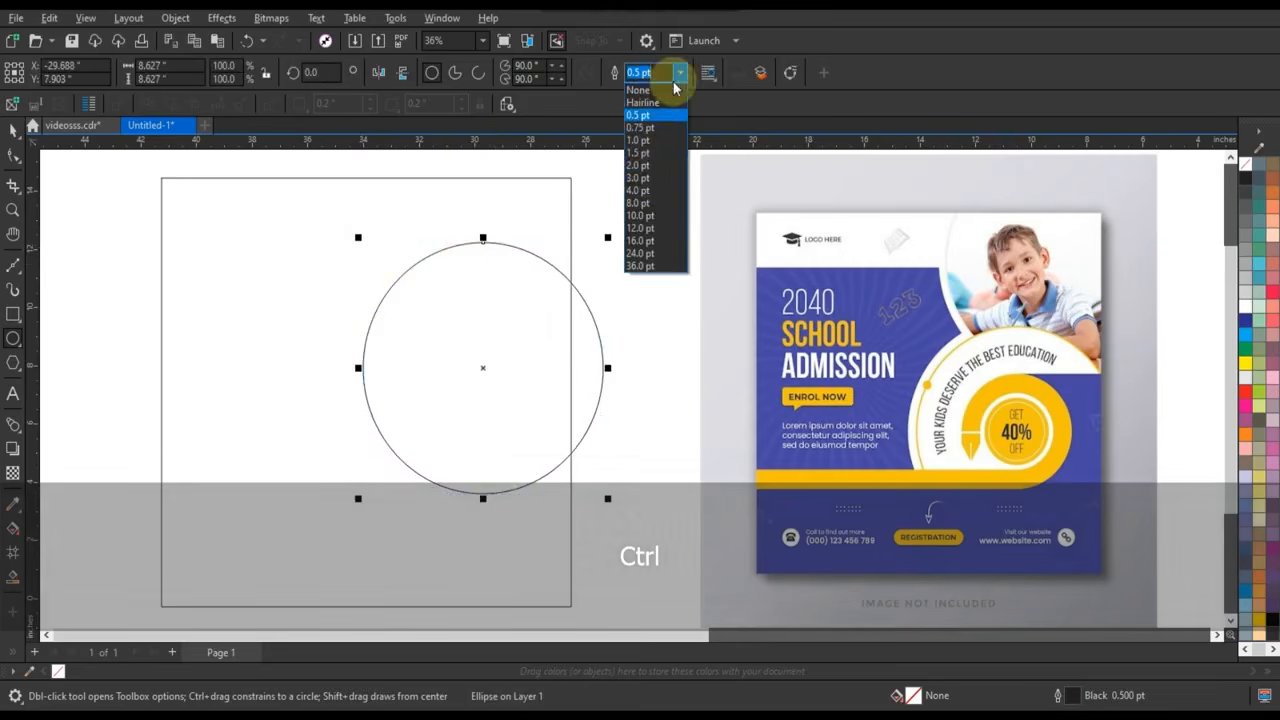
click(645, 177)
click(13, 130)
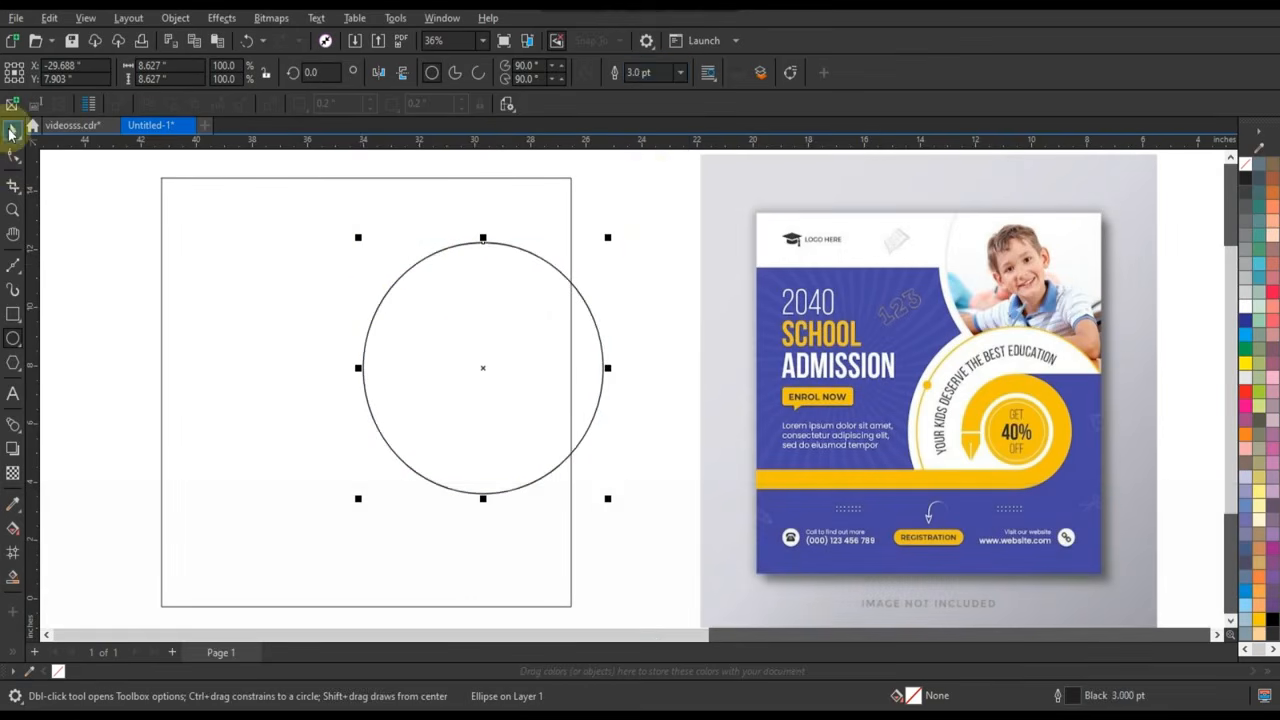
Step: Align the circle with the square's right edge and add a concentric copy about 7.6 inches wide inside it
drag(462, 346, 432, 385)
shift+click(534, 298)
key(r)
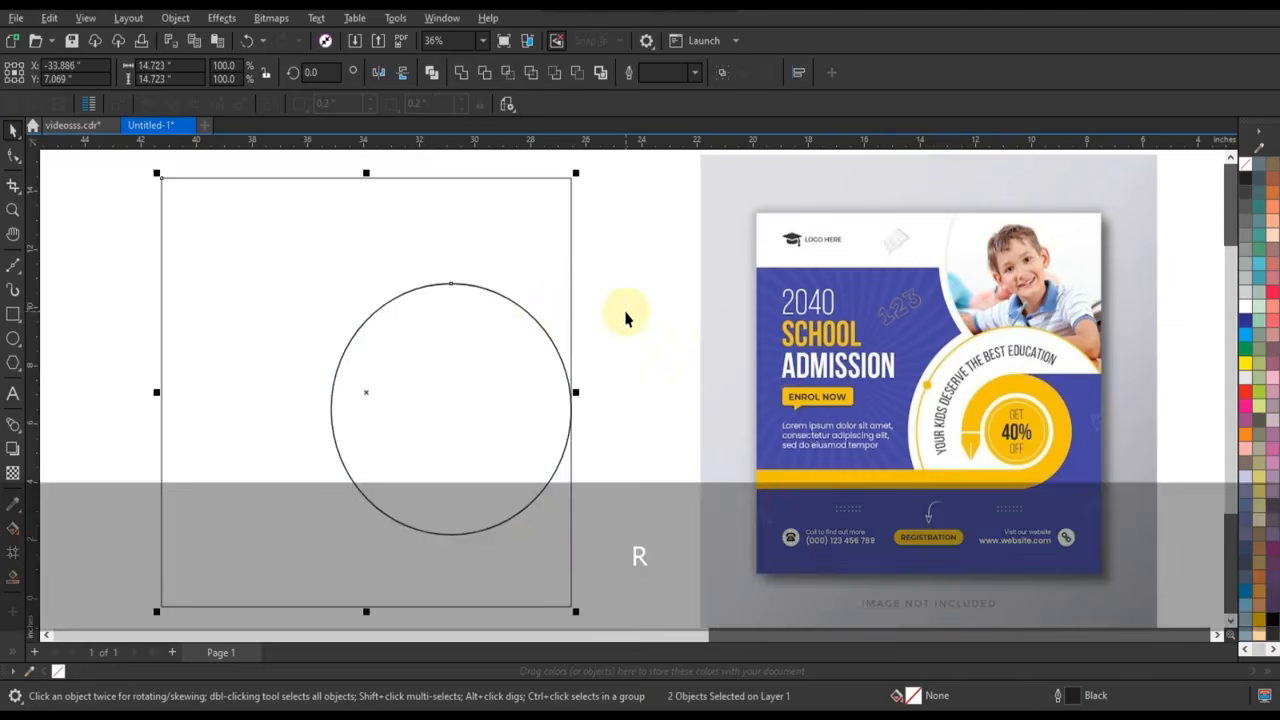
click(625, 318)
click(414, 331)
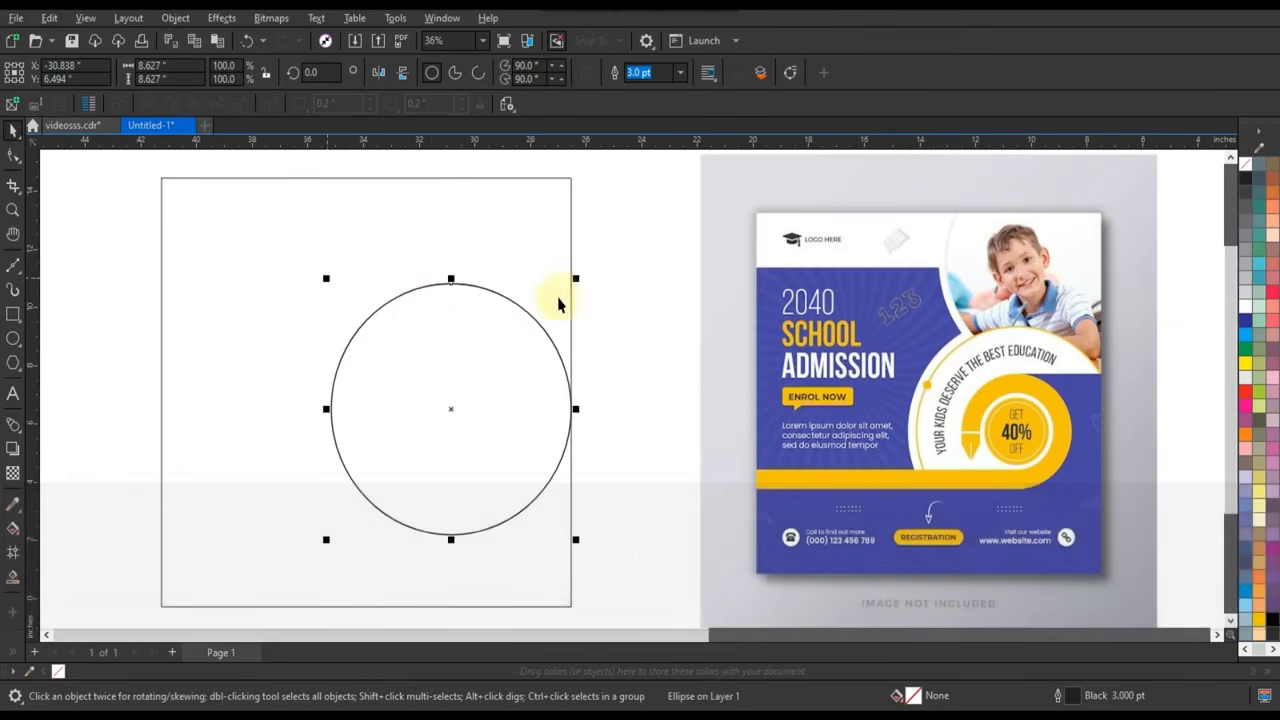
drag(576, 284, 566, 301)
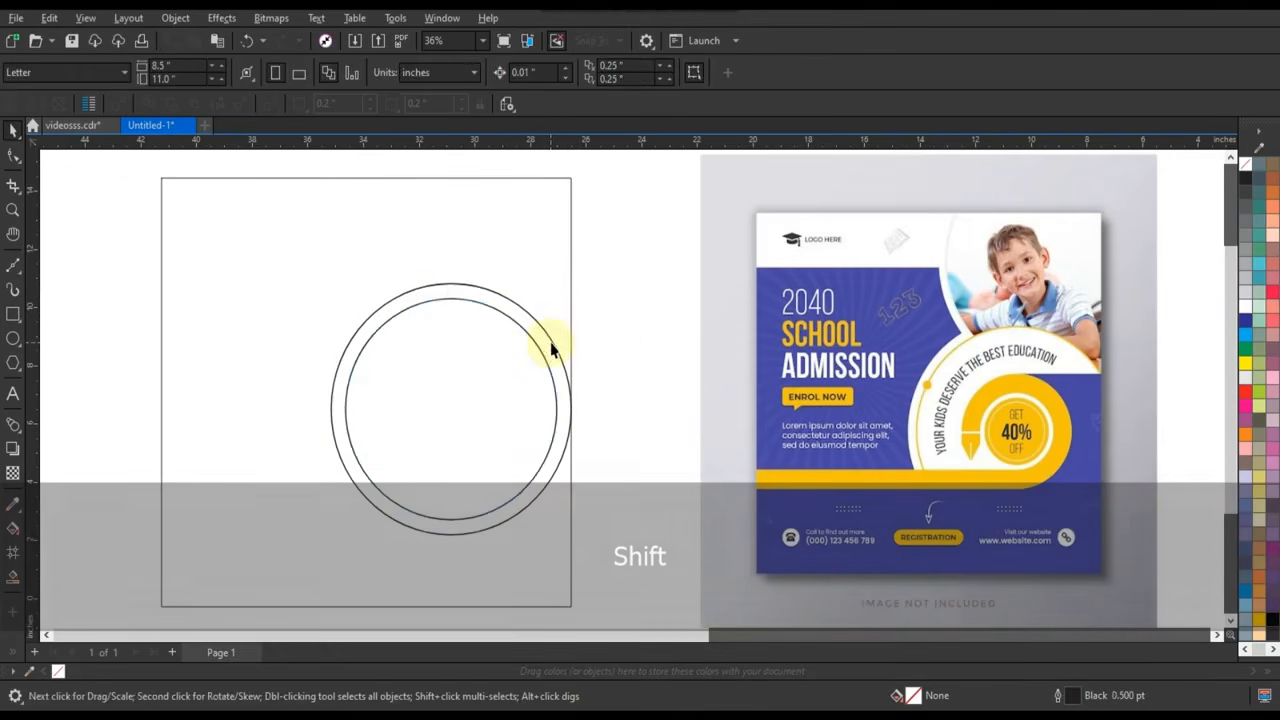
Step: Copy the outer circle up over the square's upper right corner and add a concentric copy about 8.05 inches wide inside it
click(510, 508)
drag(510, 508, 556, 378)
drag(487, 262, 529, 267)
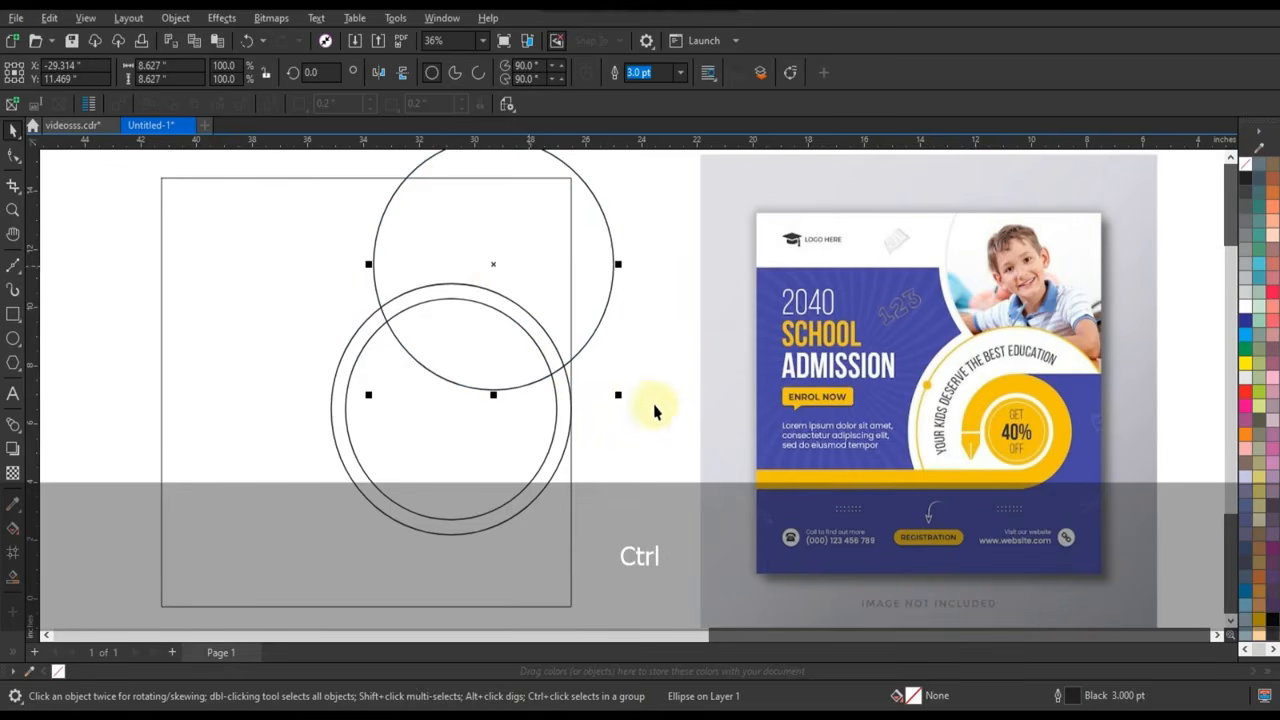
drag(618, 396, 613, 400)
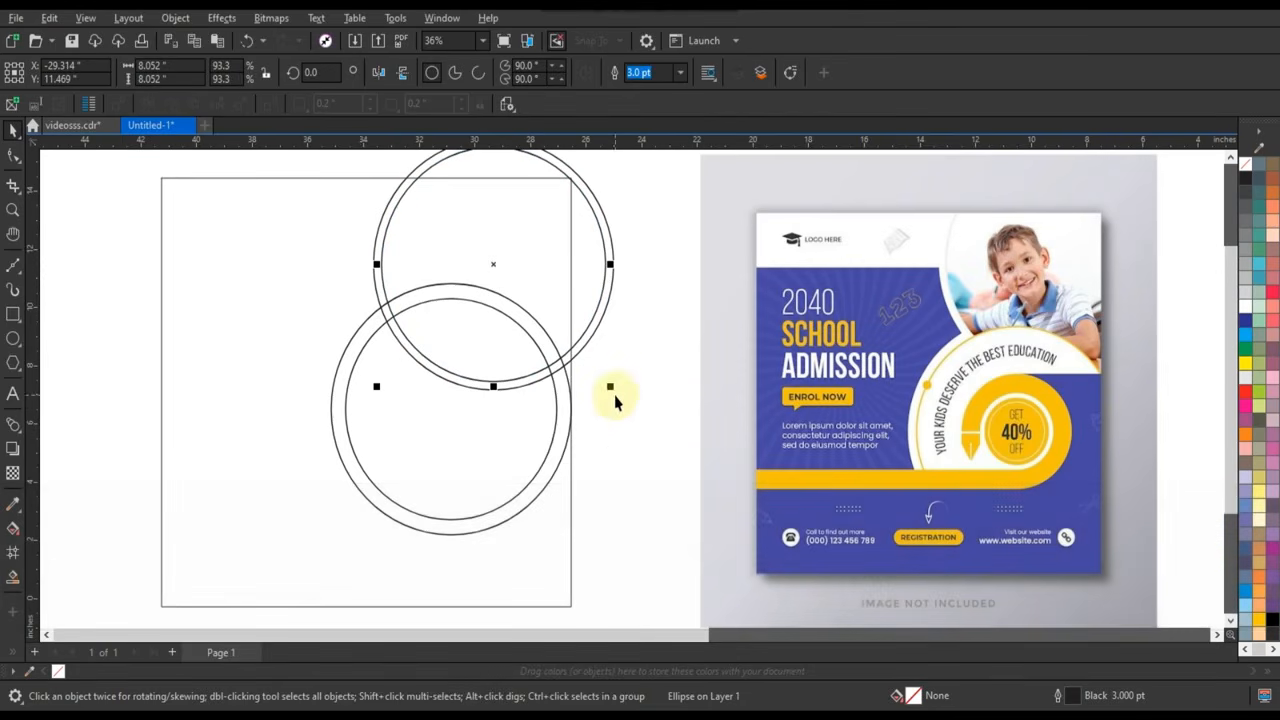
Step: Enlarge the inner circle of the lower ring about its center to about 7.94 inches wide
click(548, 420)
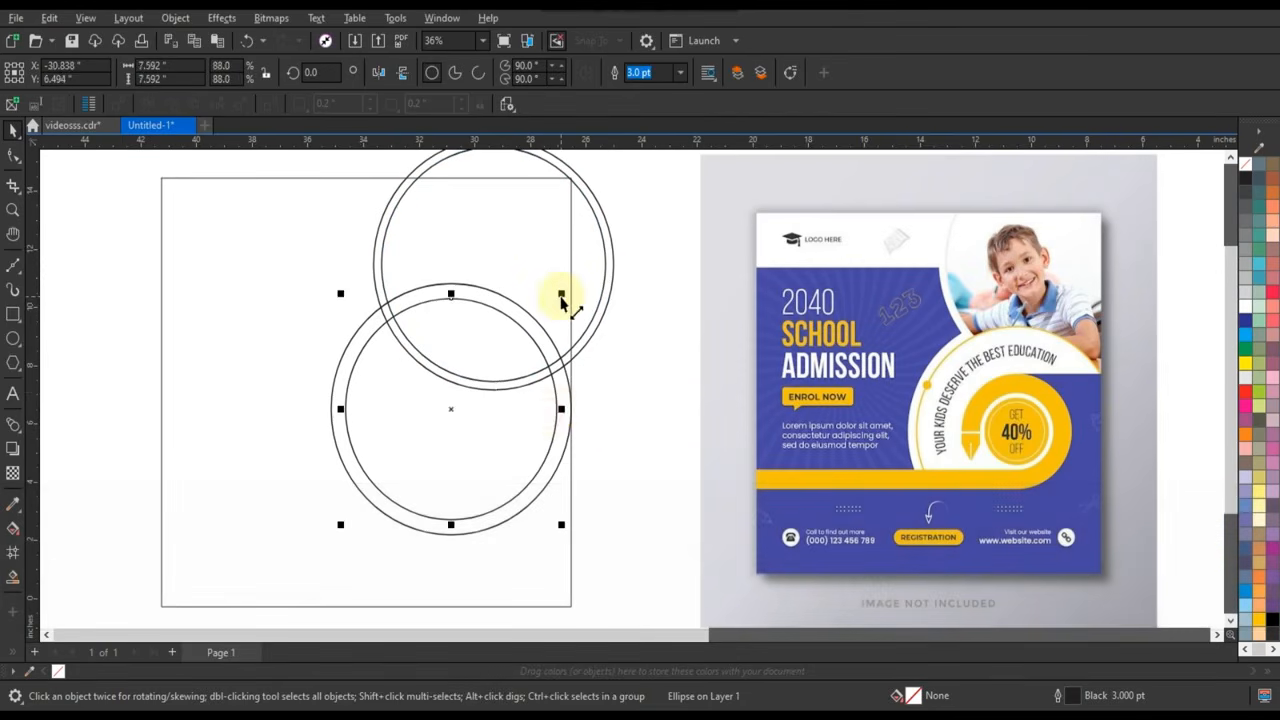
drag(565, 291, 569, 296)
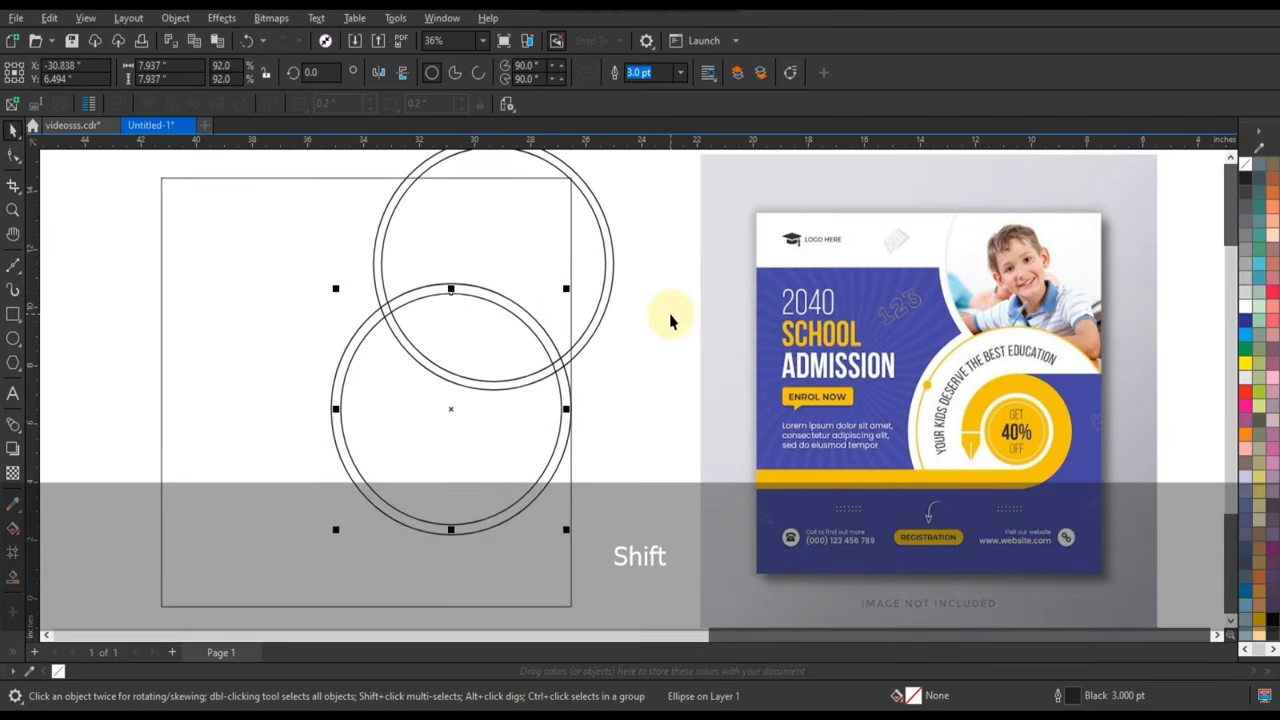
click(674, 345)
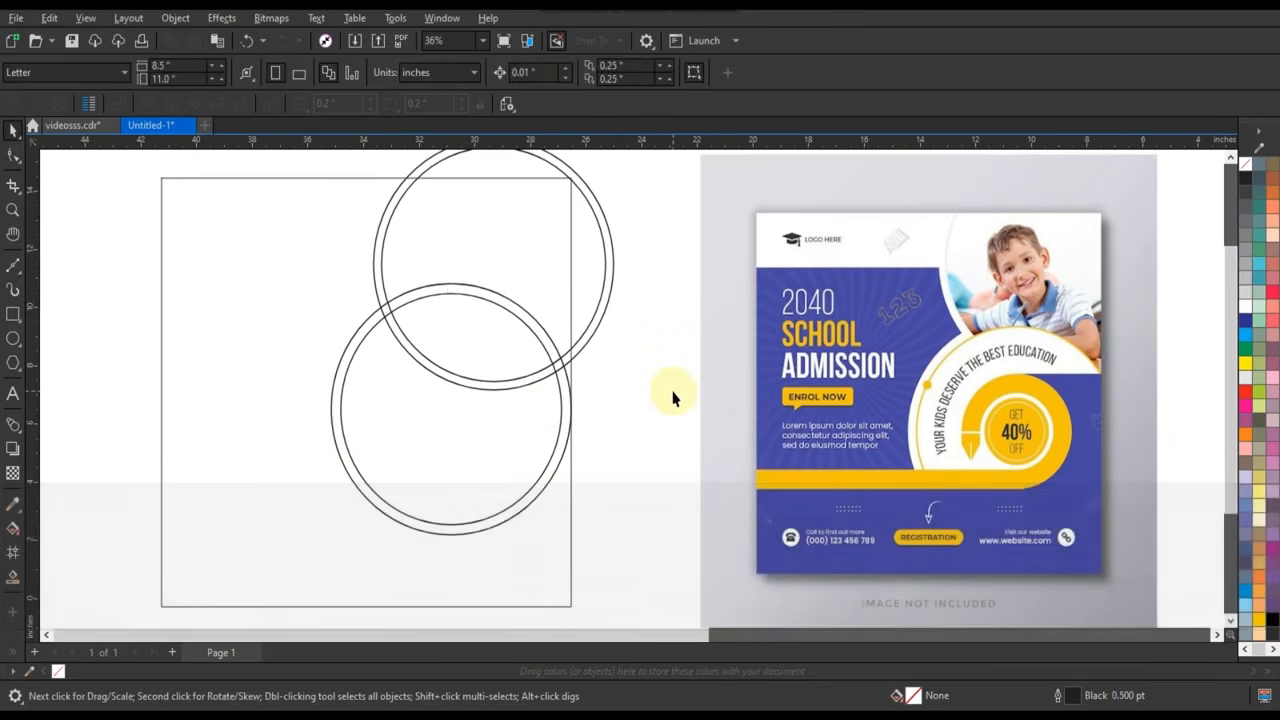
Step: Add progressively smaller concentric circles inside the lower ring, from about 4.9 down to about 2.6 inches wide
click(536, 432)
drag(571, 290, 503, 366)
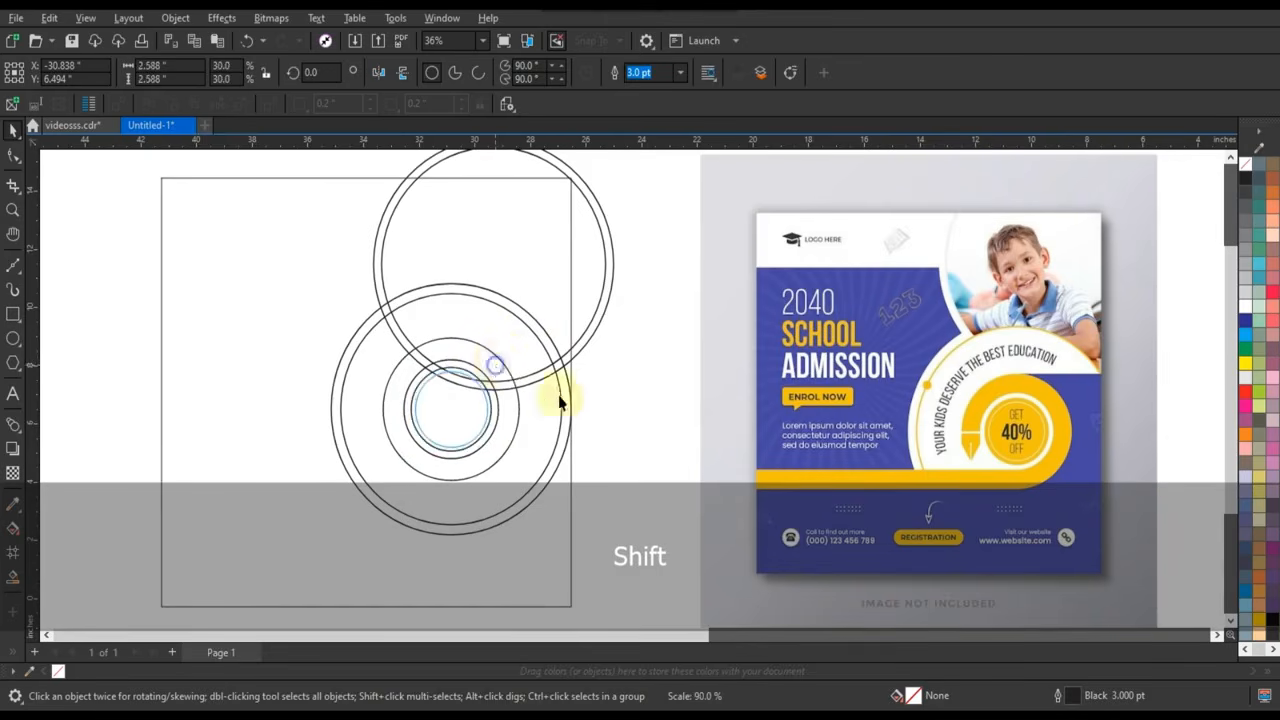
click(614, 407)
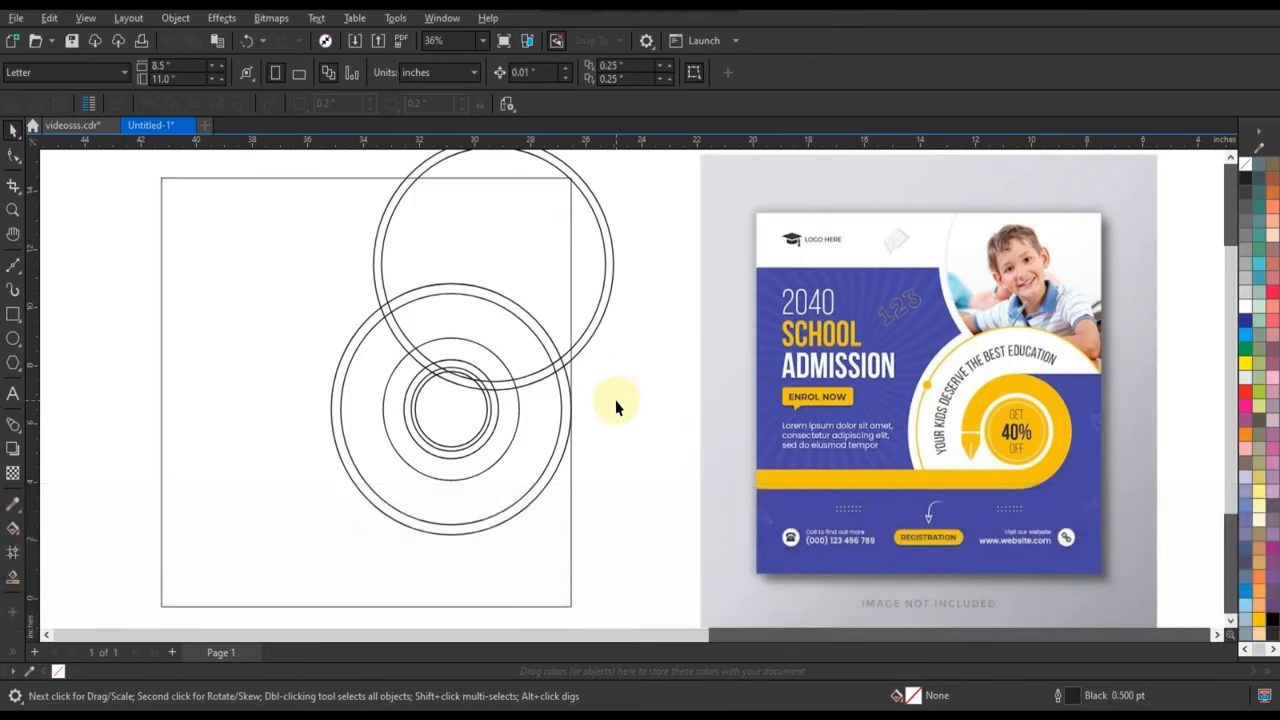
Step: Draw a horizontal line about 19.35 inches long across the lower part of the rings and set its width to 3 pt
click(12, 265)
click(43, 290)
click(113, 486)
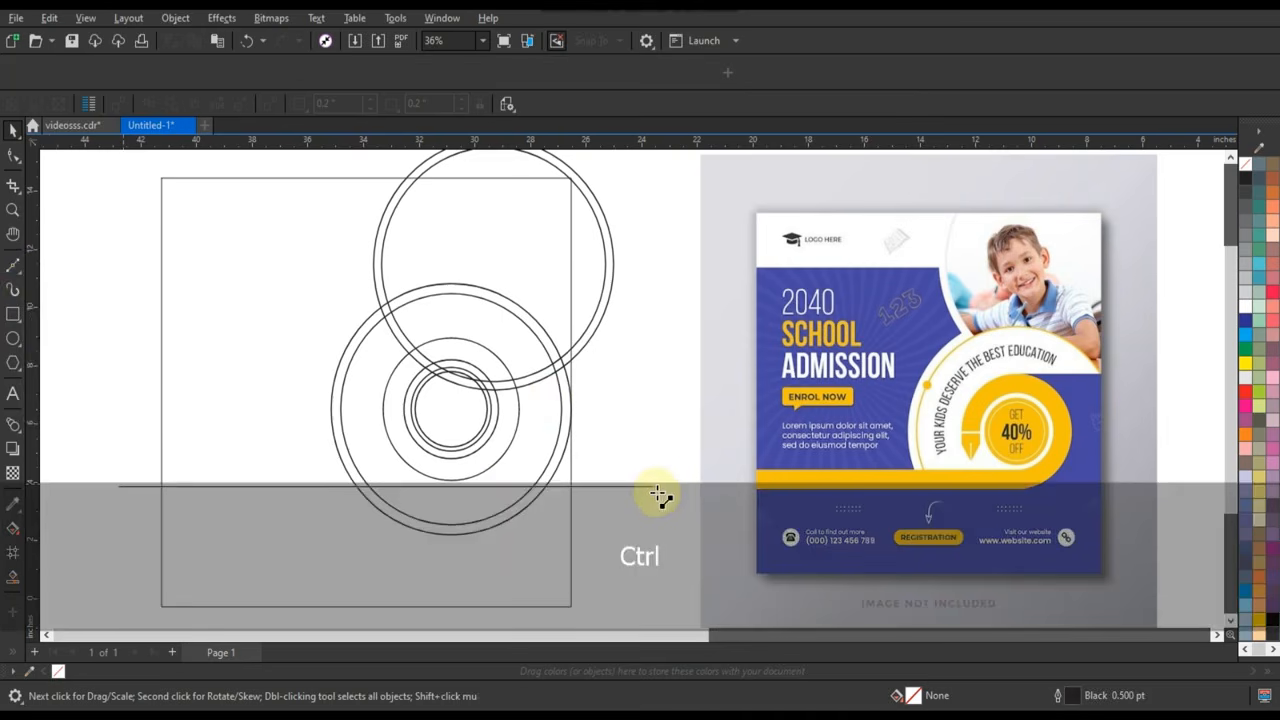
ctrl+click(662, 488)
click(526, 72)
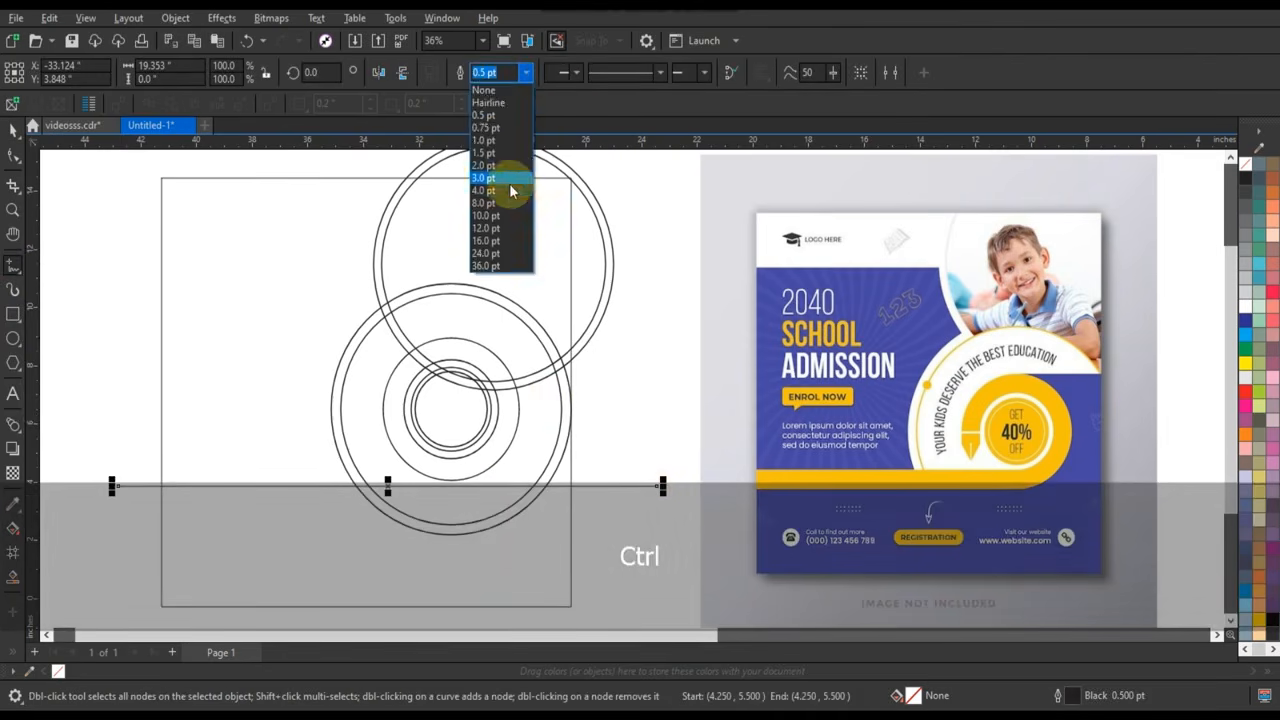
click(490, 193)
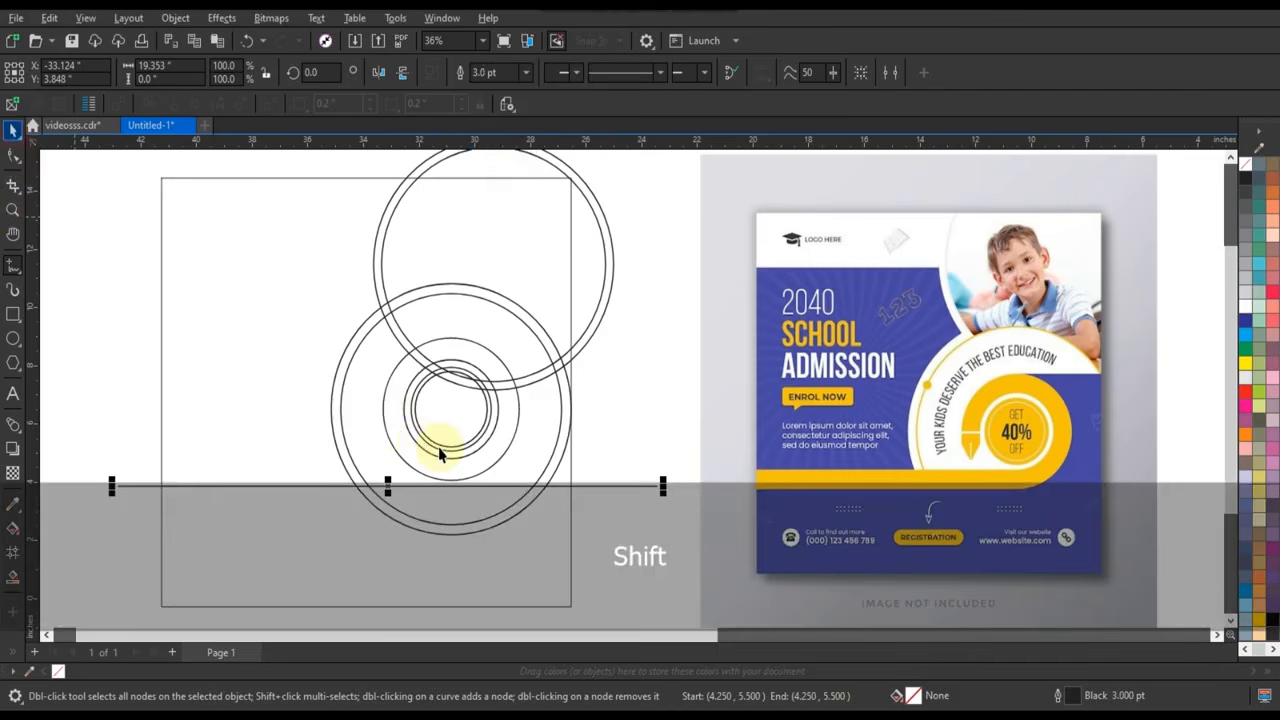
Step: Align the horizontal line with the bottom of the 4.9-inch circle
key(shift)
shift+click(493, 465)
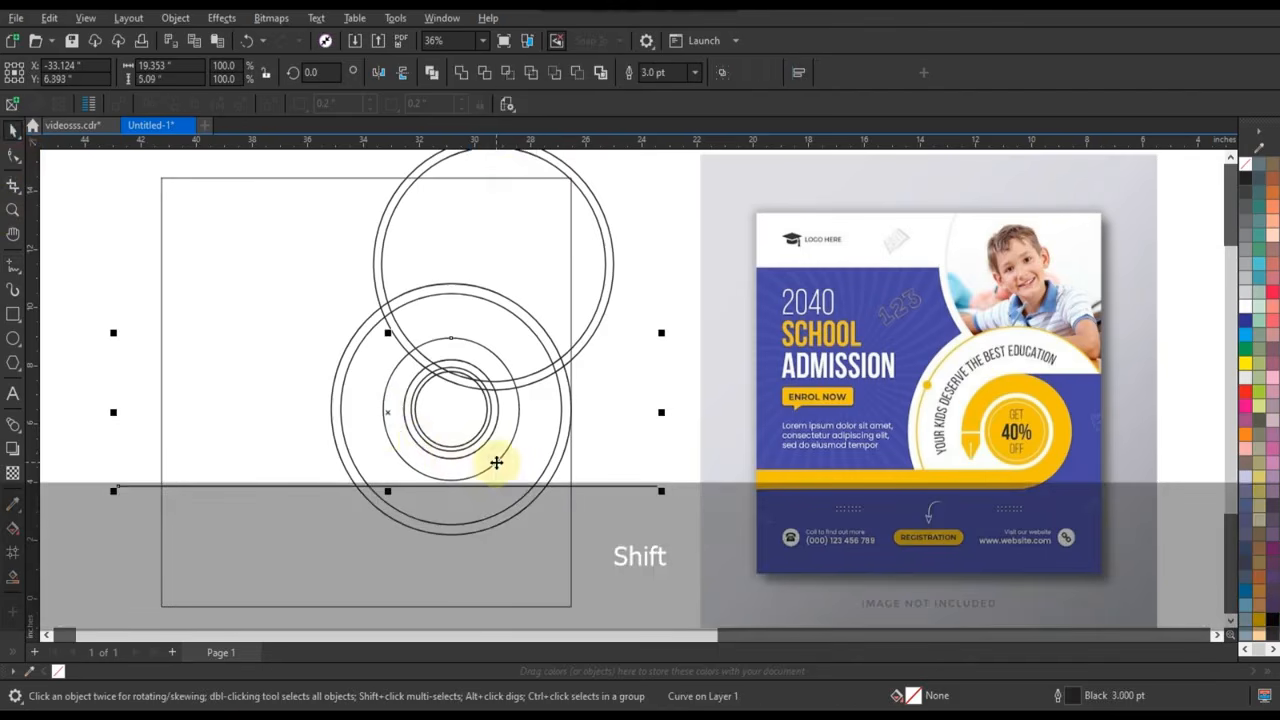
key(b)
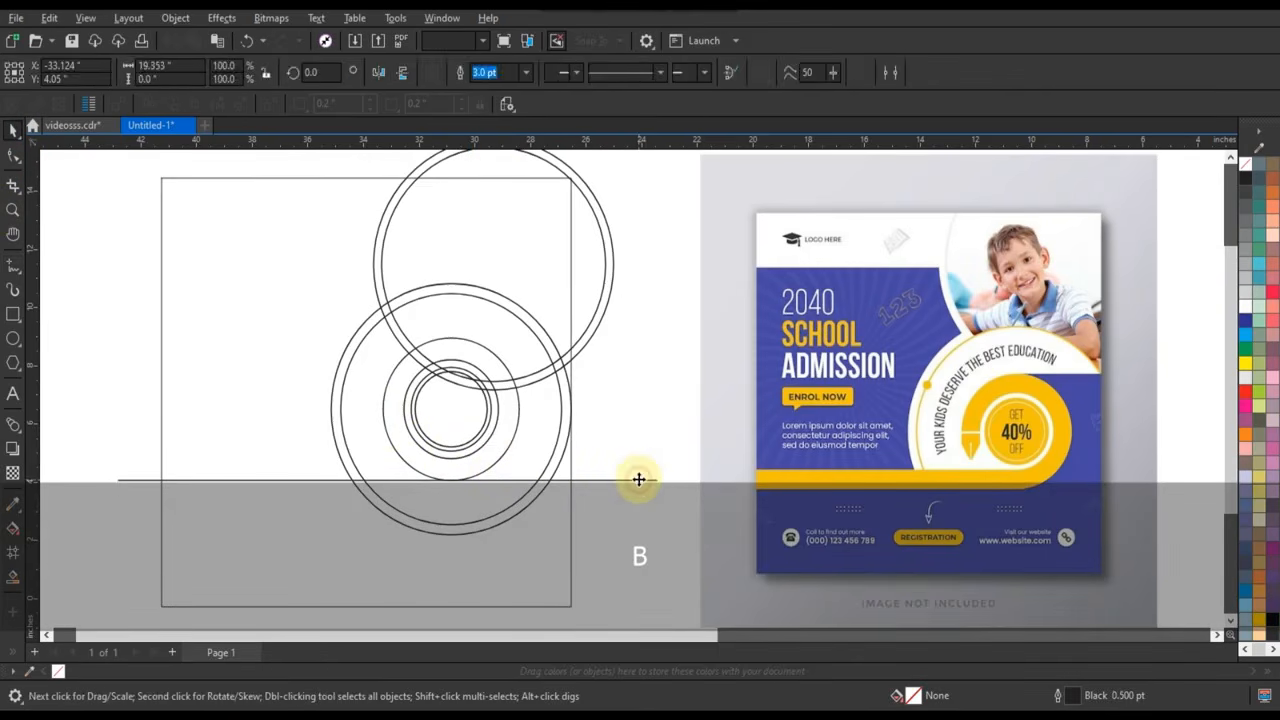
Step: Duplicate the horizontal line and align the copy with the bottom of the 3.4-inch inner circle
click(638, 480)
key(KP_Add)
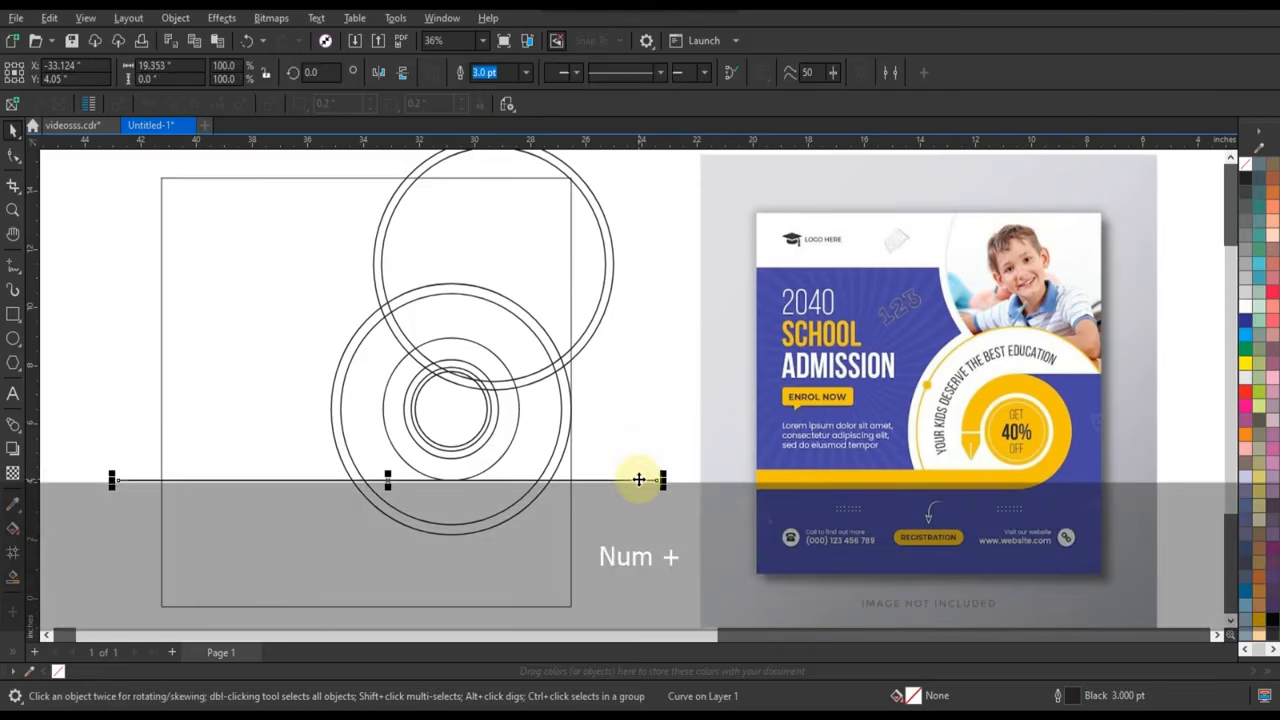
shift+click(455, 455)
key(t)
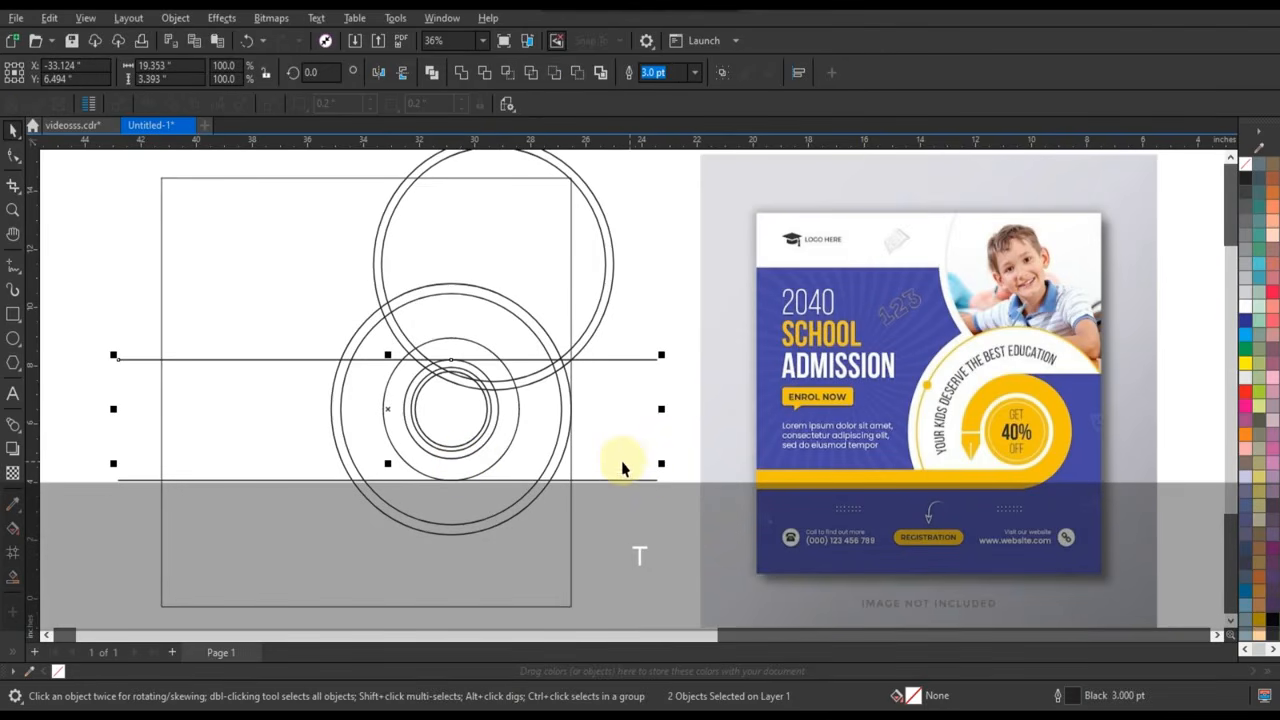
key(b)
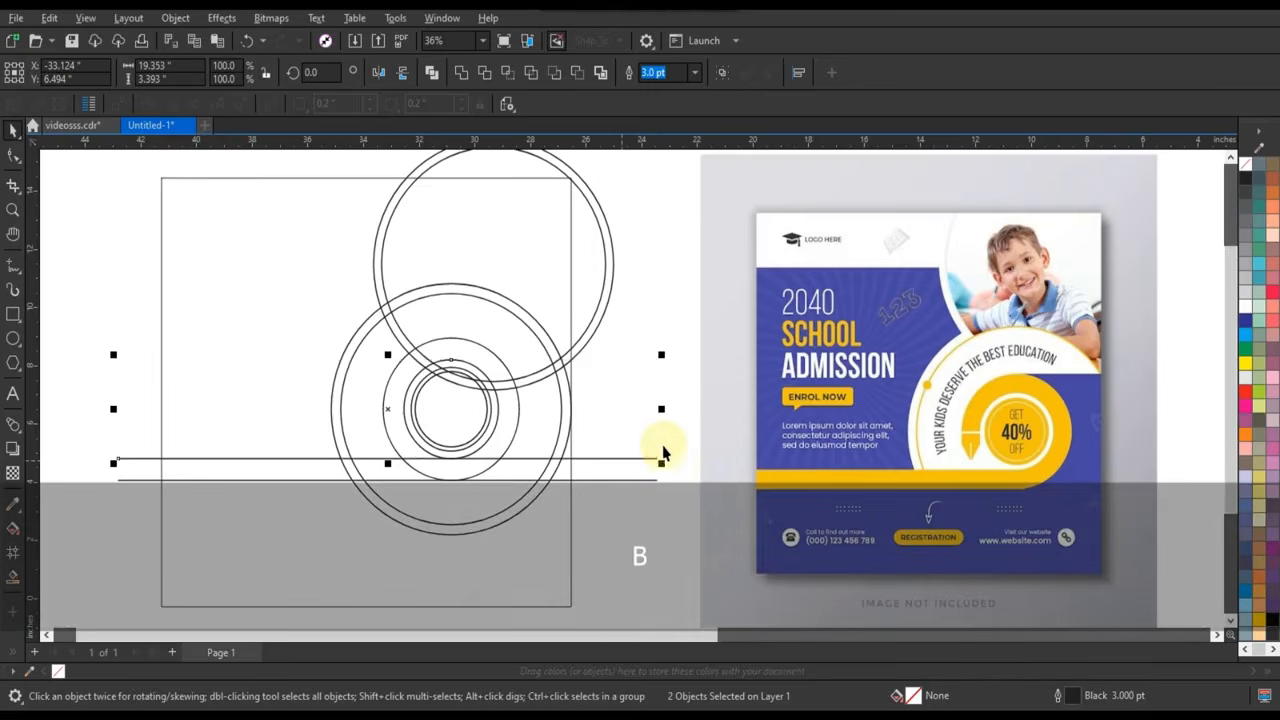
drag(670, 437, 63, 491)
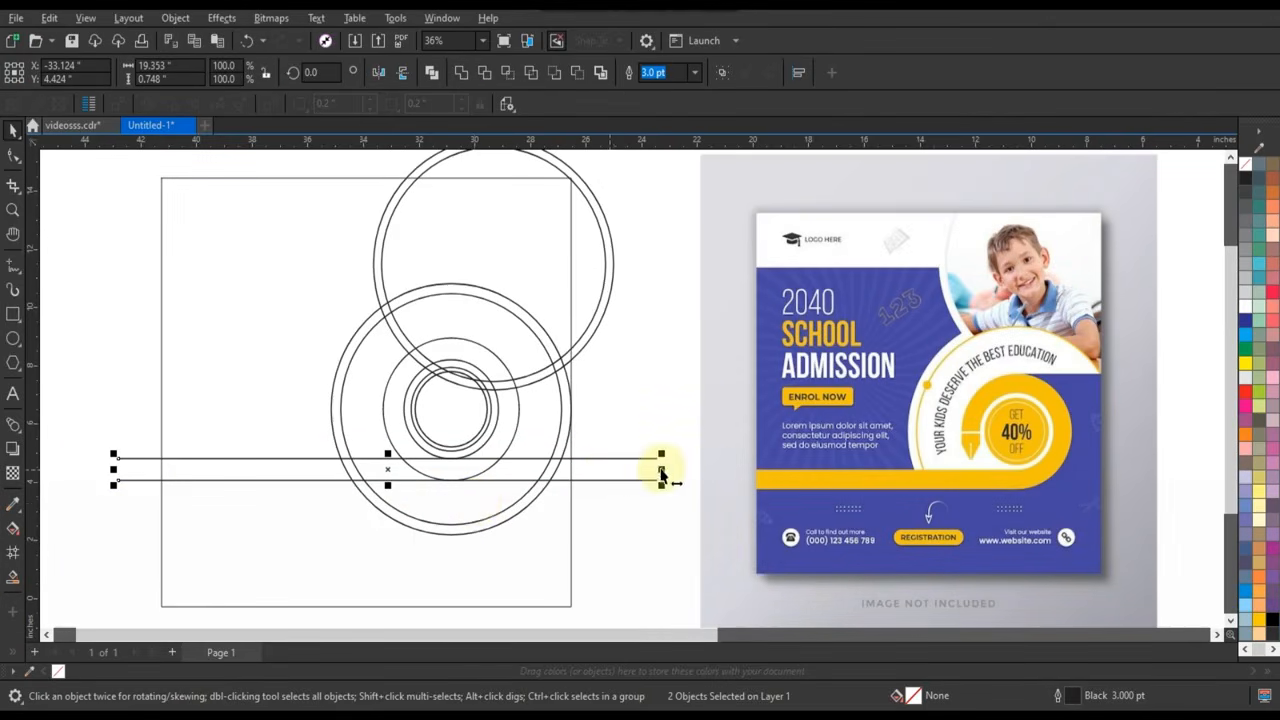
click(660, 427)
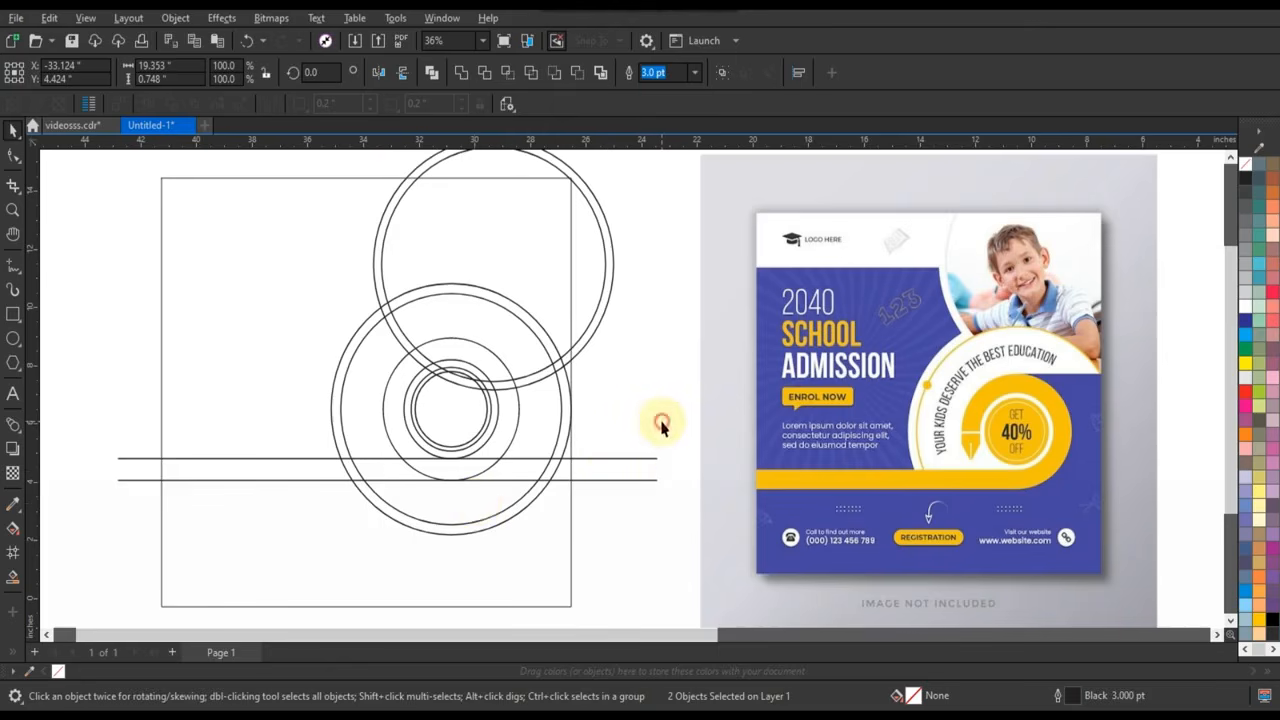
Step: Draw a horizontal line about 1.27 inches long on the left side of the inner circles, crossing the 4.9-inch circle
click(12, 266)
click(372, 413)
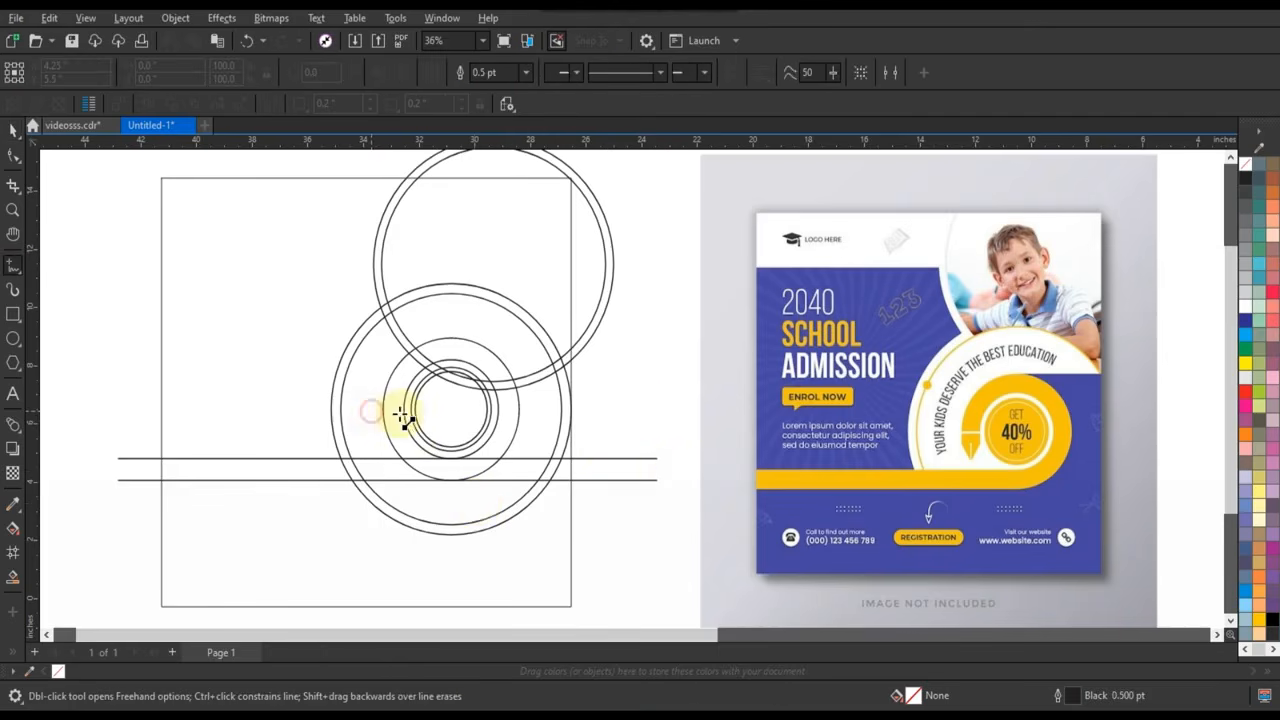
click(410, 413)
click(12, 130)
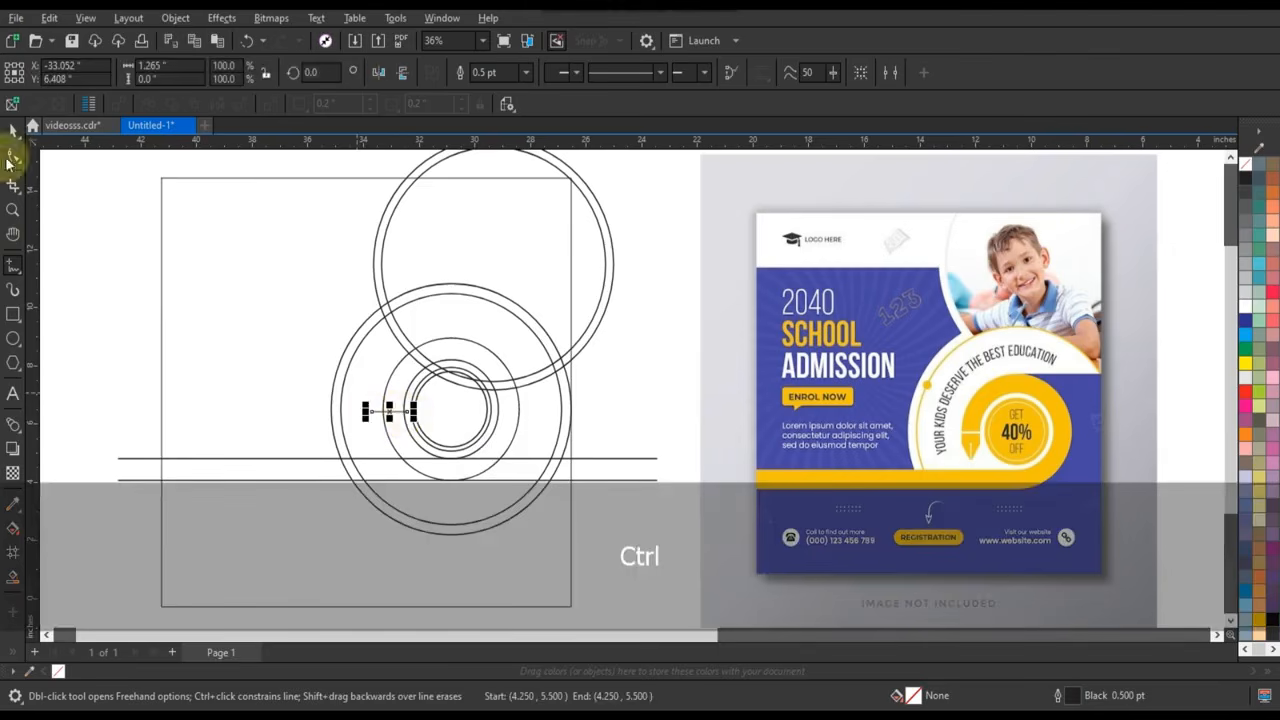
click(659, 396)
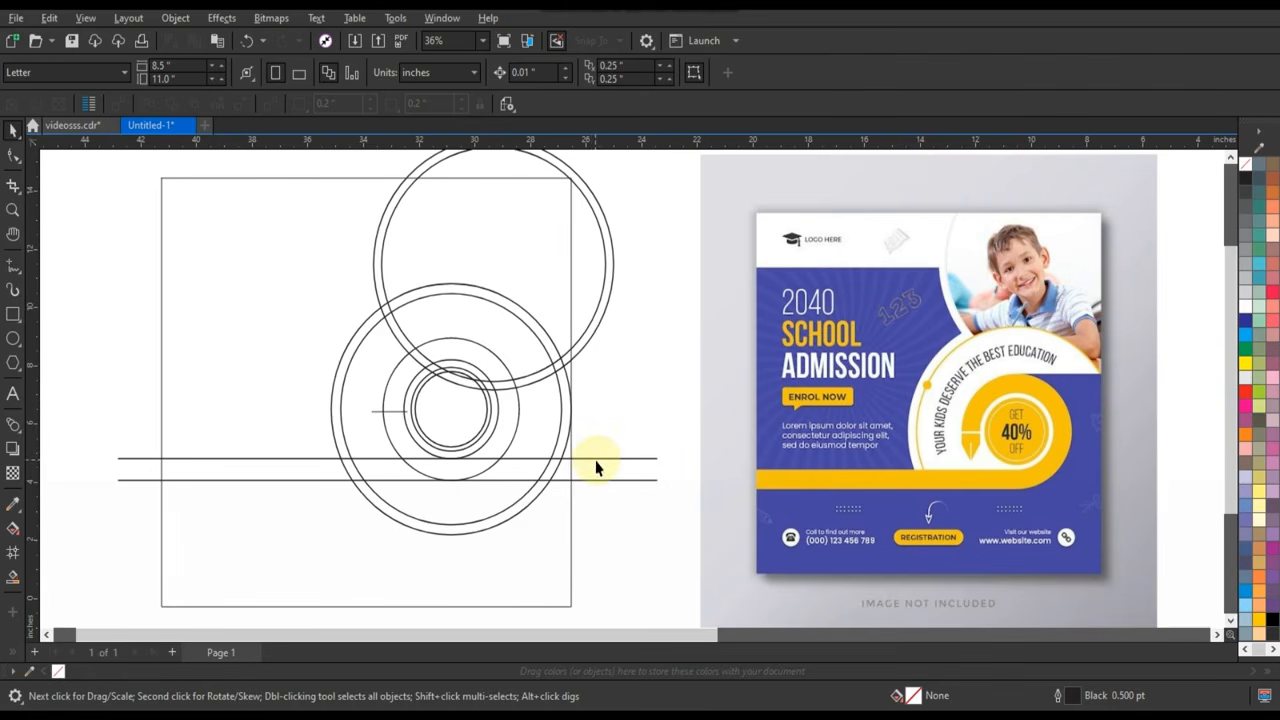
Step: Copy a long horizontal line upward and align it with the top of the 4.9-inch circle
drag(597, 460, 608, 418)
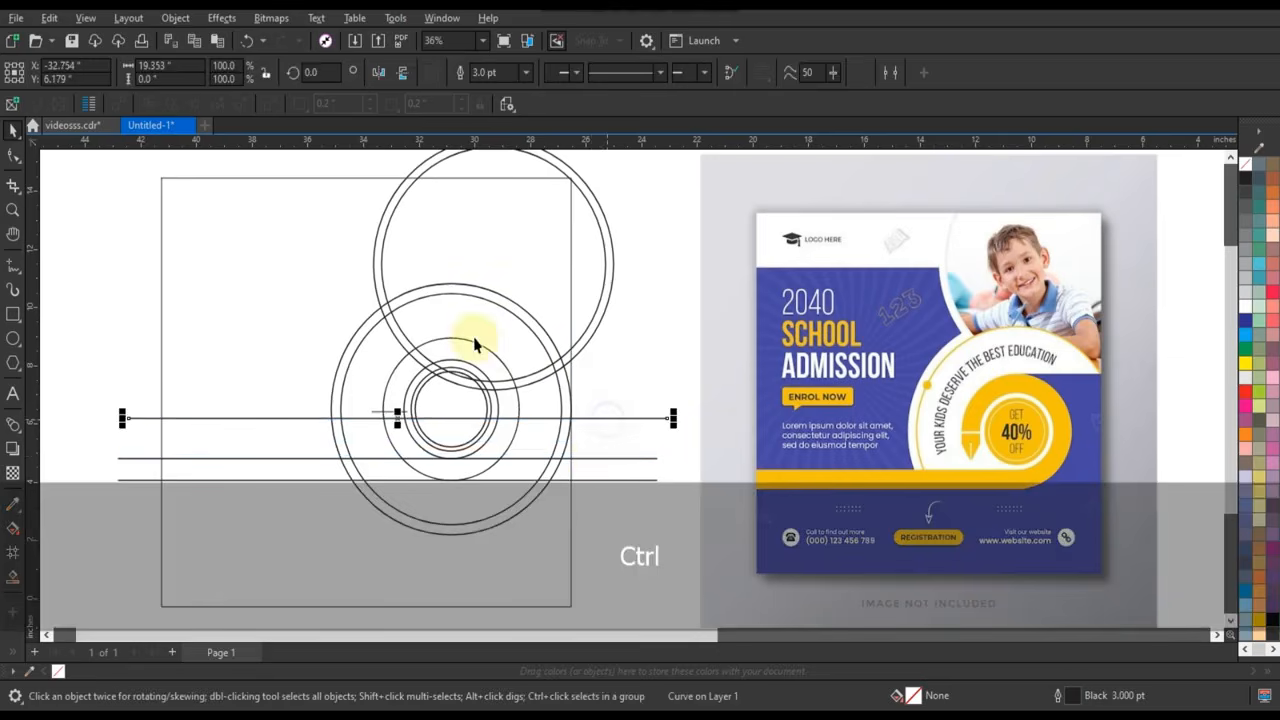
shift+click(469, 341)
key(t)
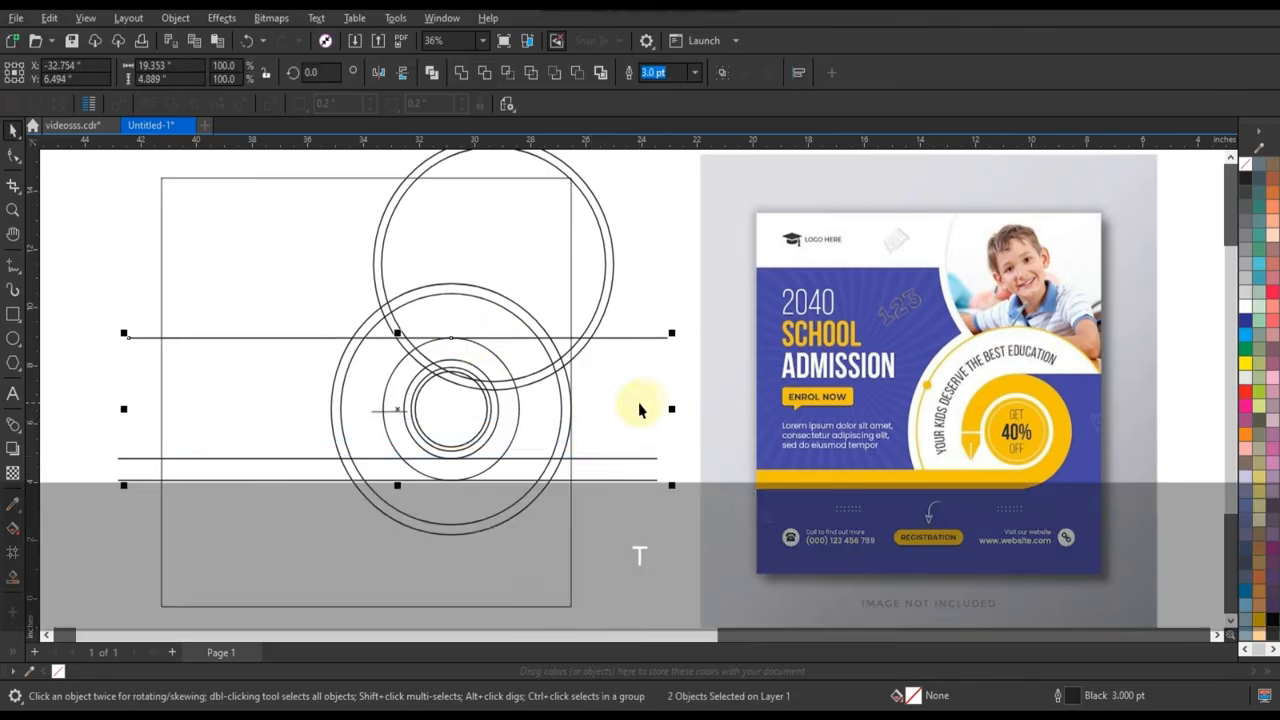
click(643, 404)
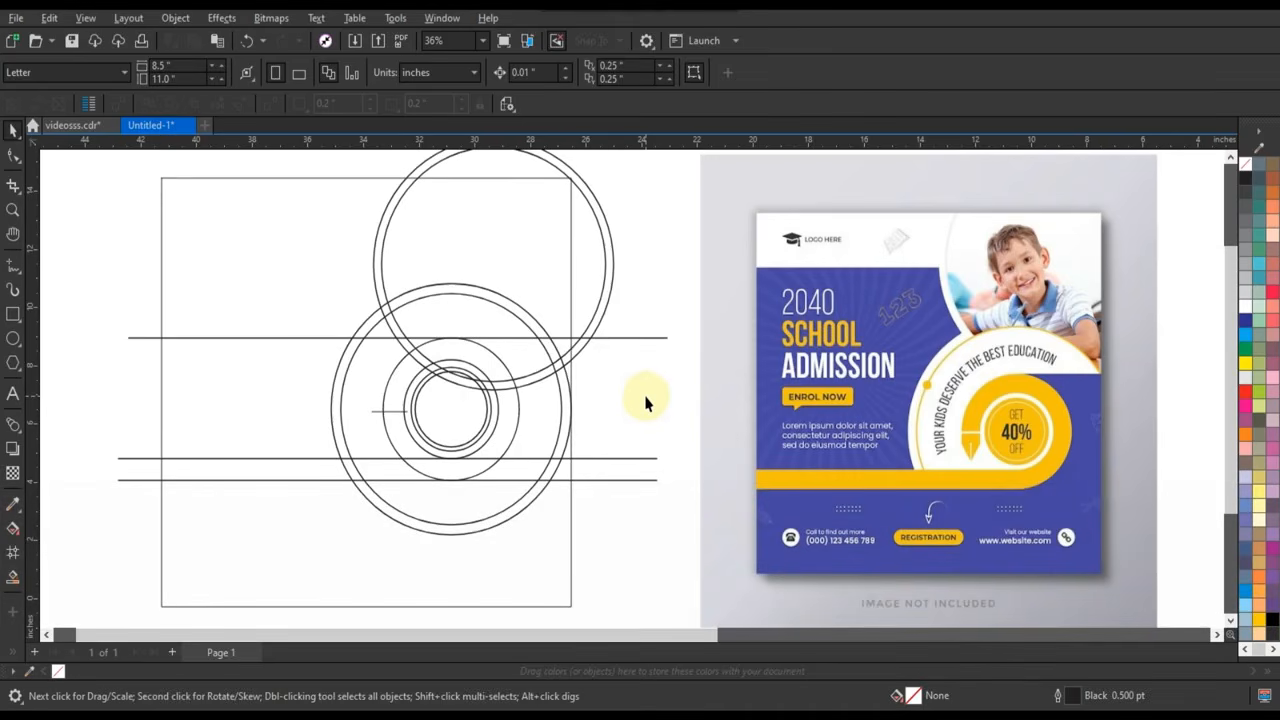
Step: With Virtual Segment Delete, remove the circle segments lying between the two lower horizontal lines, except the swirl band's rounded right end
click(20, 194)
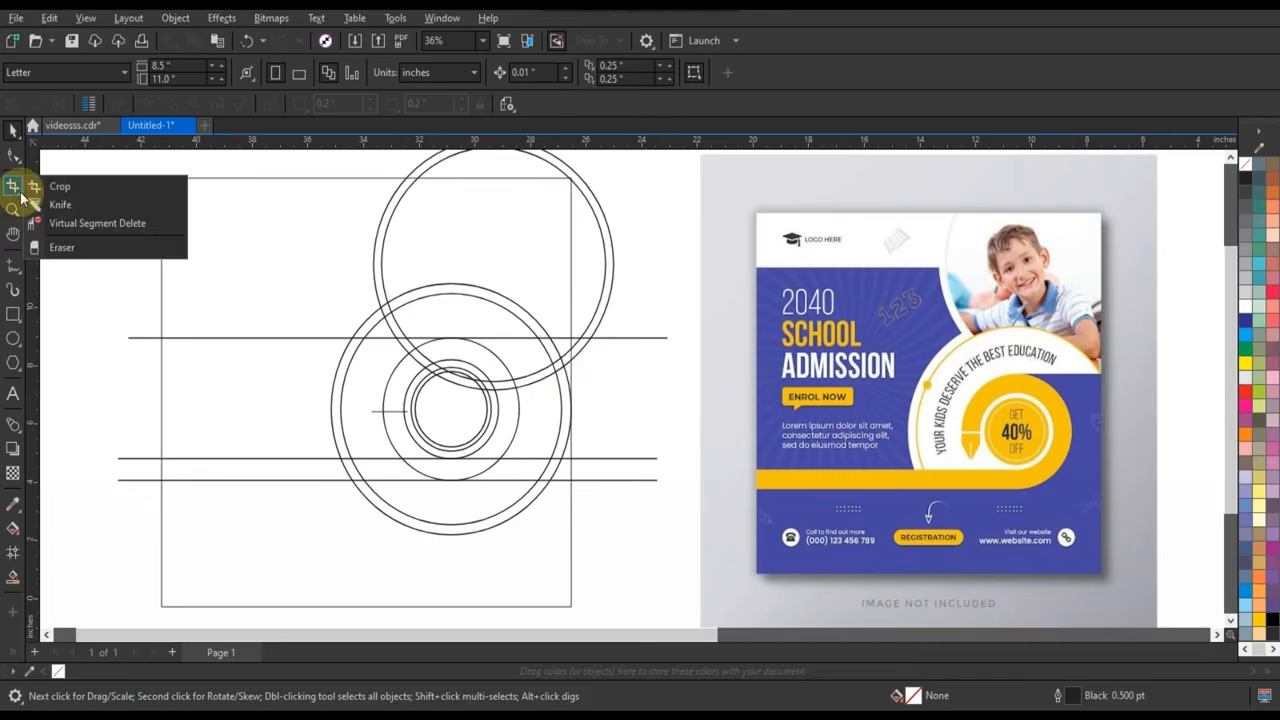
click(90, 223)
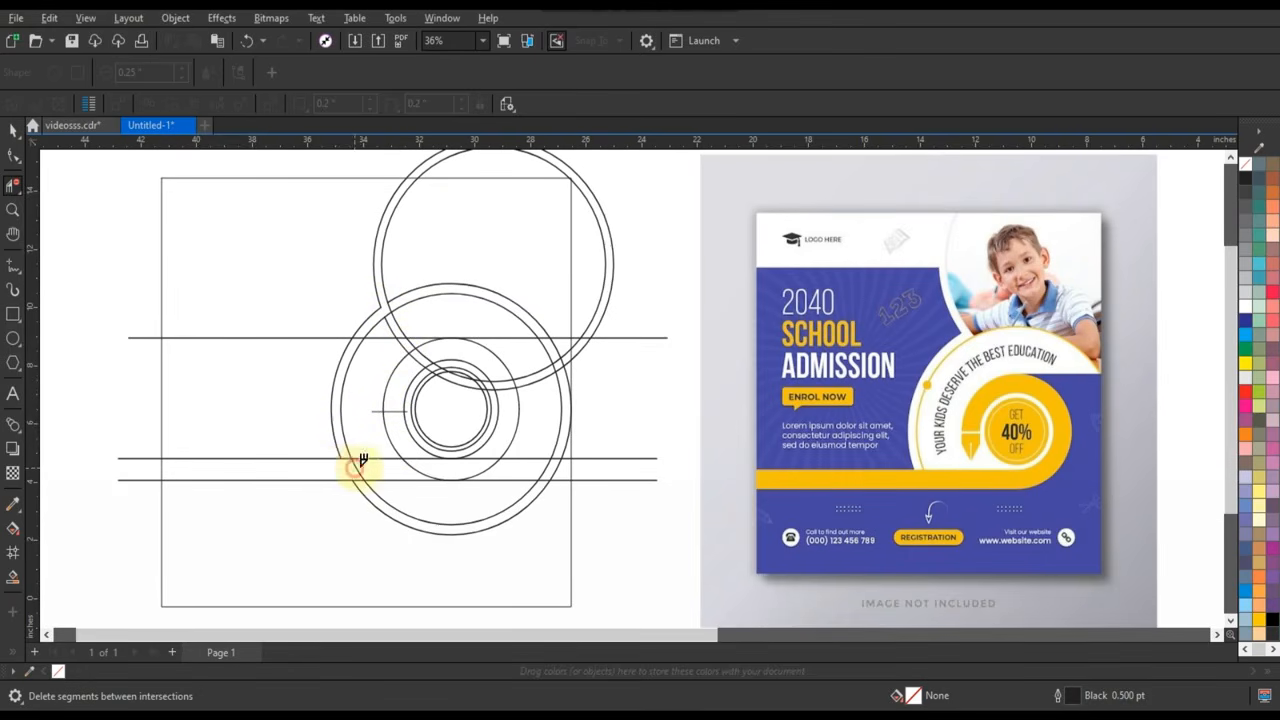
click(418, 468)
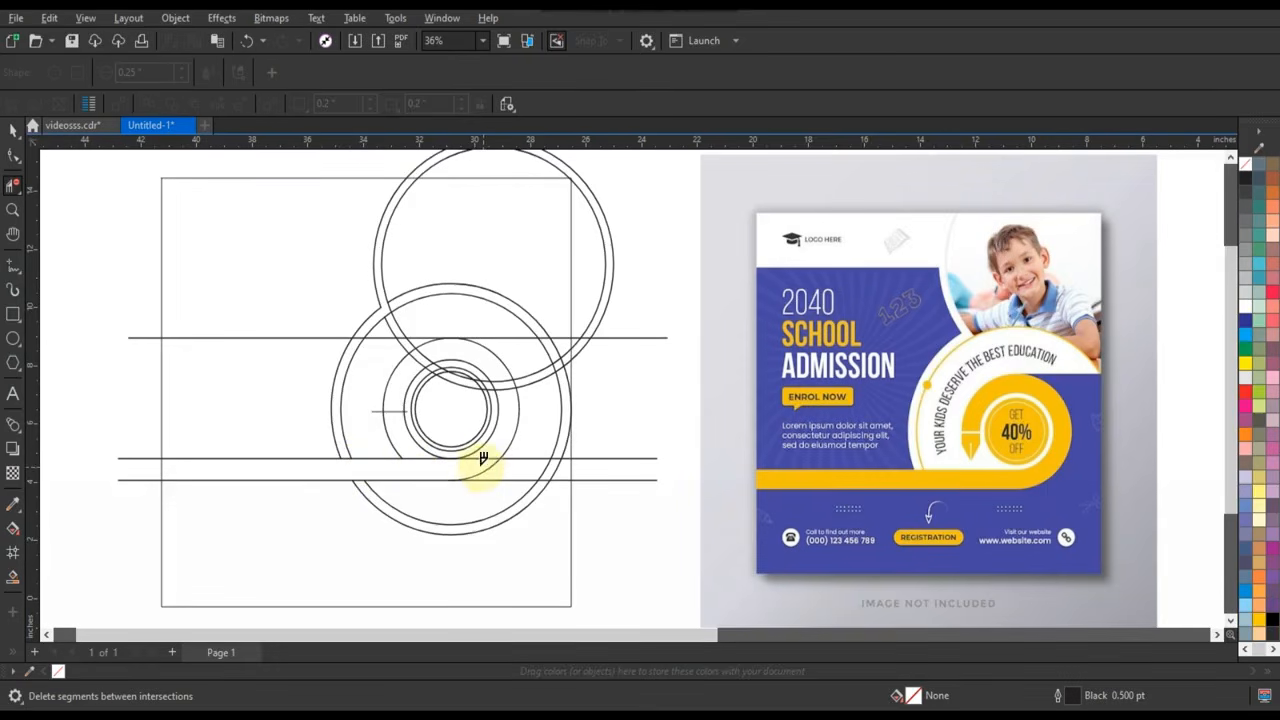
click(492, 450)
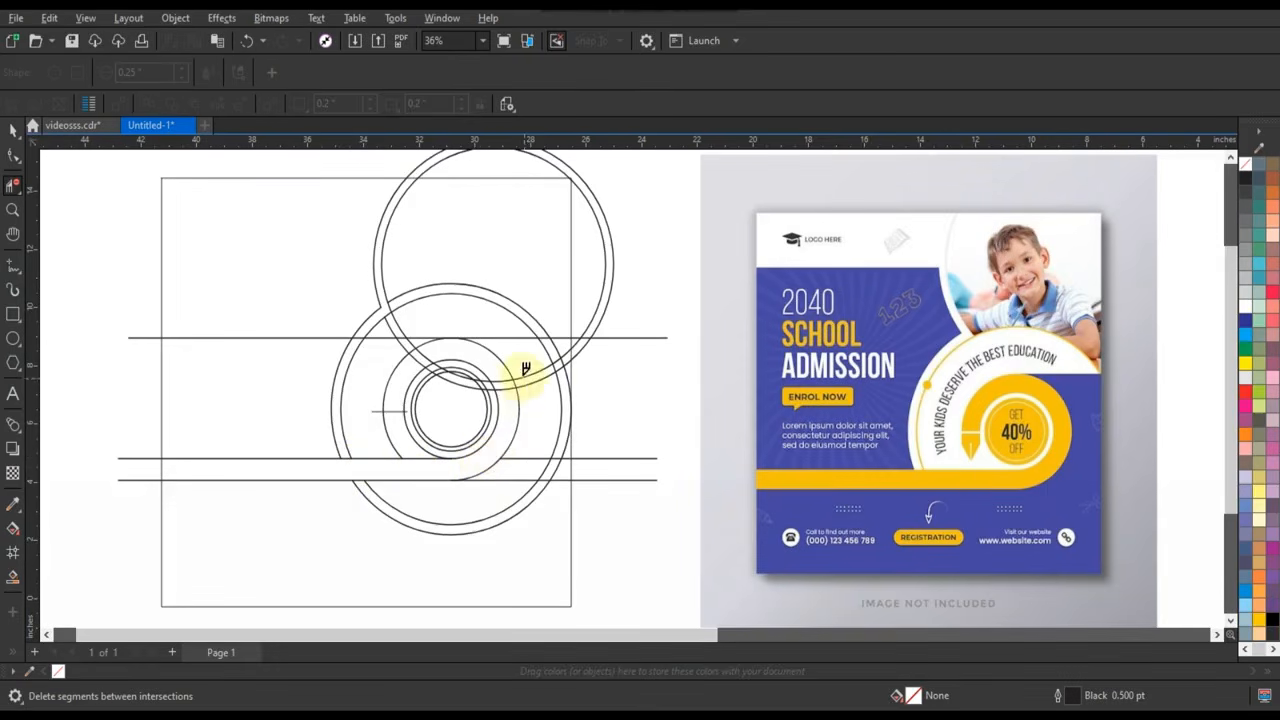
Step: Delete the segments of the two upper circles that cross the swirl ring and the innermost circles
click(508, 376)
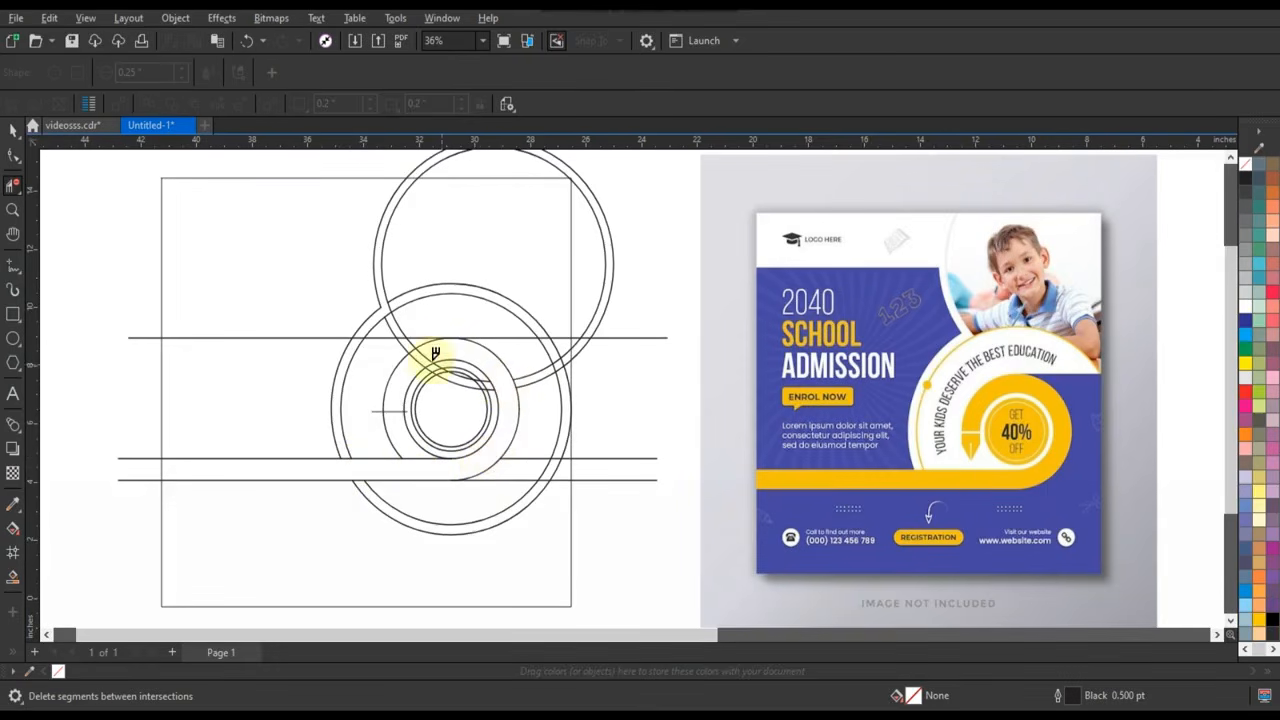
click(416, 358)
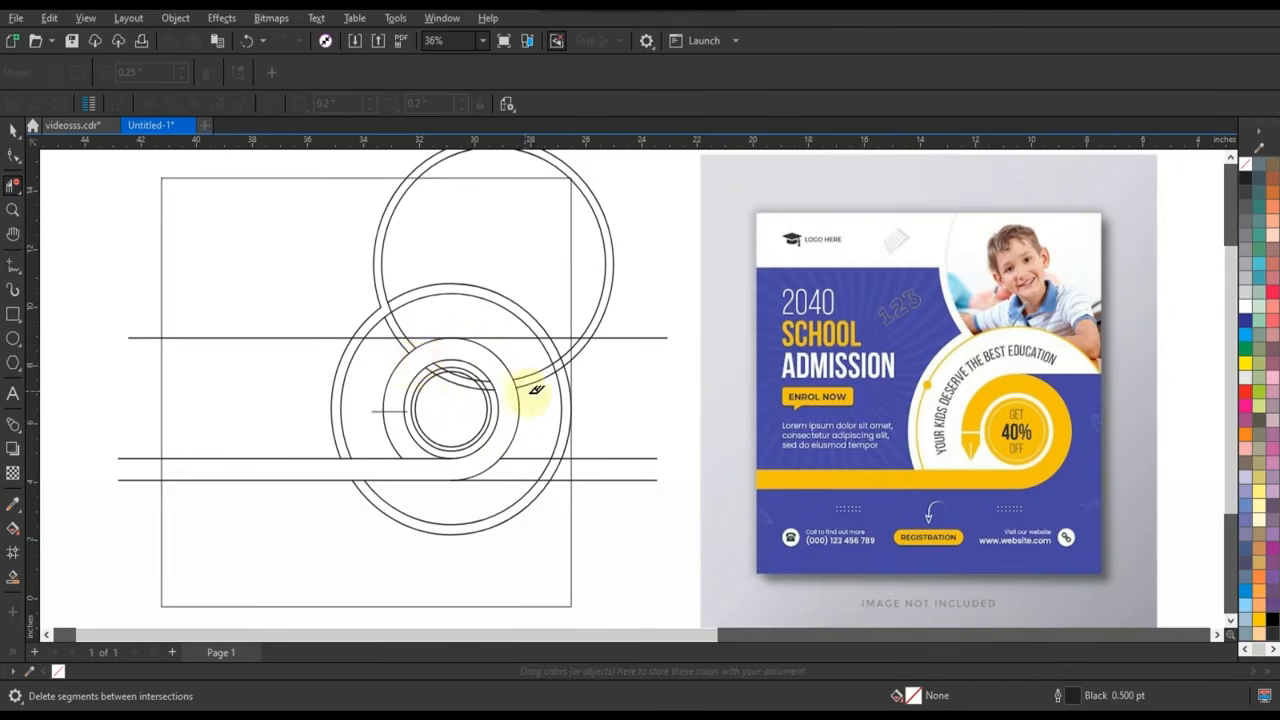
scroll(425, 391, up, 3)
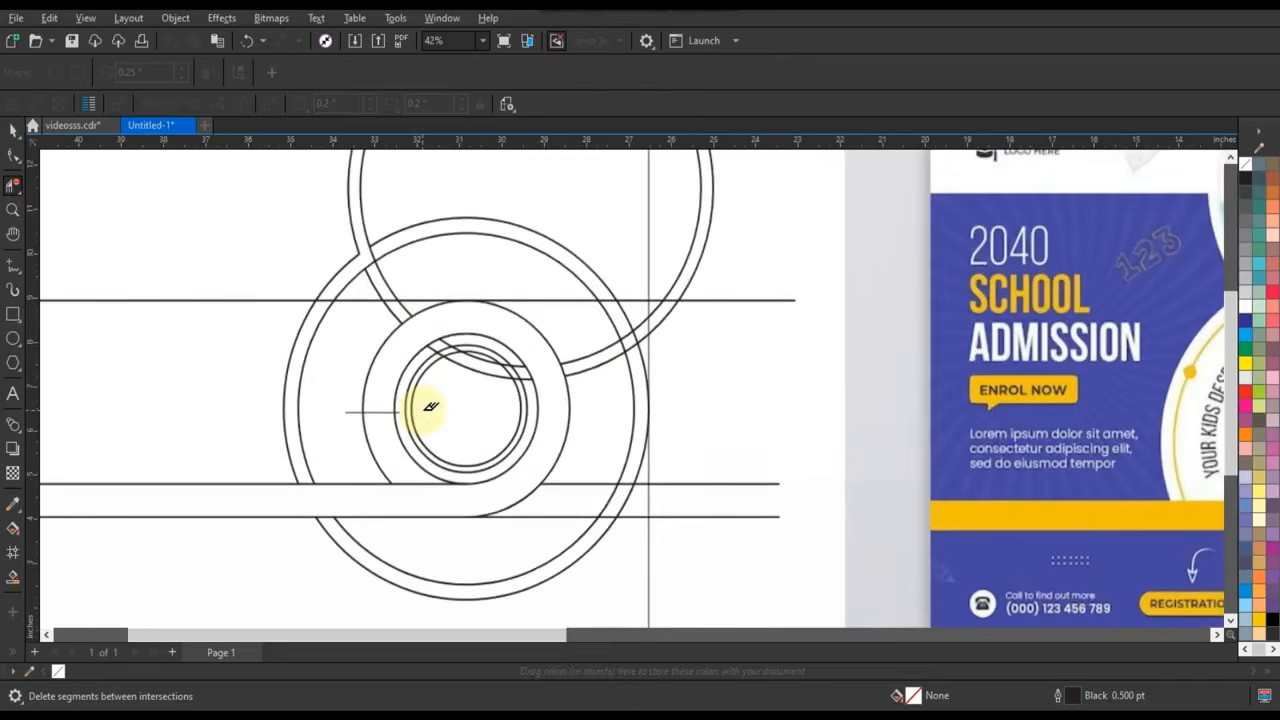
scroll(432, 407, up, 2)
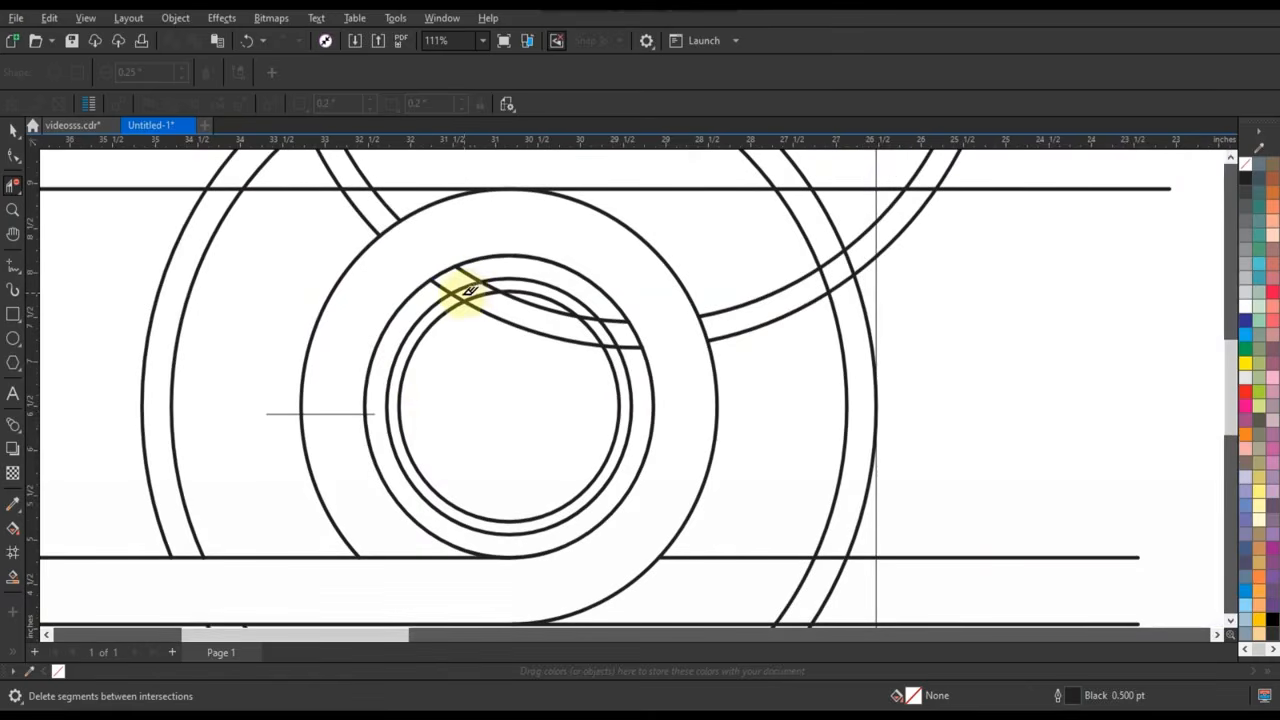
click(457, 296)
click(491, 287)
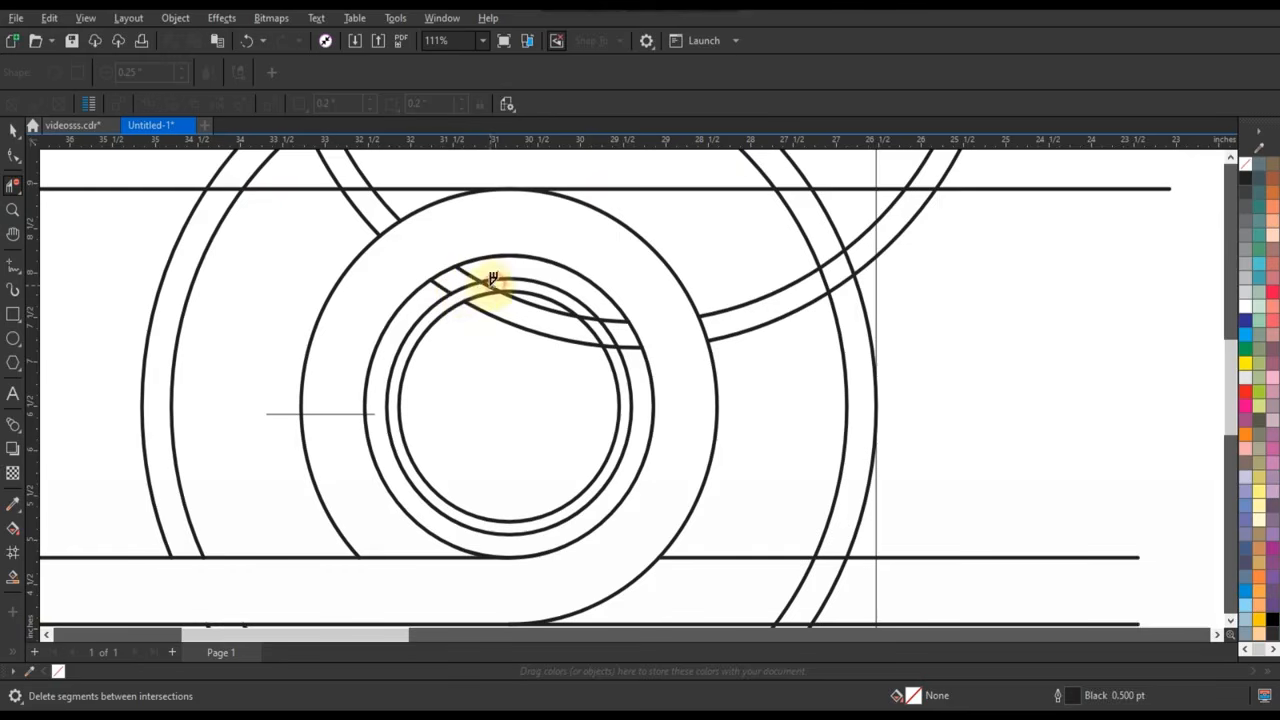
click(588, 317)
click(609, 346)
click(569, 341)
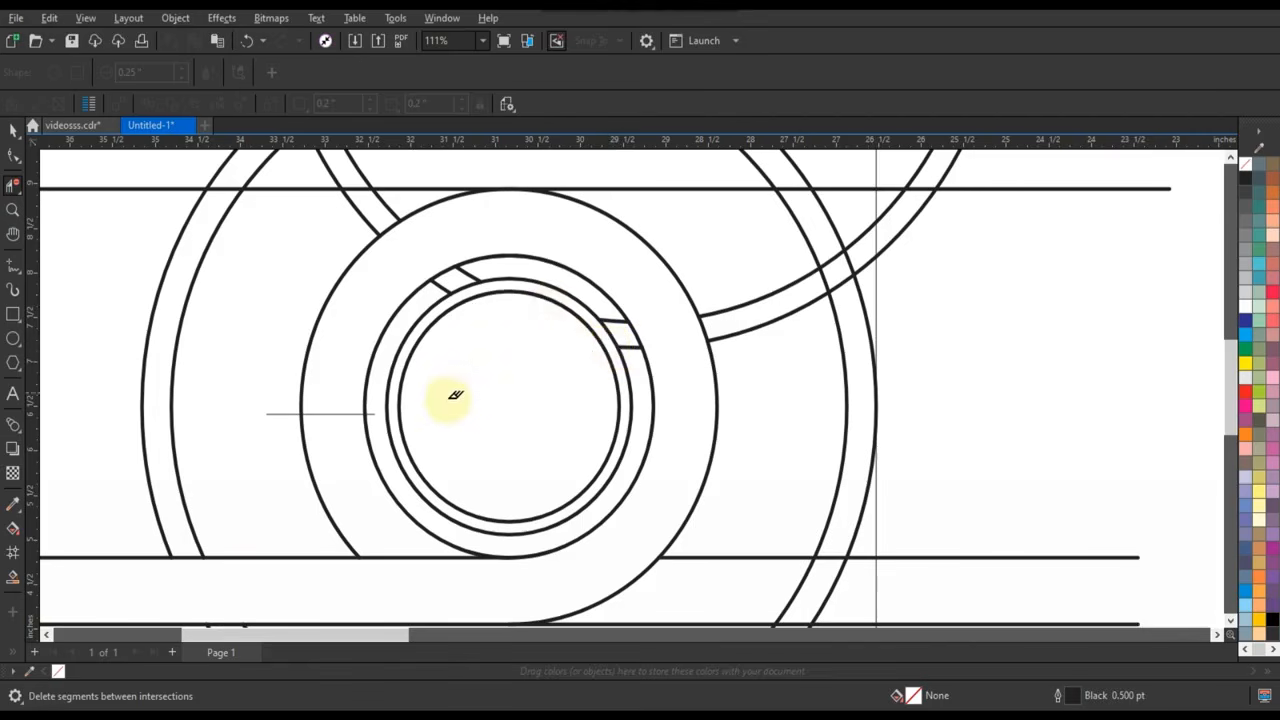
Step: Delete the overlapping segments of the upper circles and large rings between the swirl and the frame's right edge
scroll(457, 394, down, 3)
scroll(567, 471, down, 1)
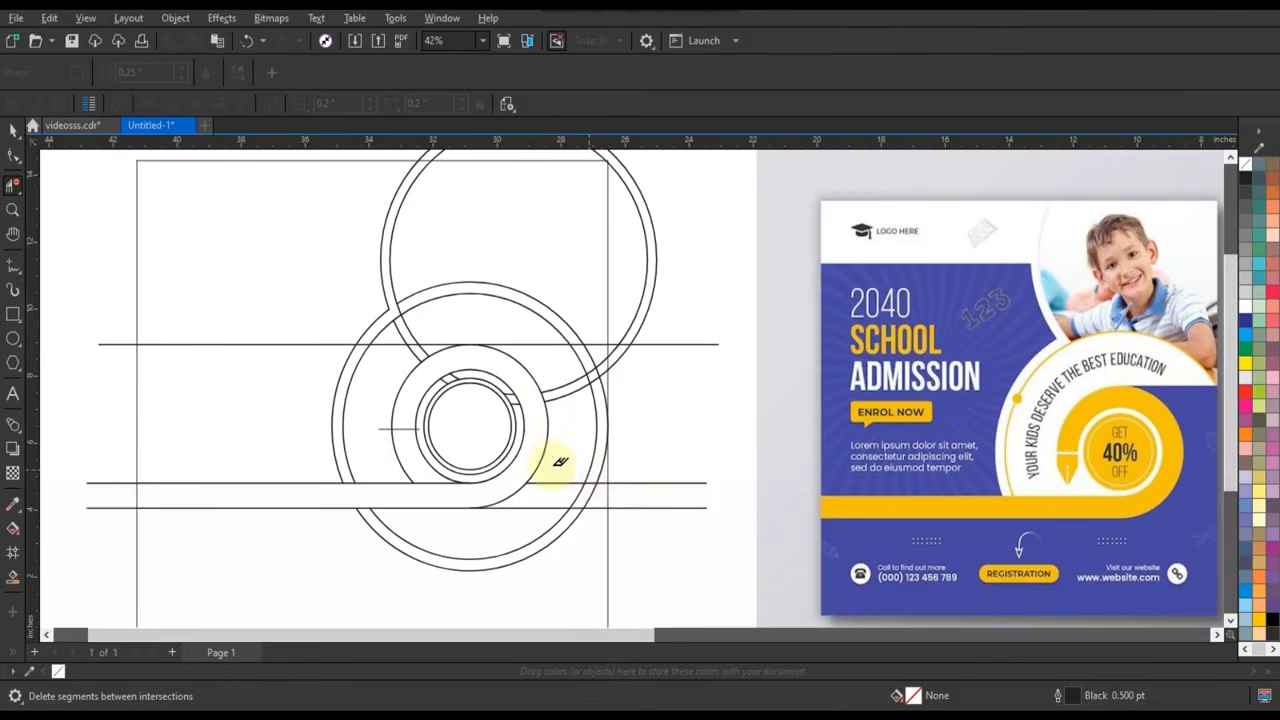
scroll(553, 457, down, 1)
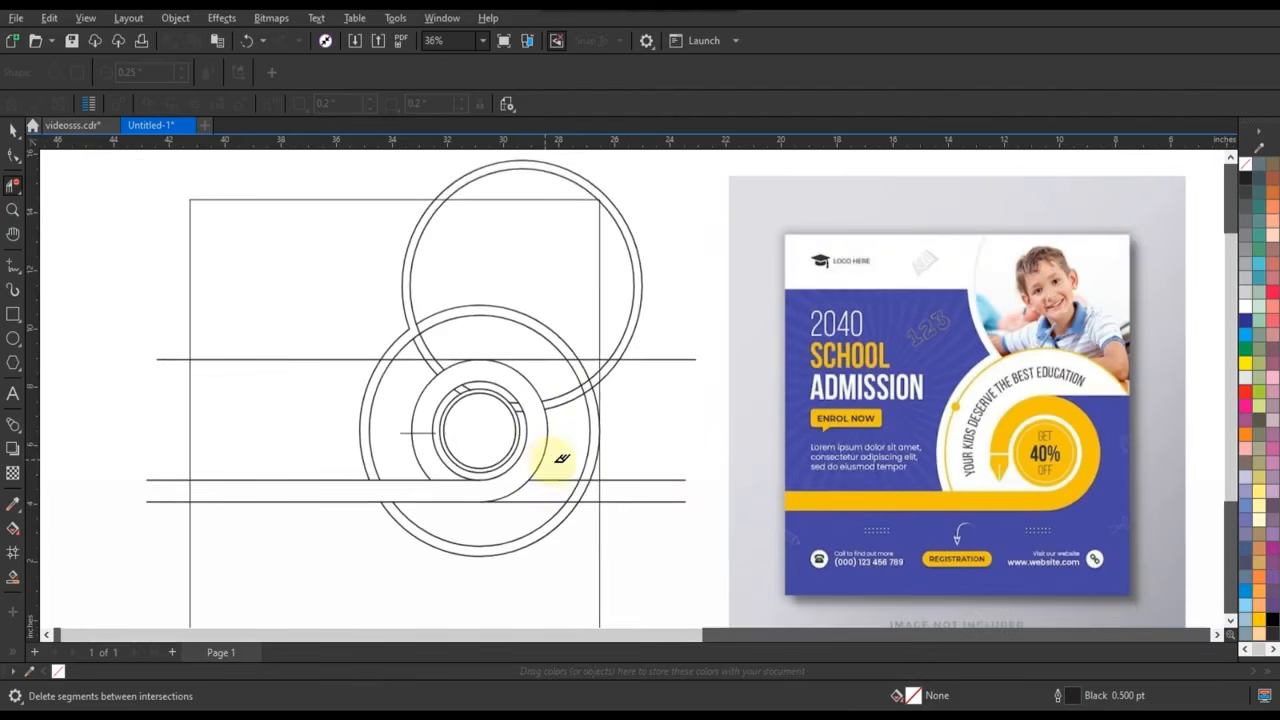
click(567, 389)
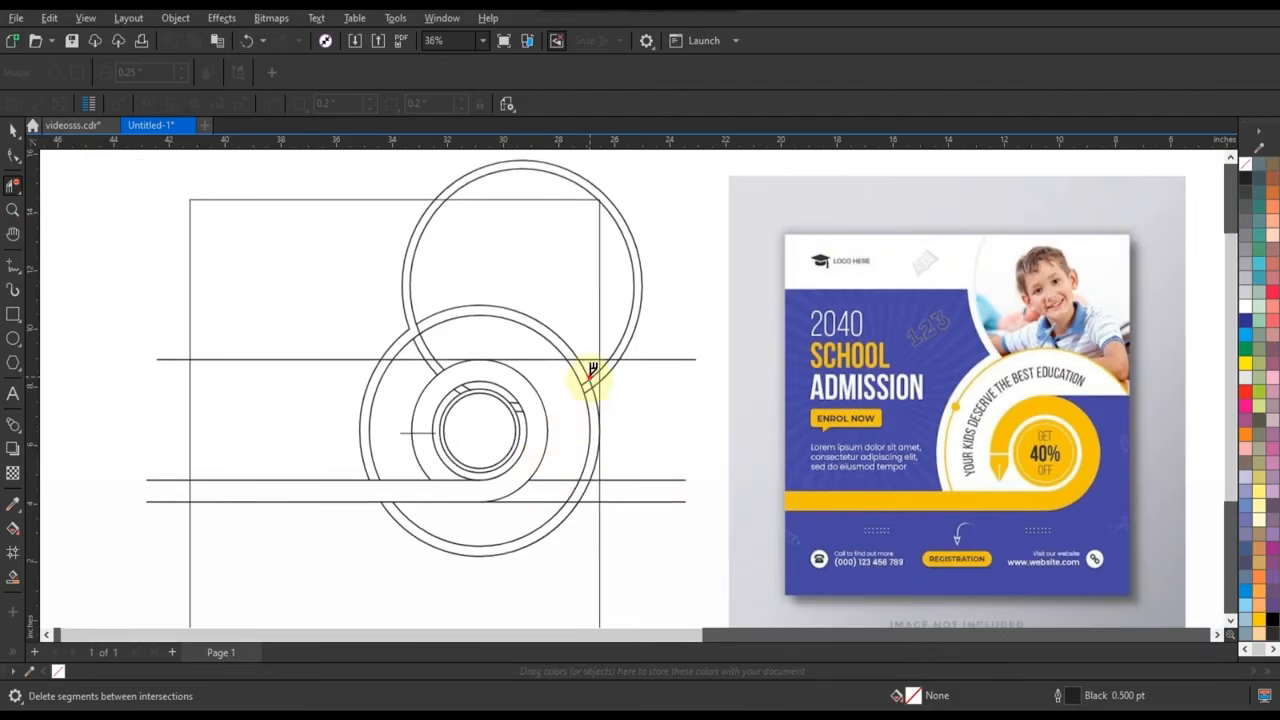
click(591, 372)
click(592, 384)
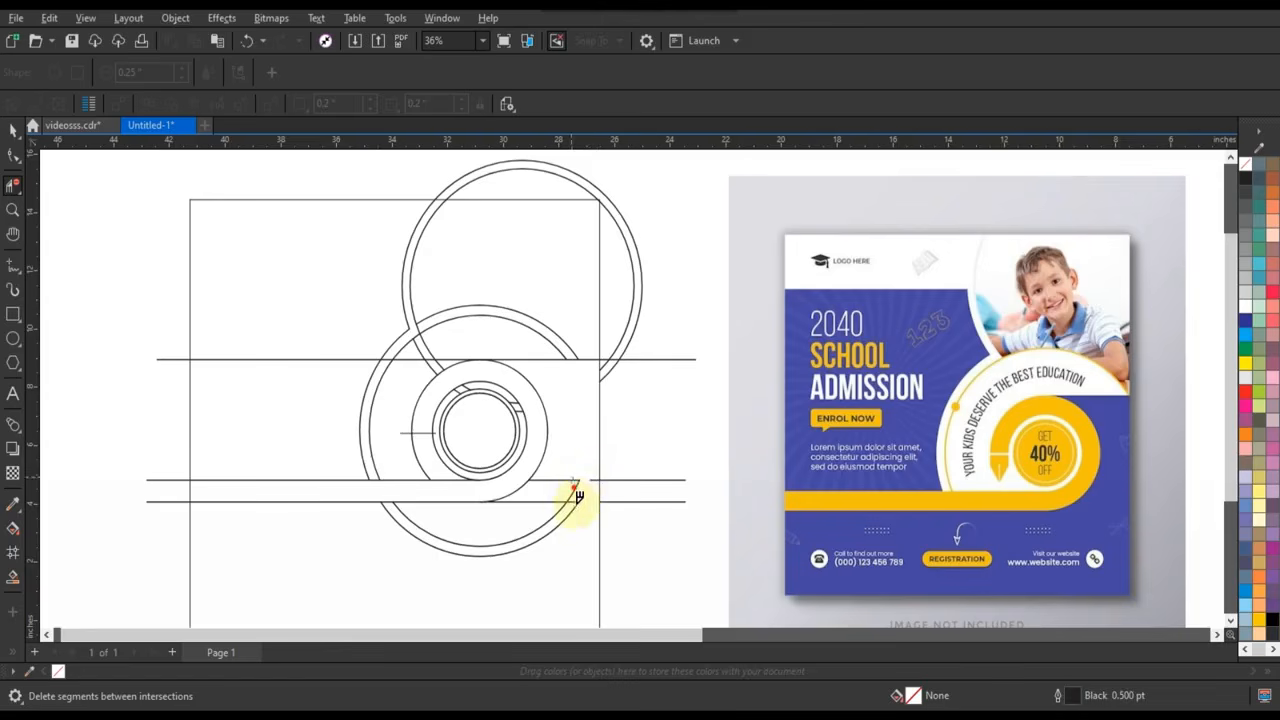
Step: Delete the large rings' leftover arcs around and below the swirl band, plus the crossing segments inside their upper-left part
click(592, 472)
drag(573, 493, 545, 530)
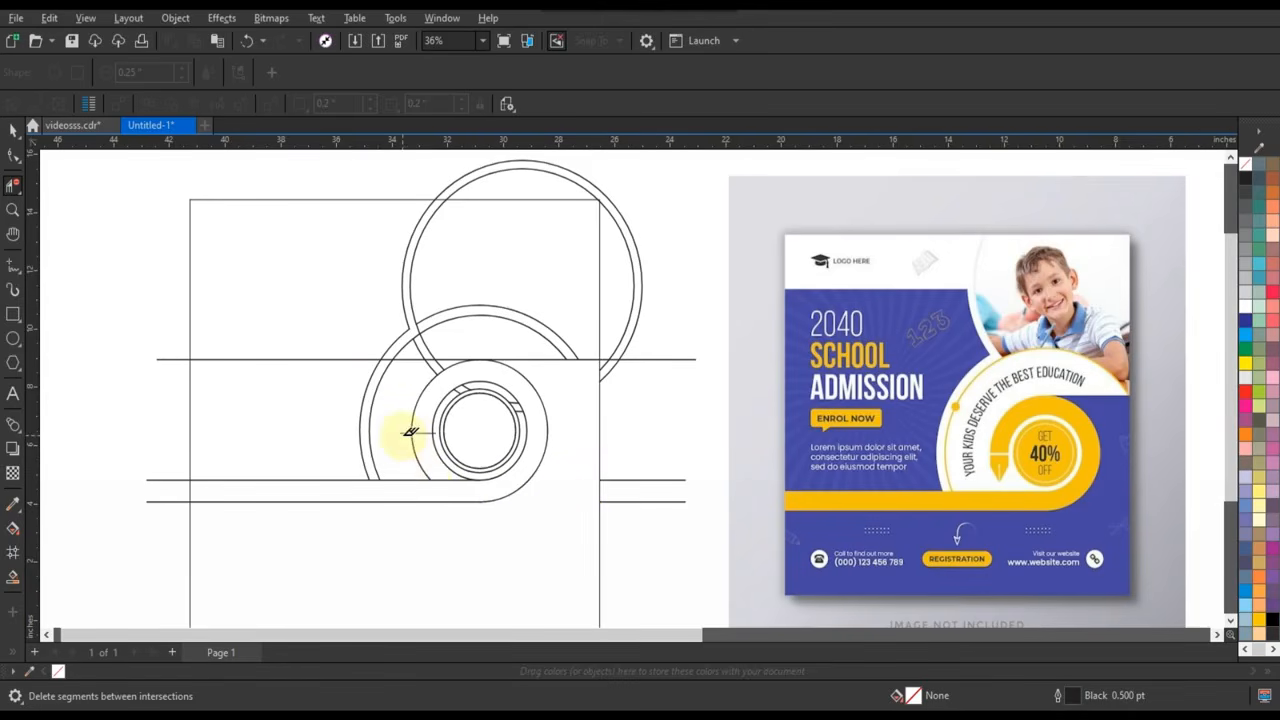
click(421, 348)
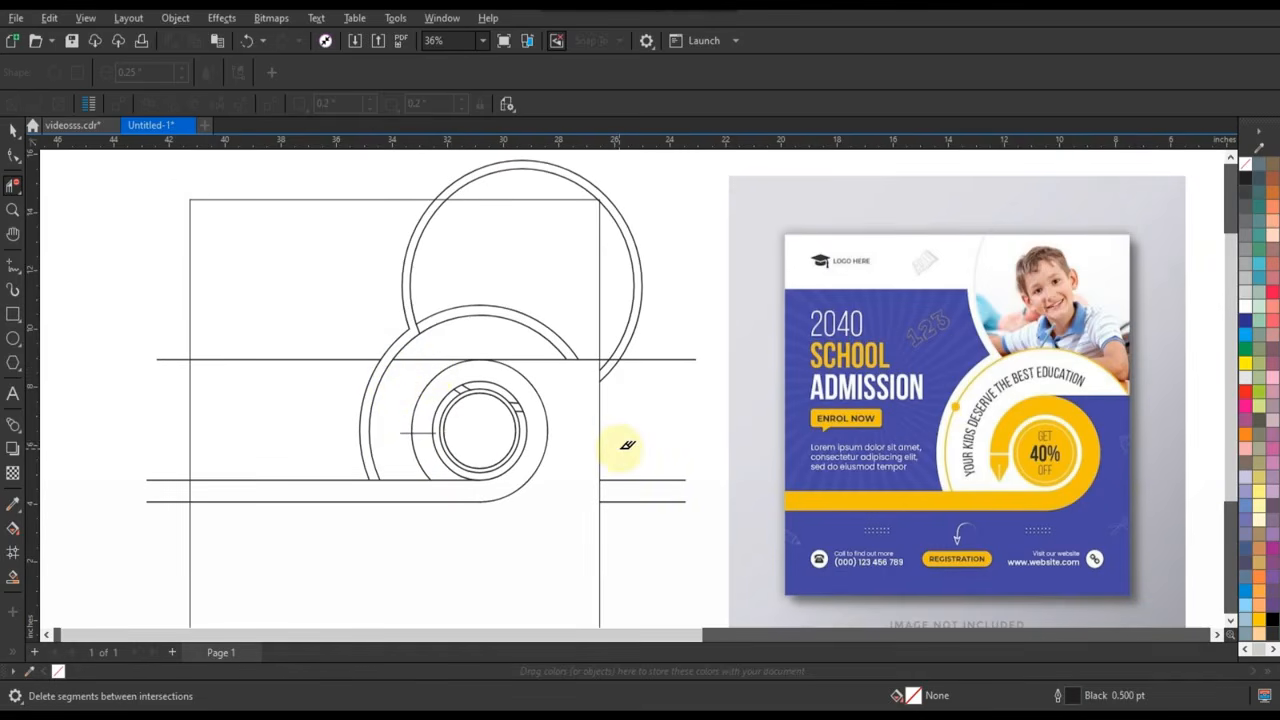
Step: Create filled shapes from the frame's lower-right region below the swirl and its upper-left region using Smart Fill
scroll(580, 378, down, 2)
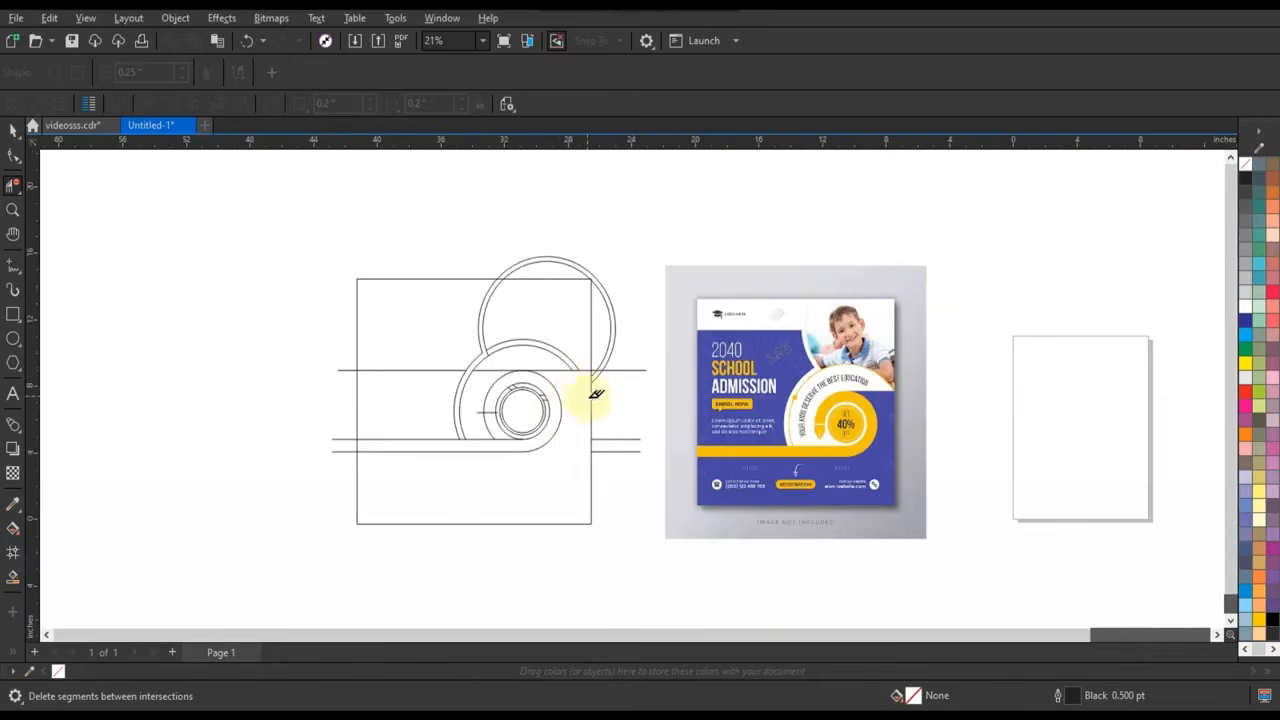
click(13, 576)
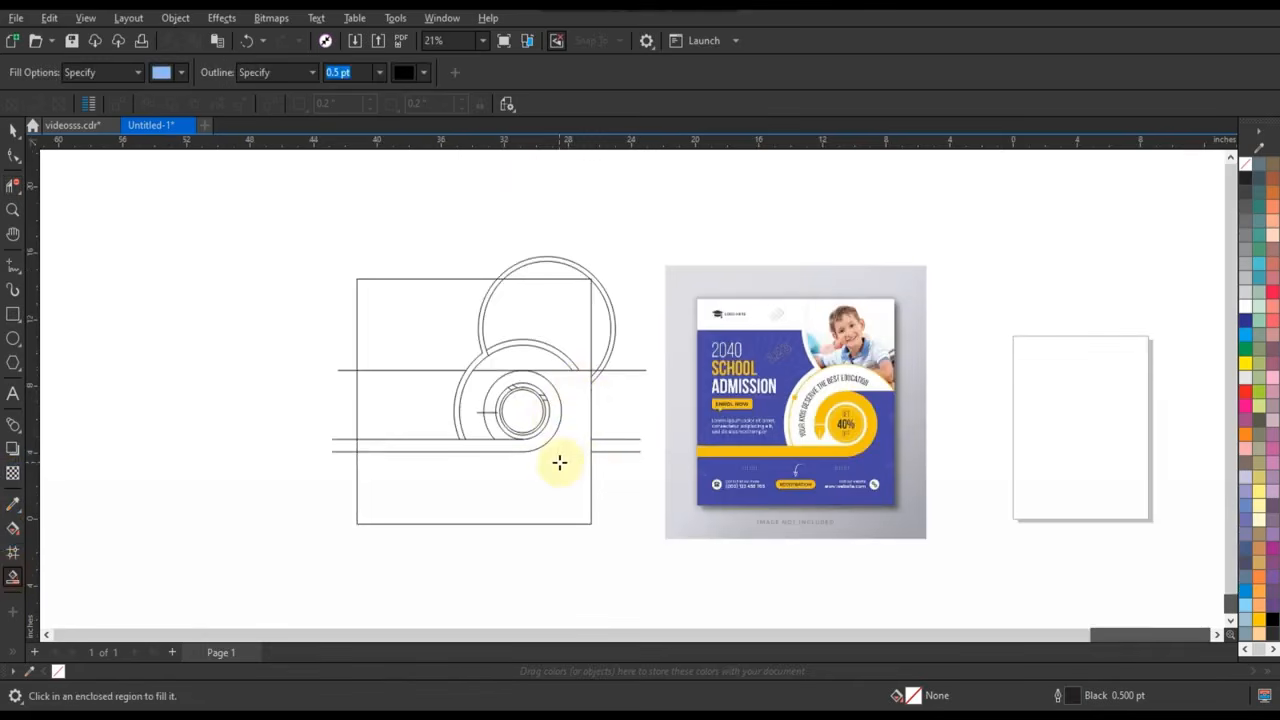
click(559, 462)
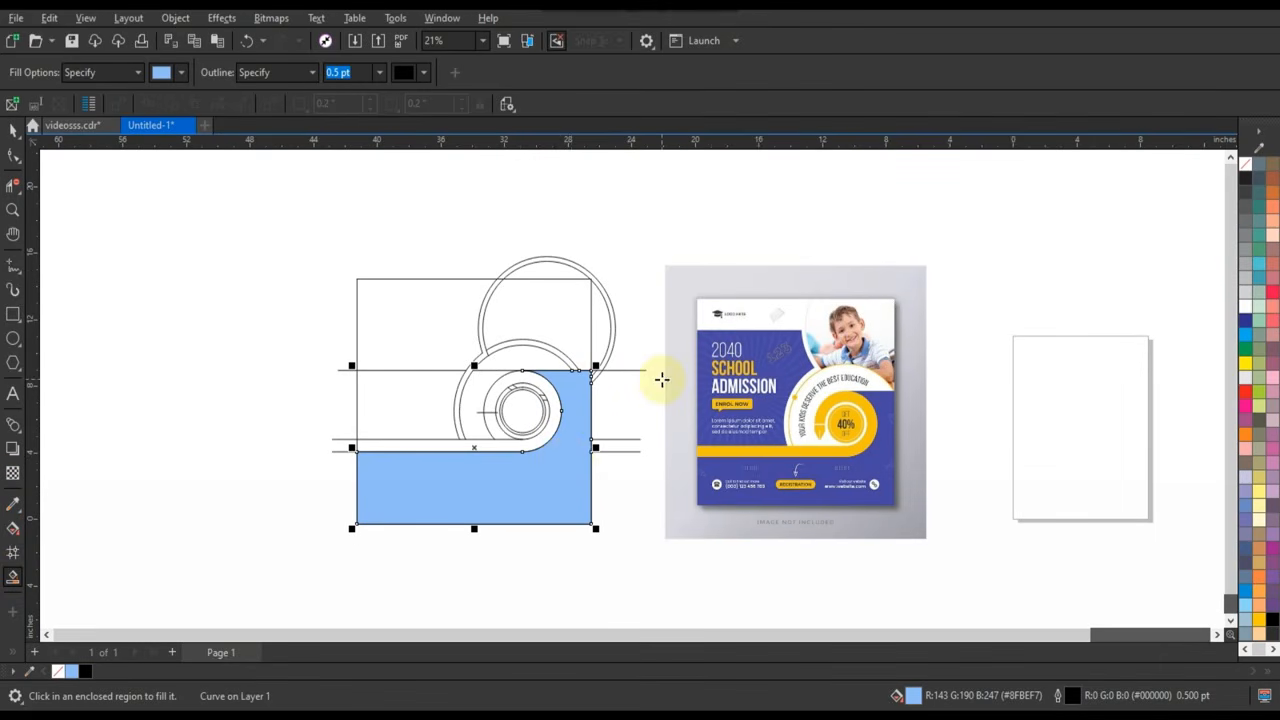
click(12, 185)
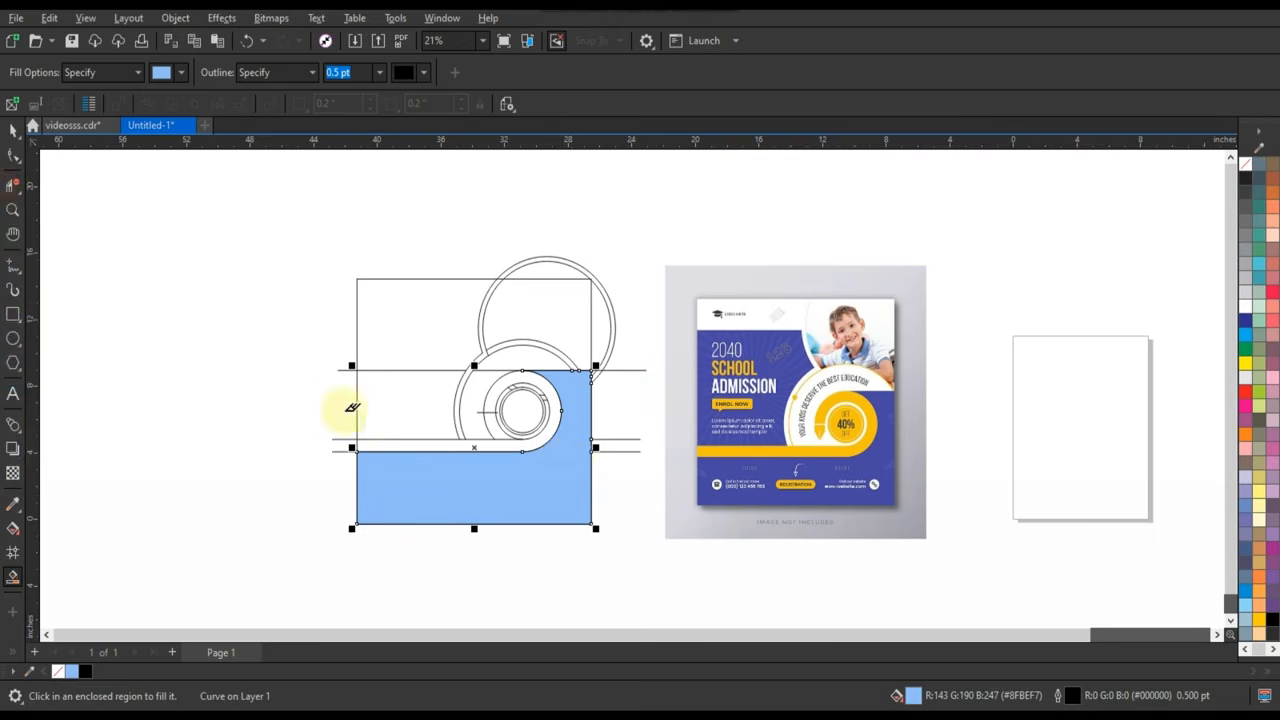
click(13, 577)
click(417, 380)
Step: Sample the reference flyer's blue-violet background and apply the color to both filled background shapes
click(12, 209)
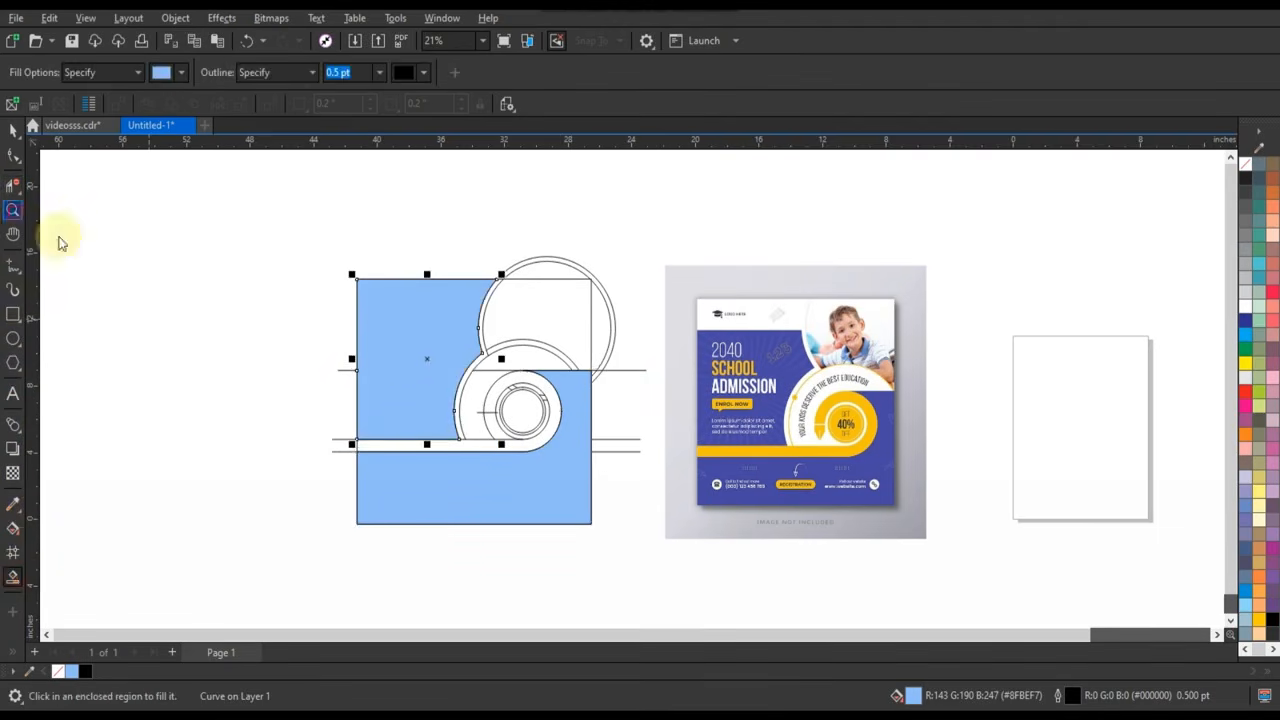
drag(316, 243, 923, 534)
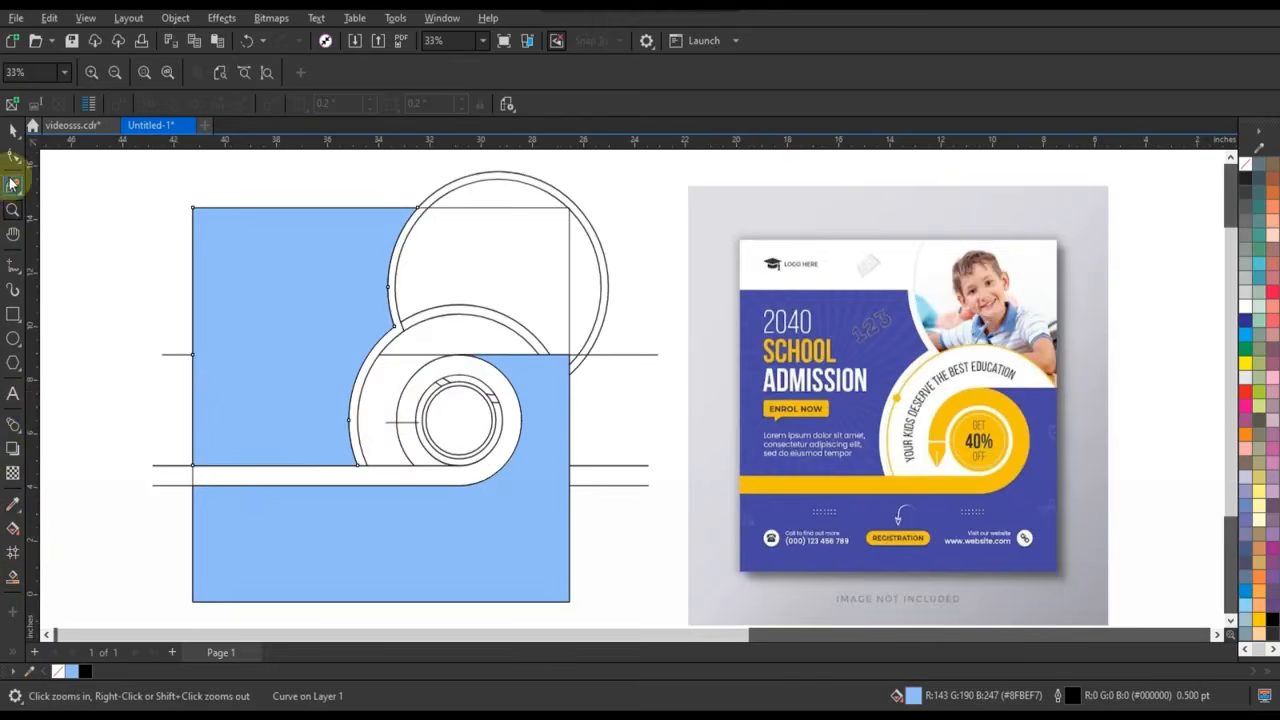
click(13, 140)
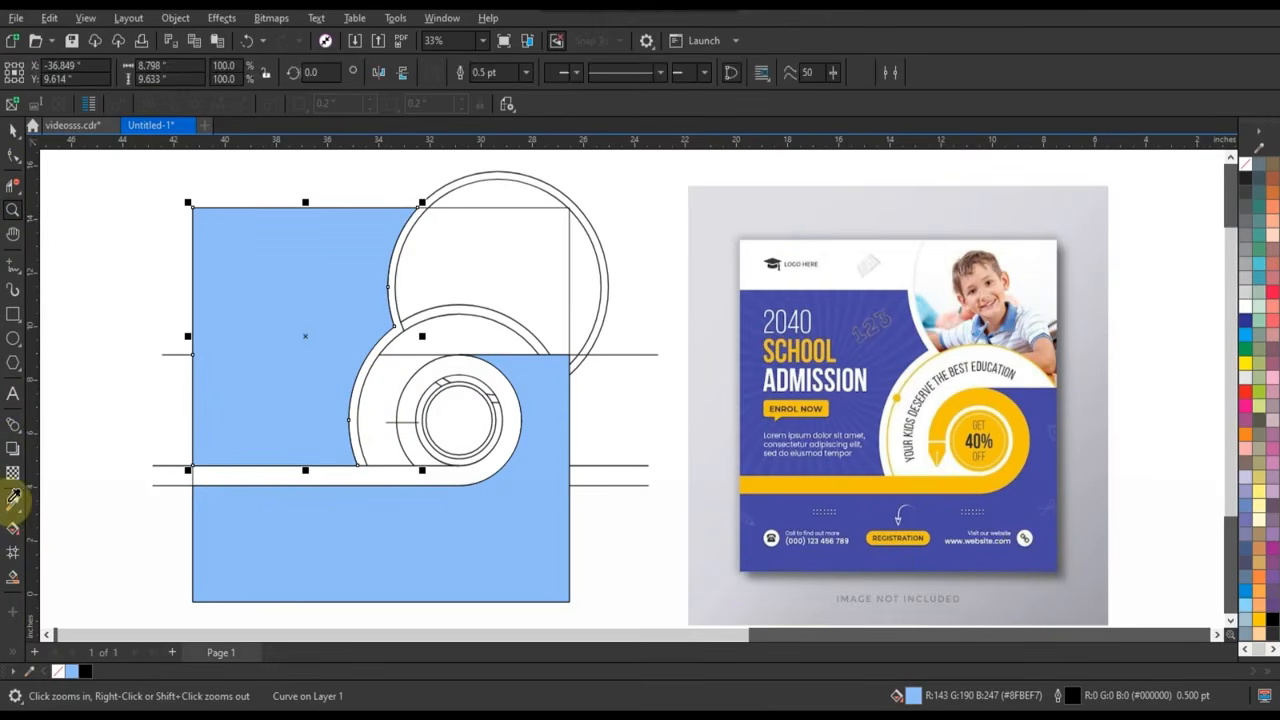
click(13, 505)
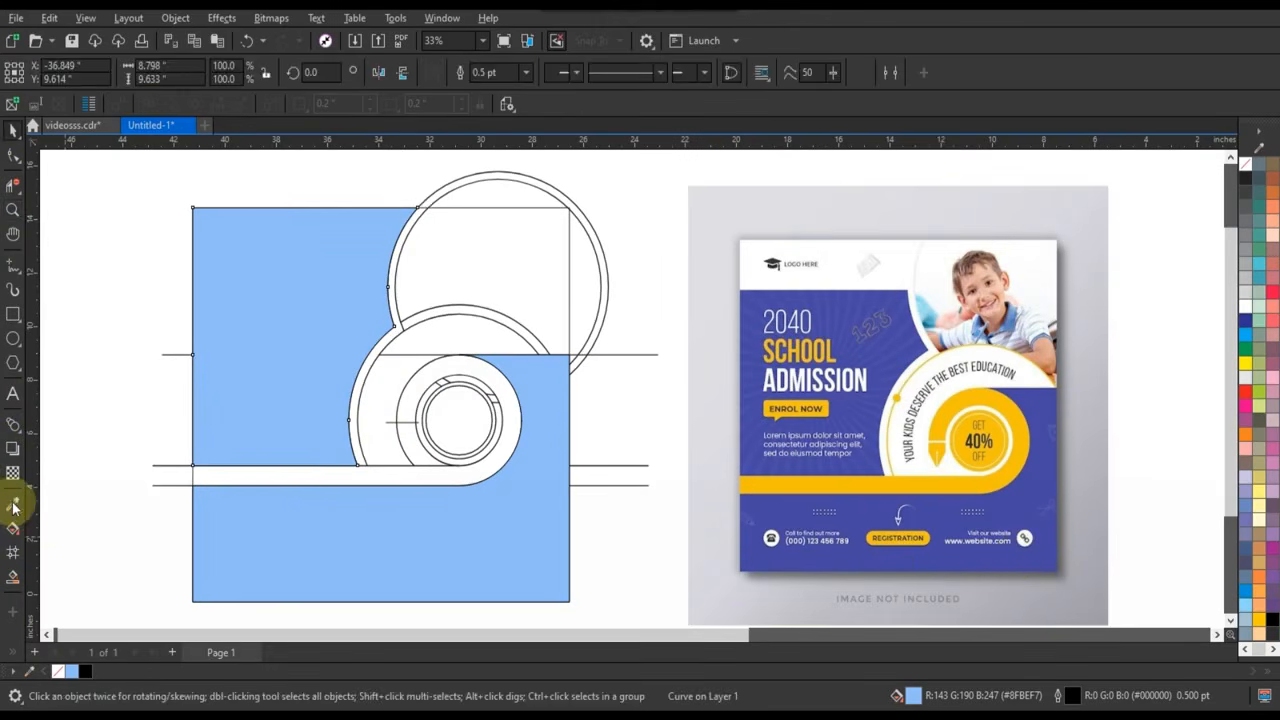
click(952, 556)
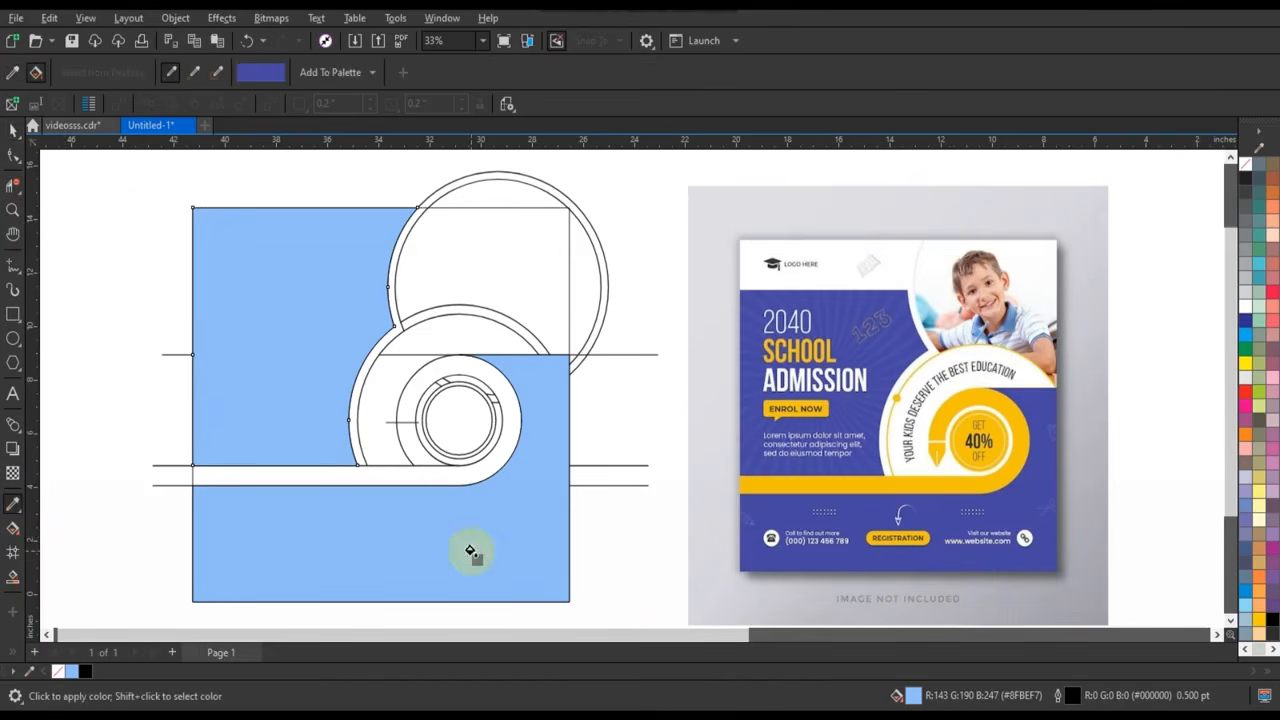
click(470, 552)
click(288, 390)
click(13, 130)
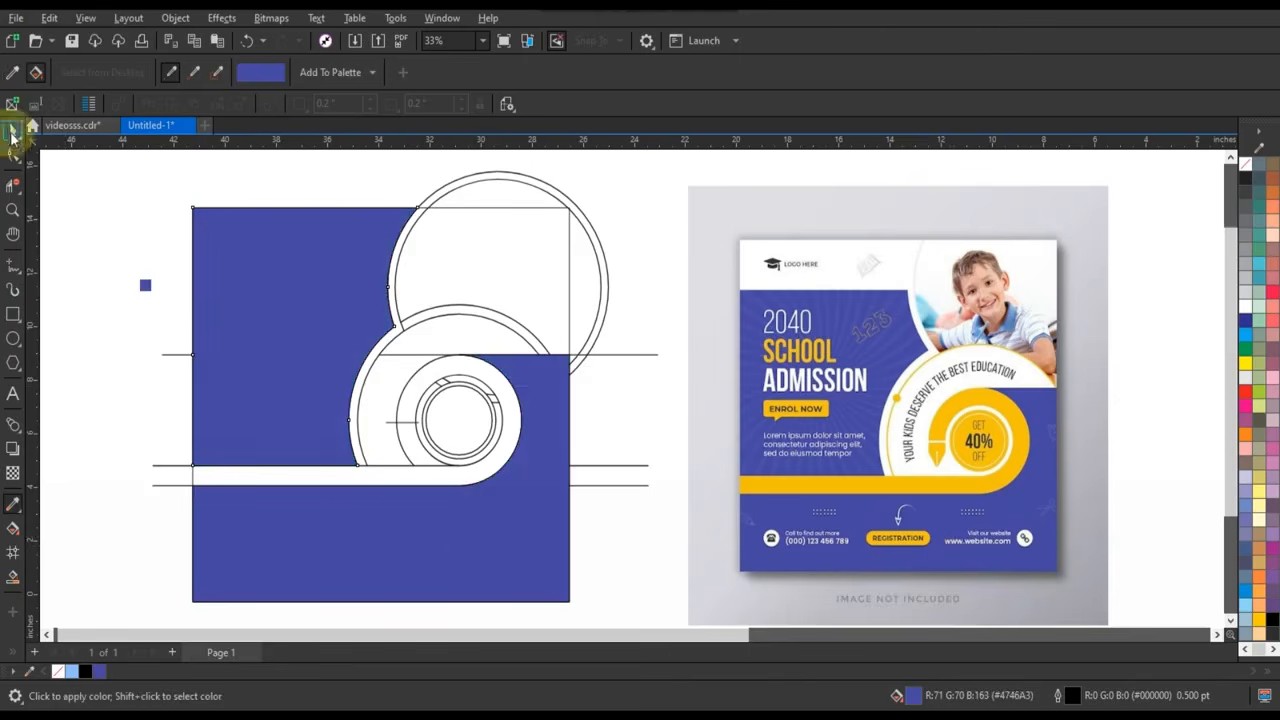
click(100, 243)
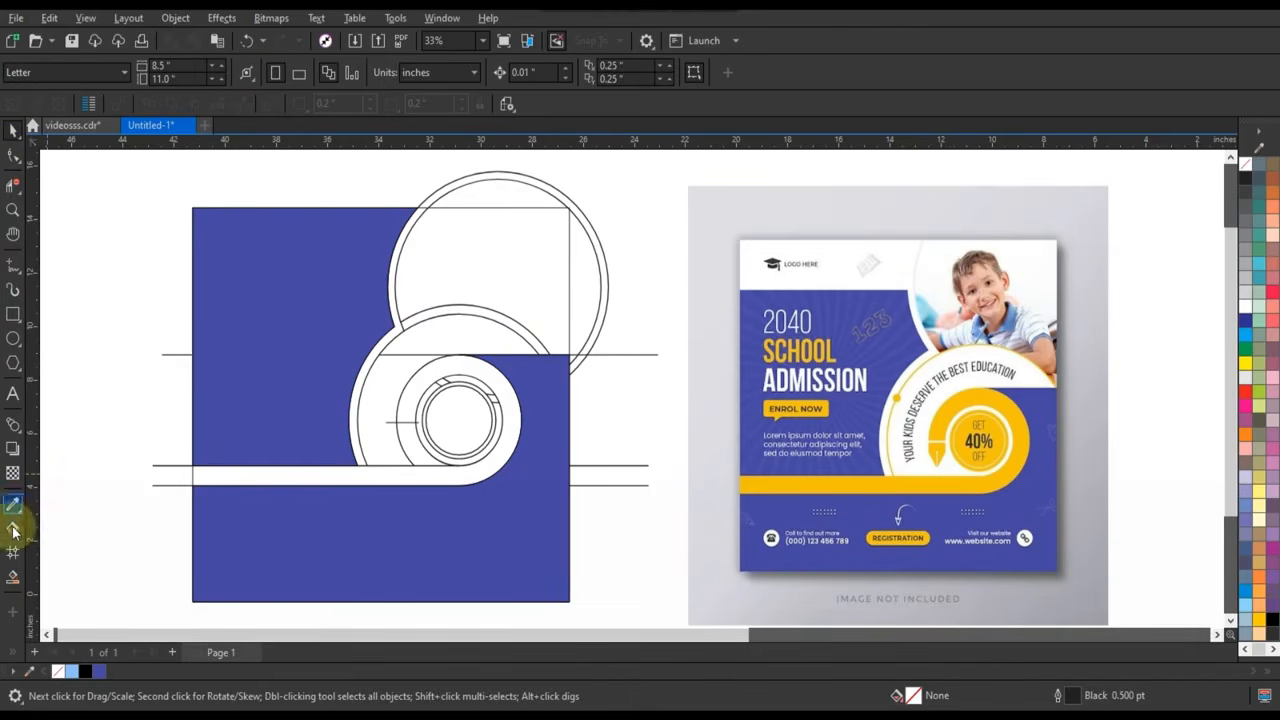
Step: Create a shape from the swirl band region with Smart Fill and color it yellow (C:0 M:20 Y:100 K:0)
click(13, 577)
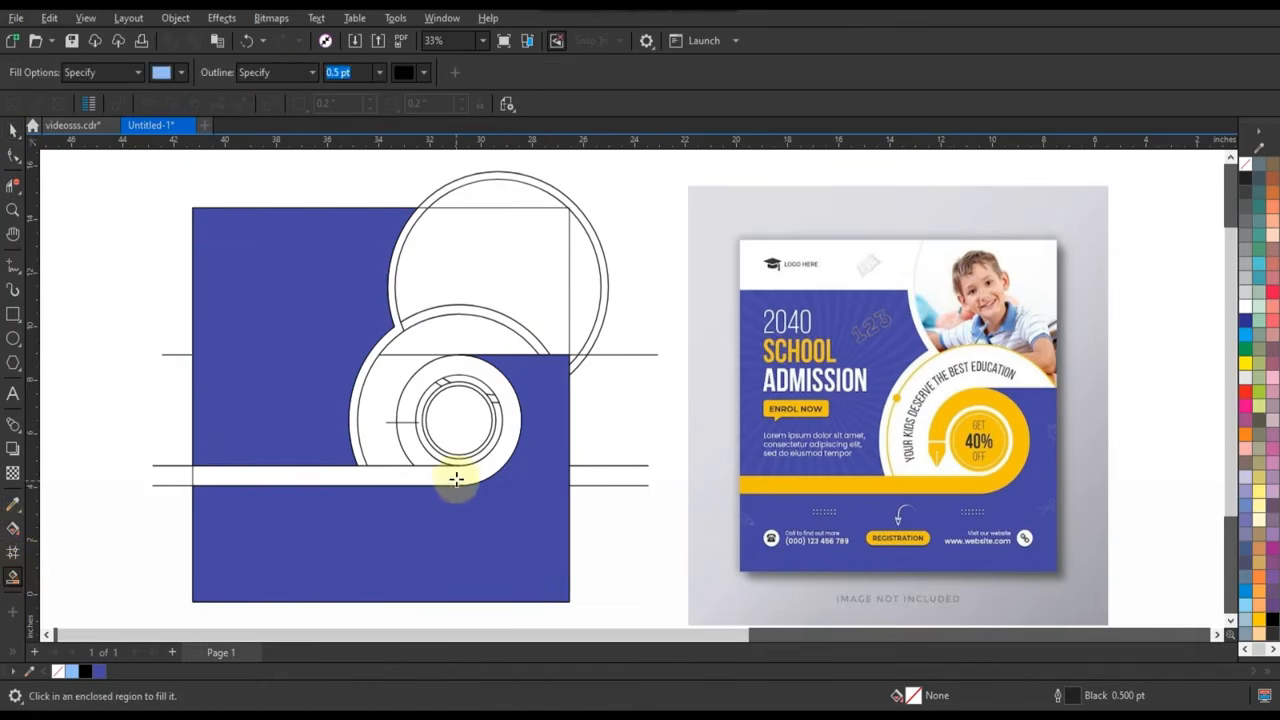
click(457, 478)
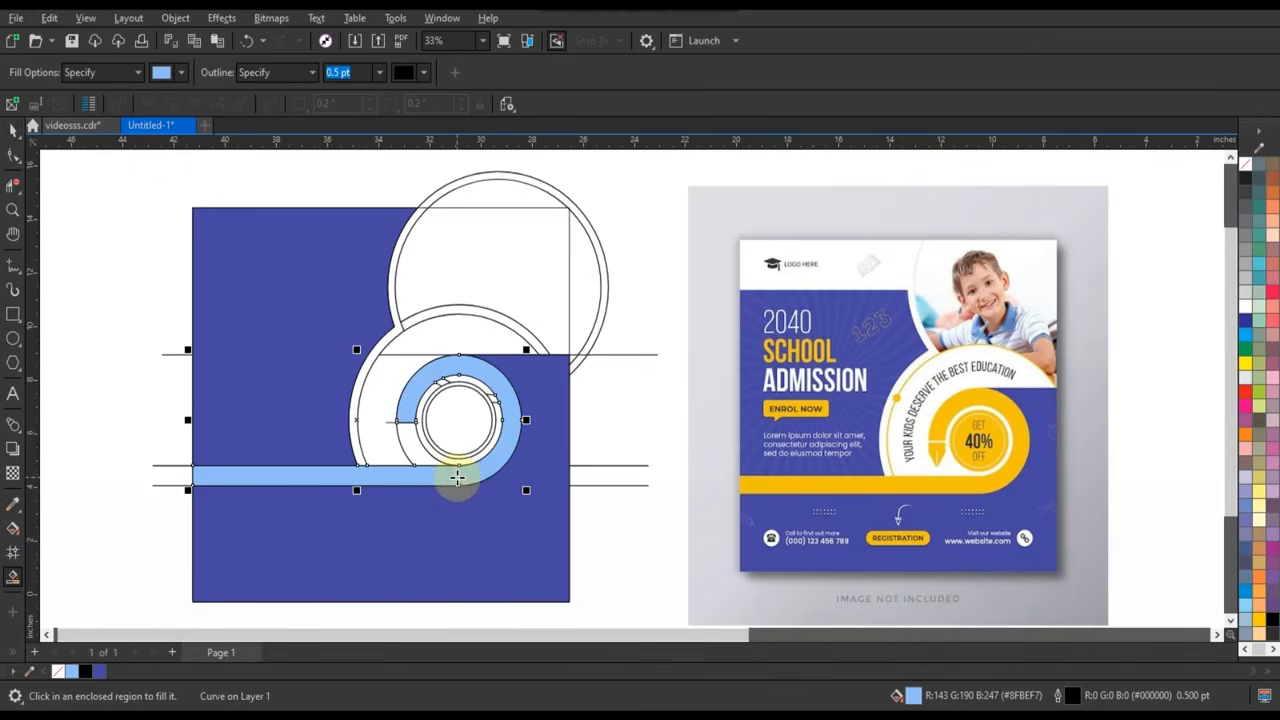
click(12, 131)
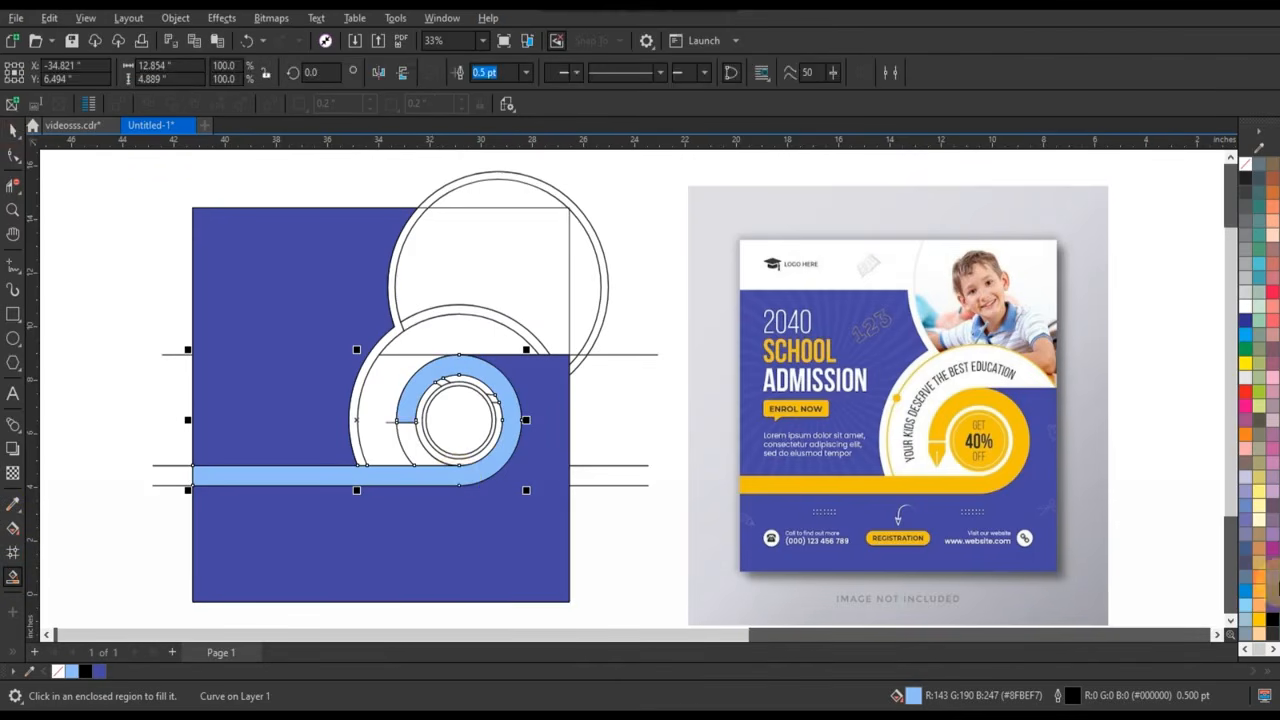
click(1259, 621)
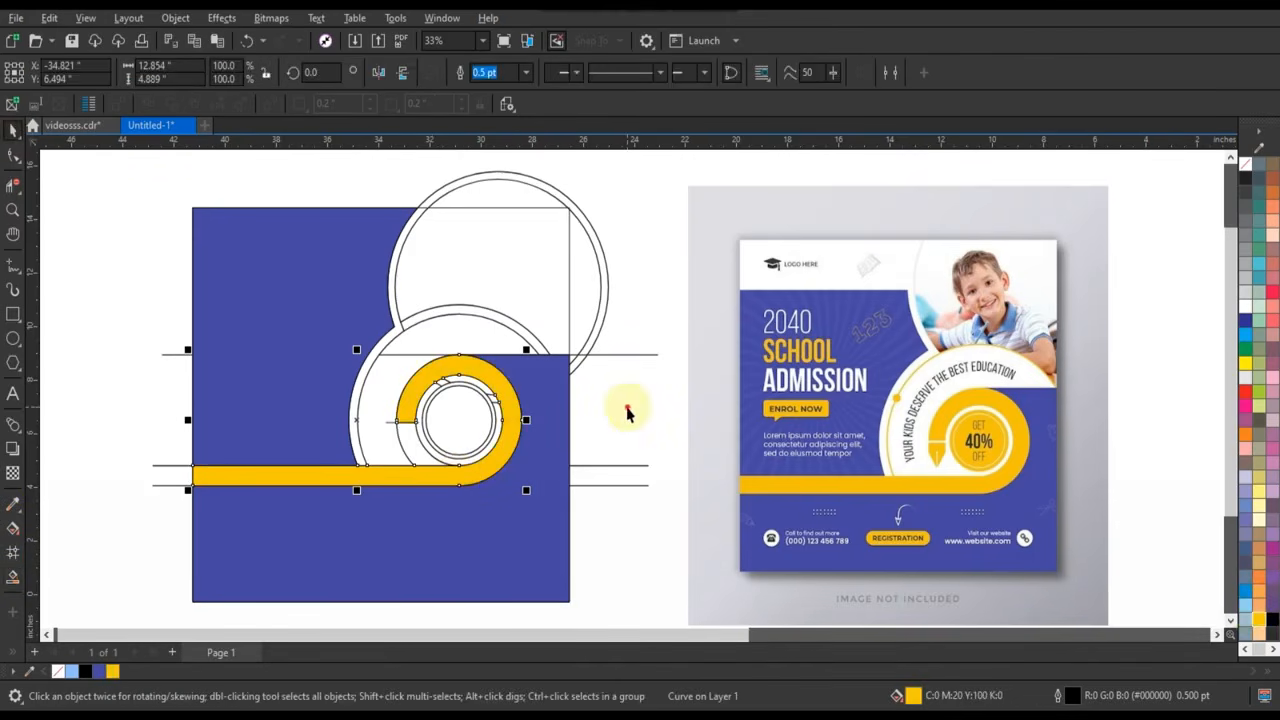
Step: Fill the two innermost circles with the same yellow and set the 2.588-inch circle's outline color to white
click(445, 410)
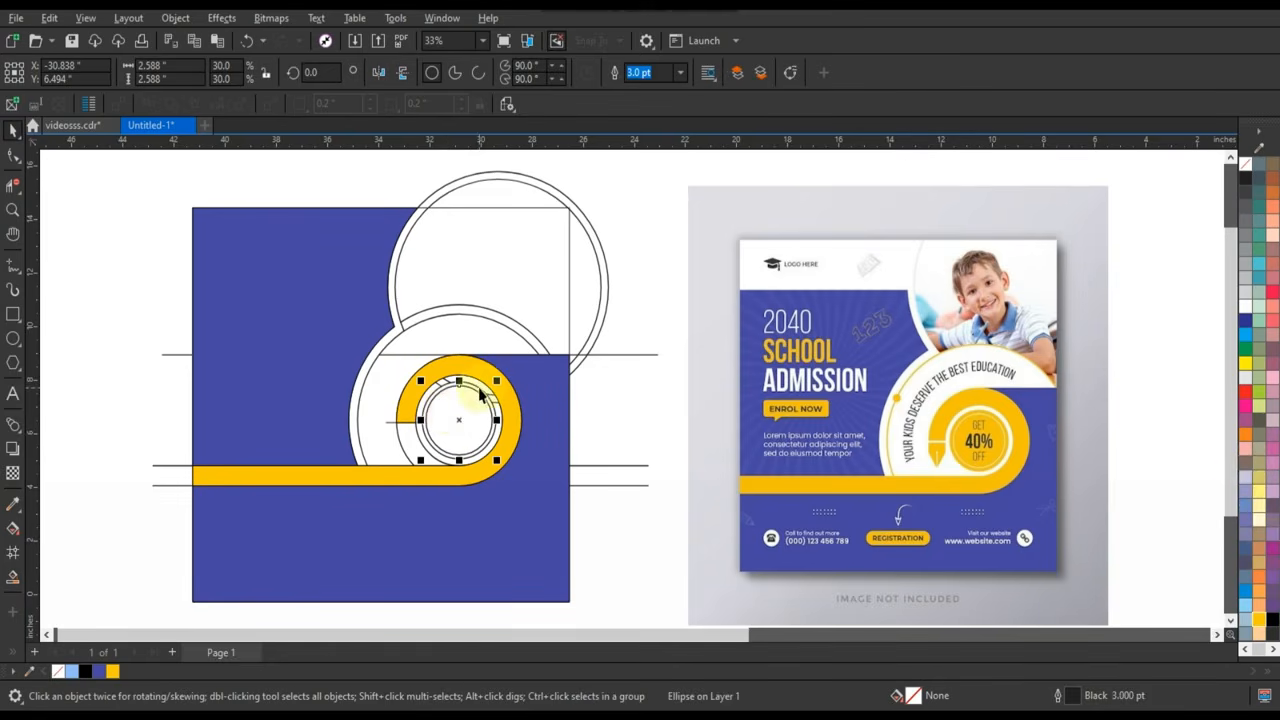
click(1259, 621)
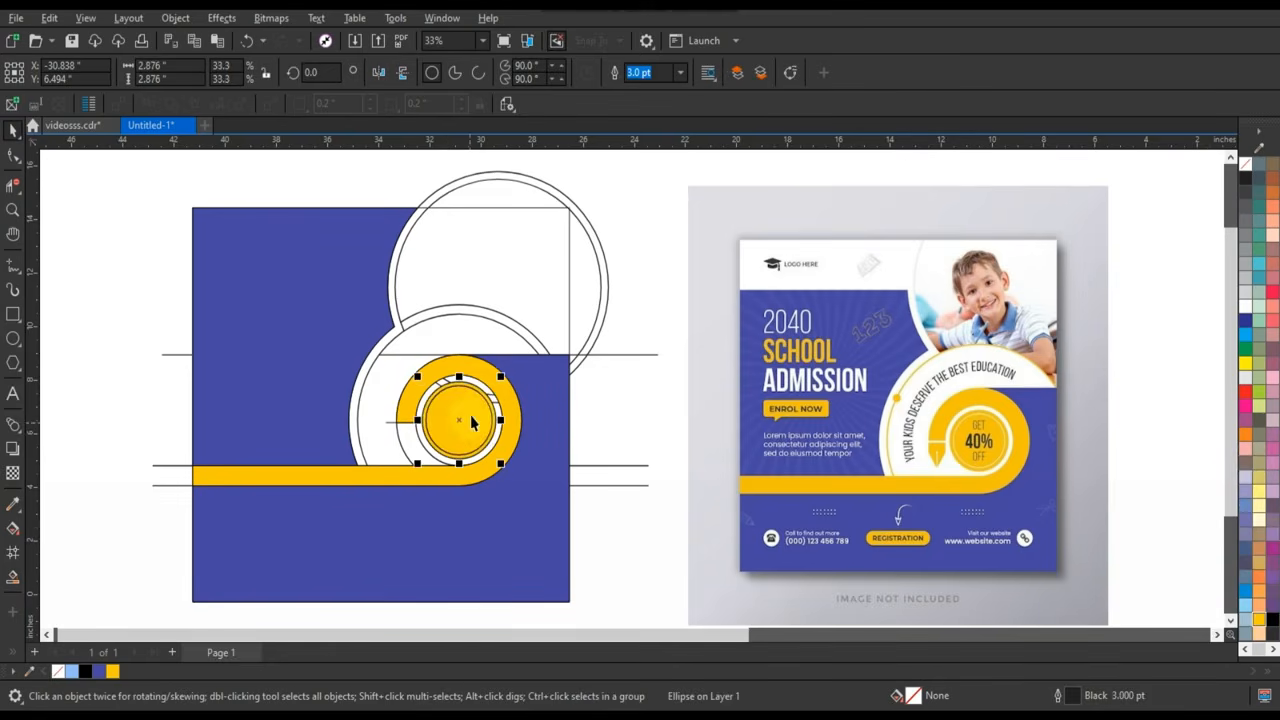
click(472, 416)
right_click(1248, 312)
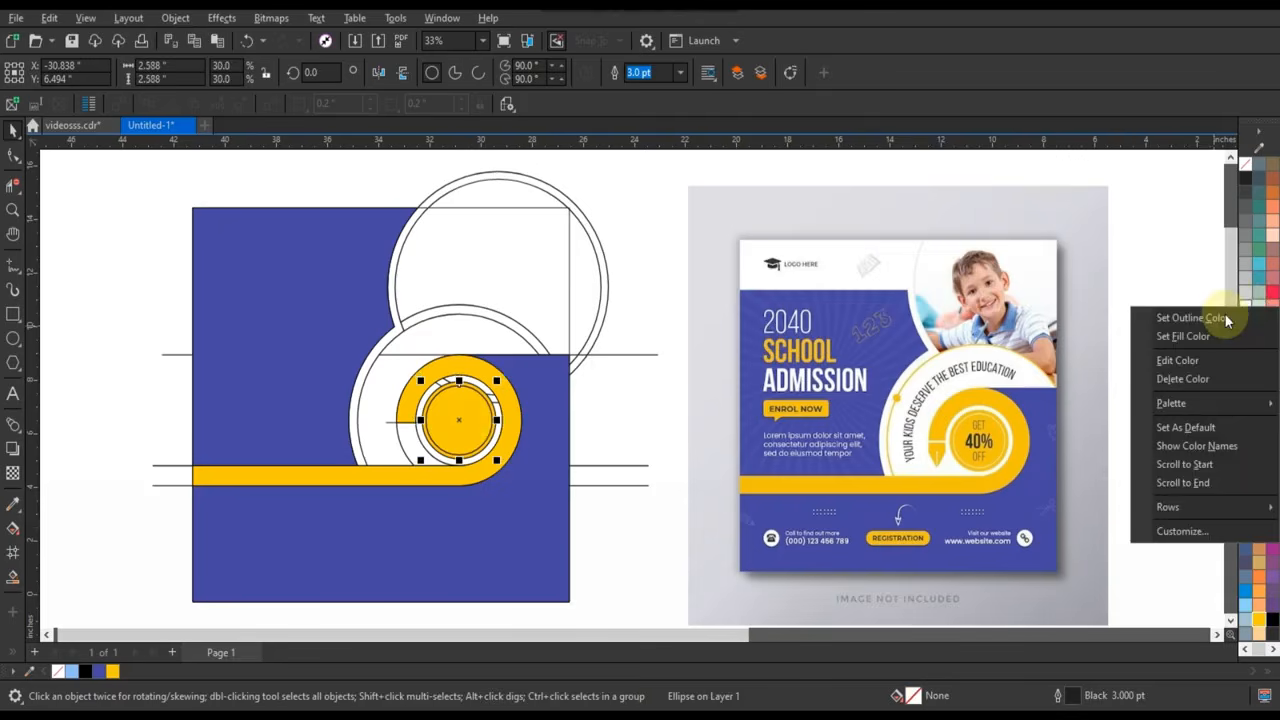
click(1180, 317)
click(1114, 362)
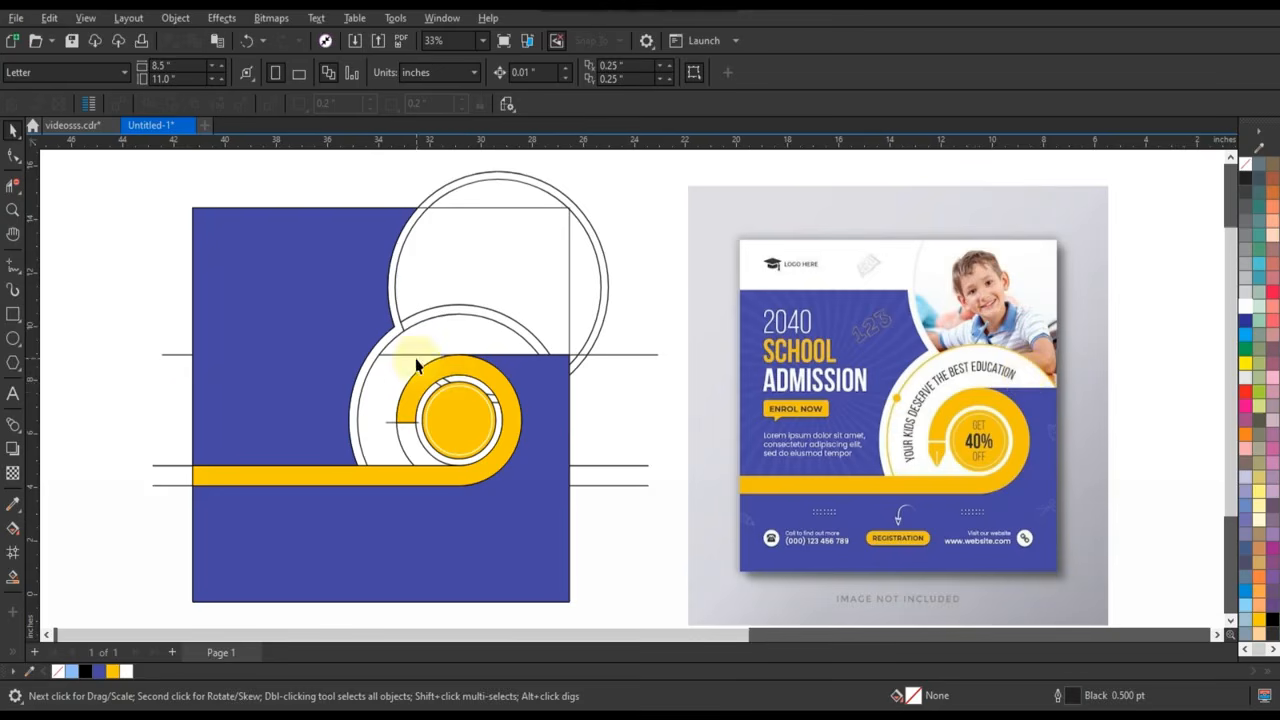
Step: Delete the outer of the two large circle outlines at the frame's upper-right corner
click(13, 575)
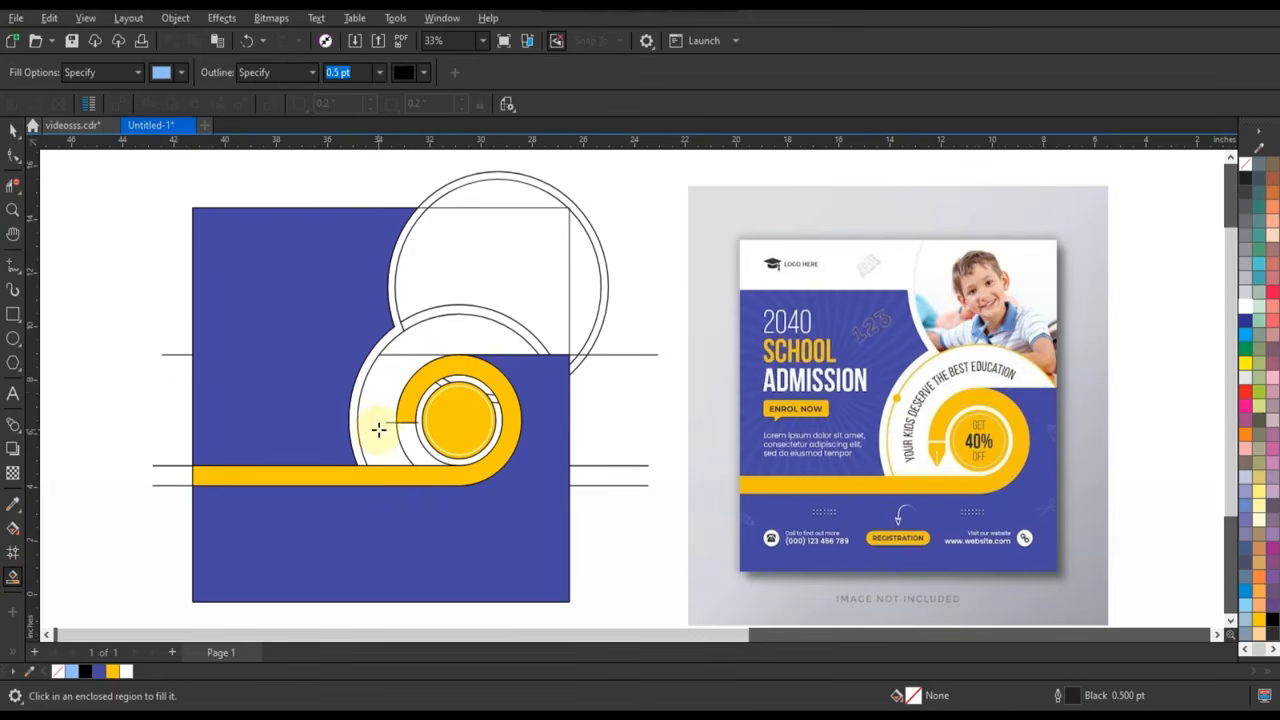
click(13, 209)
drag(245, 337, 594, 491)
key(space)
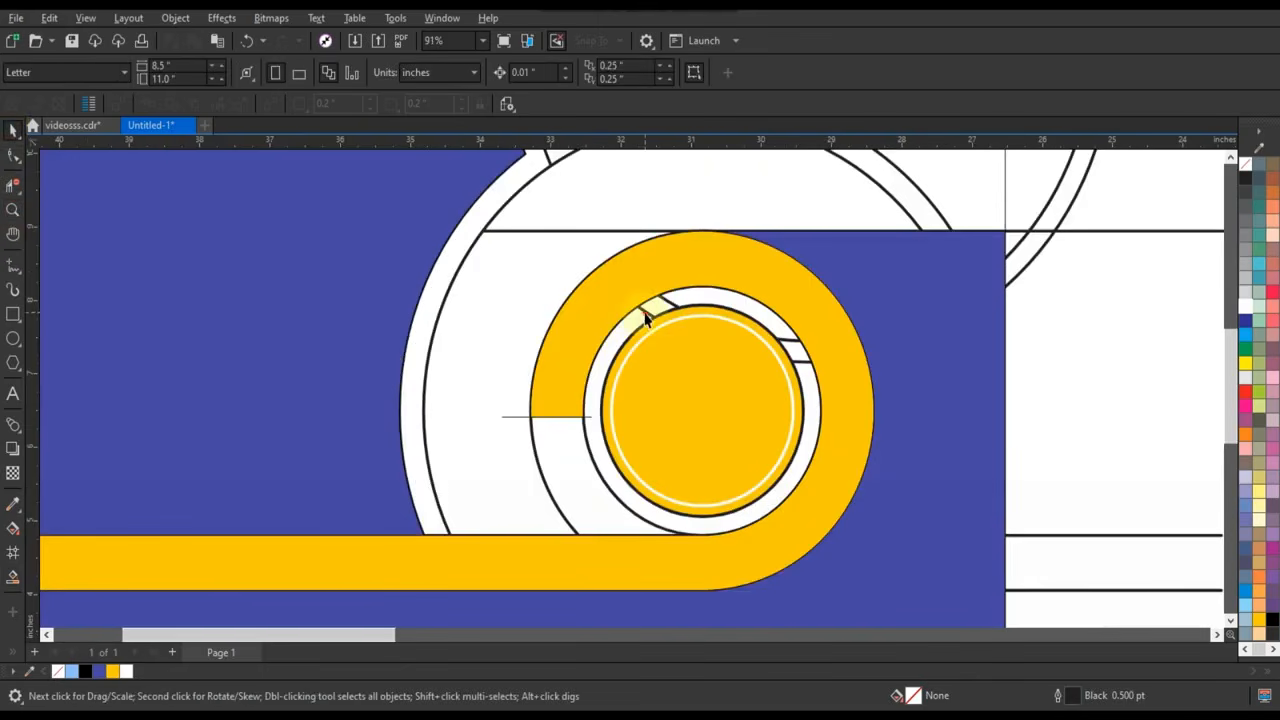
click(645, 318)
key(Delete)
Step: Try deleting the remaining large circle outline at the upper-right corner, and undo that deletion
click(667, 300)
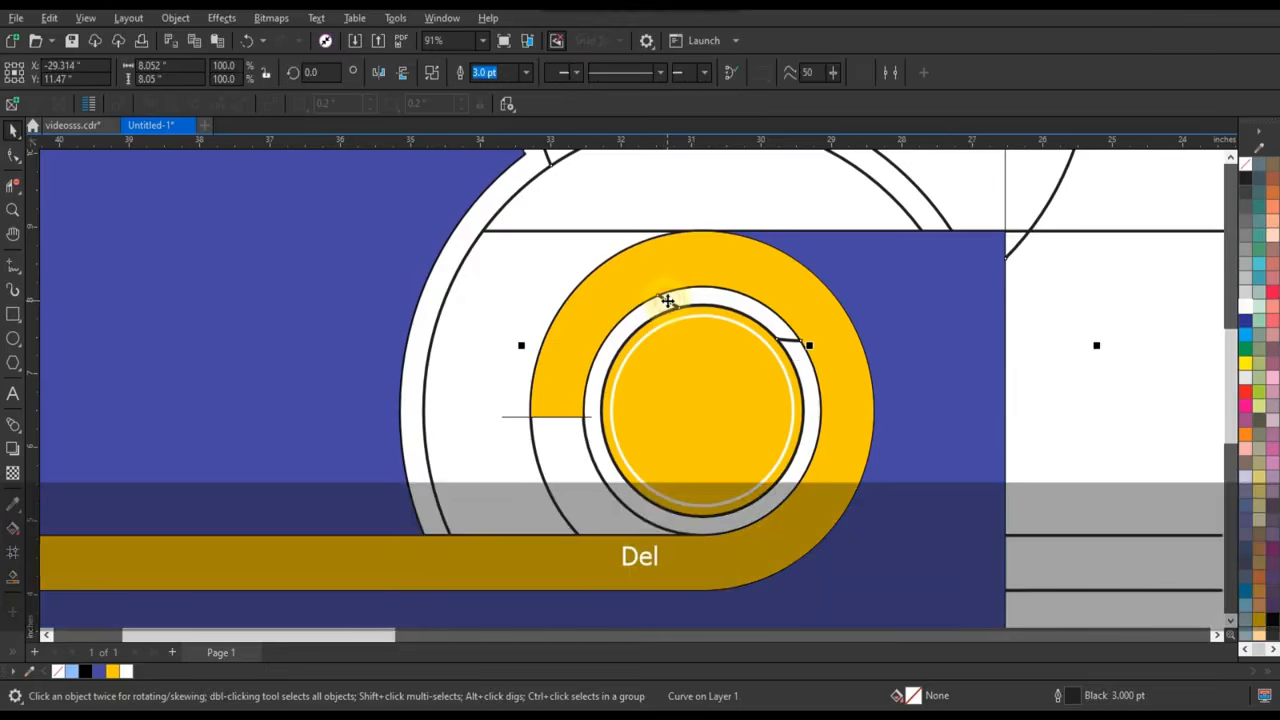
key(Escape)
scroll(642, 386, down, 5)
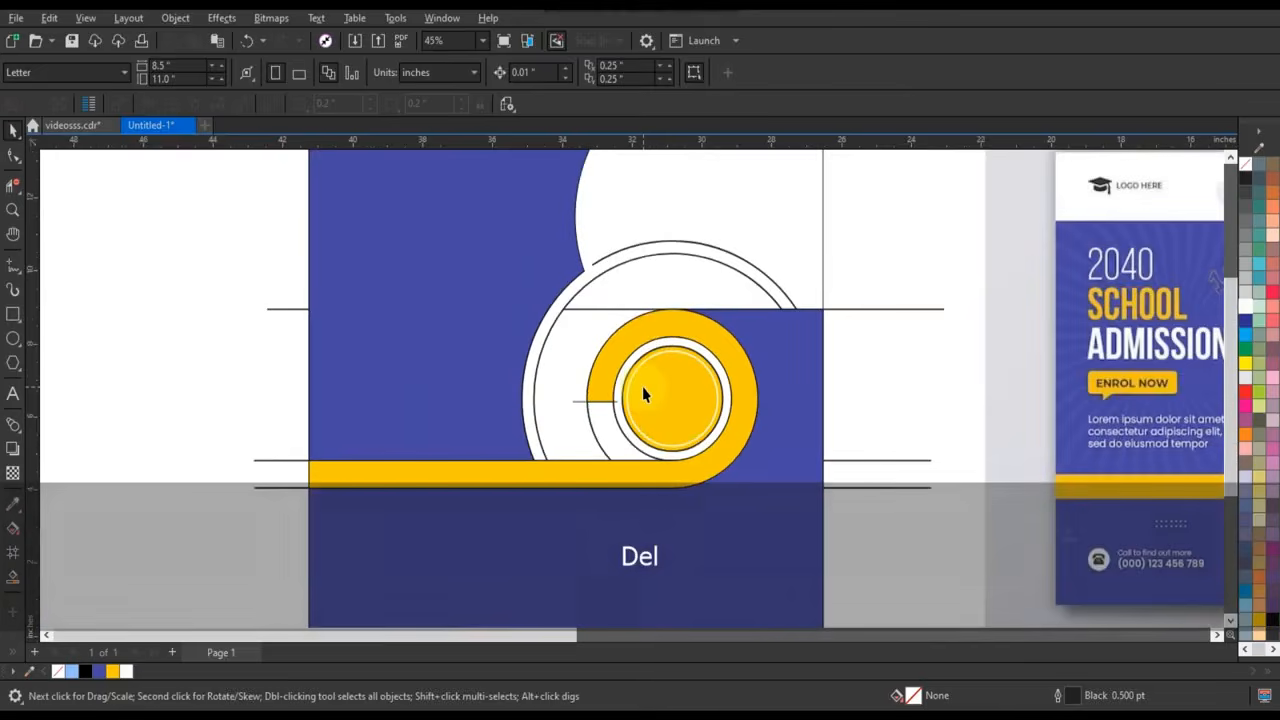
key(ctrl+z)
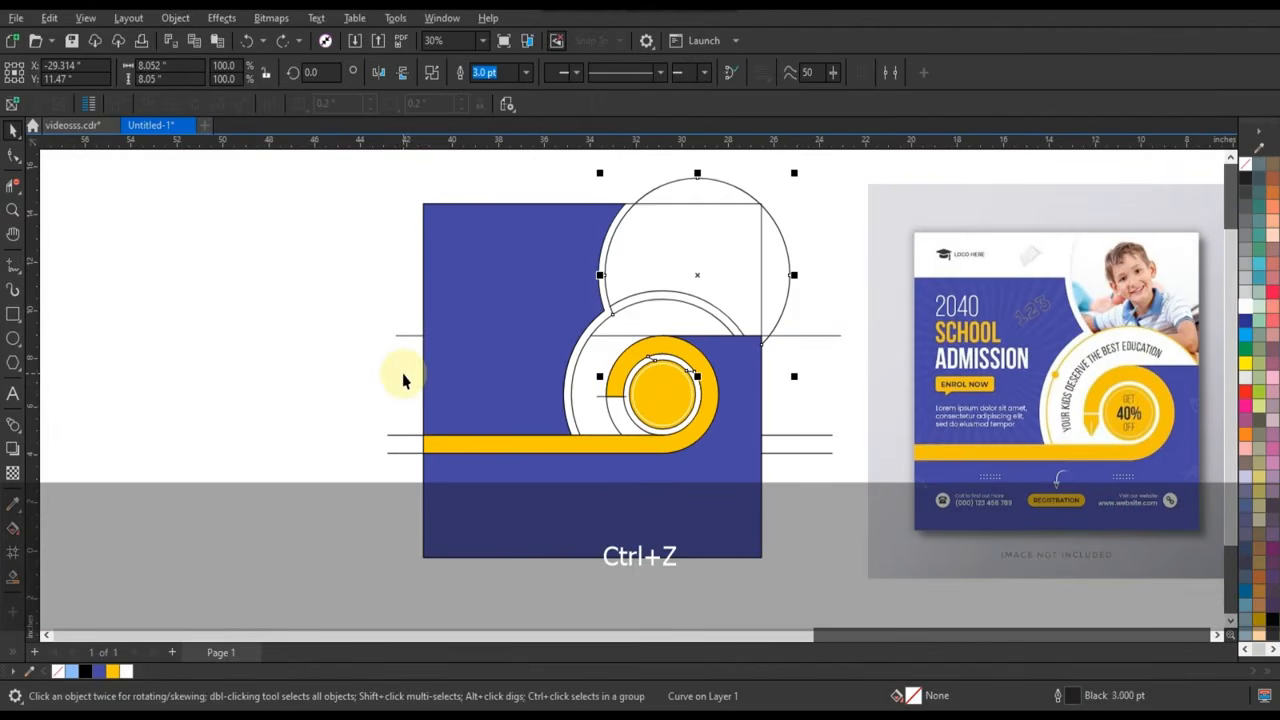
drag(350, 176, 851, 487)
scroll(851, 487, up, 2)
key(Escape)
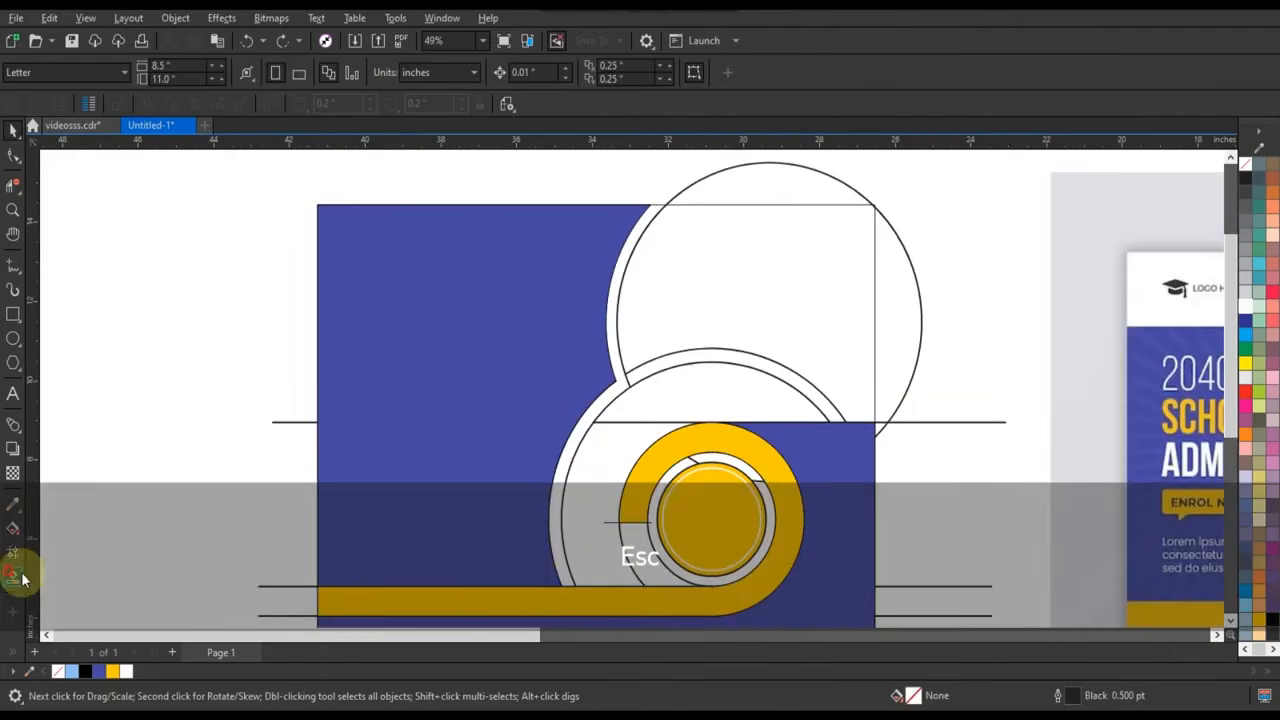
Step: Create Smart Fill shapes from the narrow curved border band, the region beside the yellow swirl and the region above it
click(13, 577)
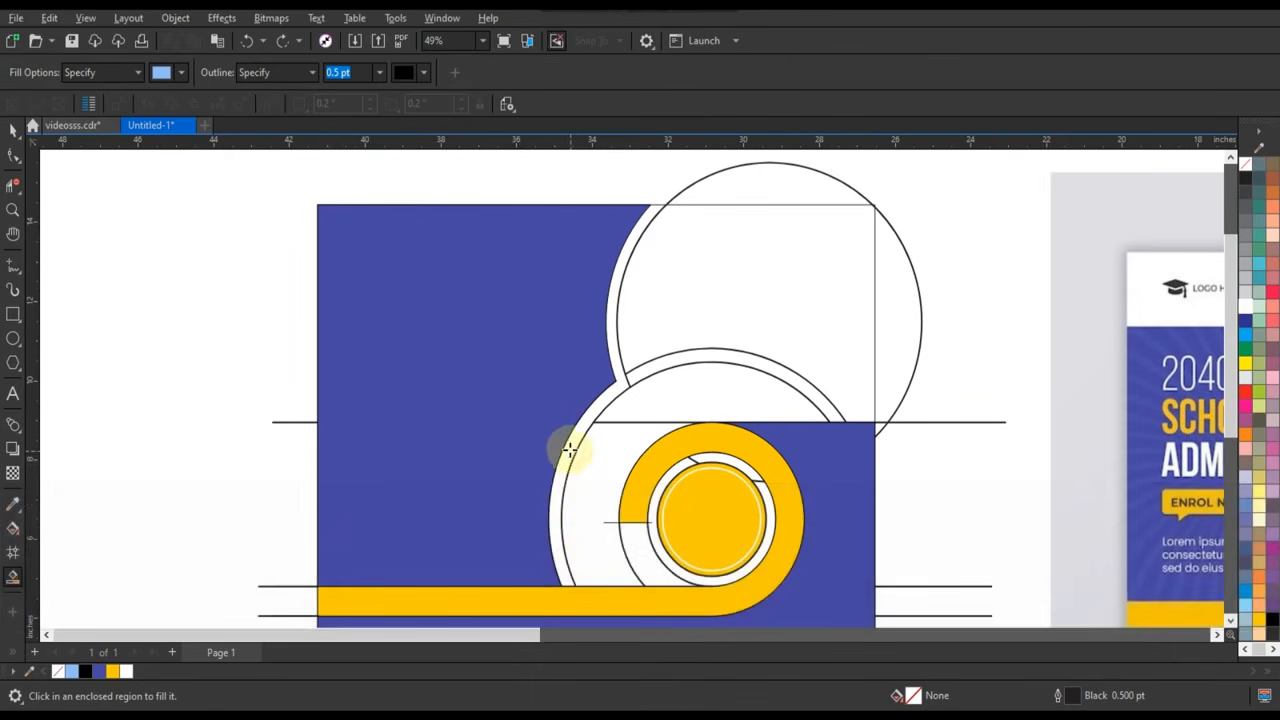
click(569, 450)
scroll(458, 373, down, 1)
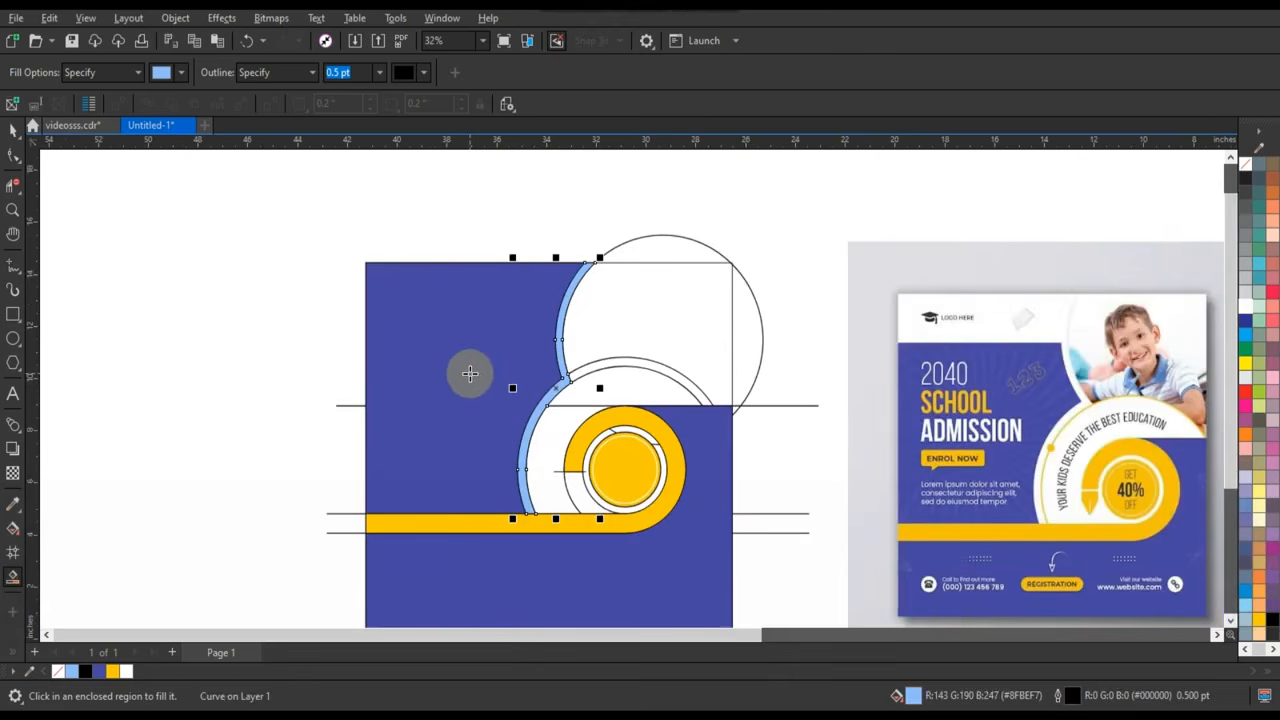
click(548, 485)
click(607, 388)
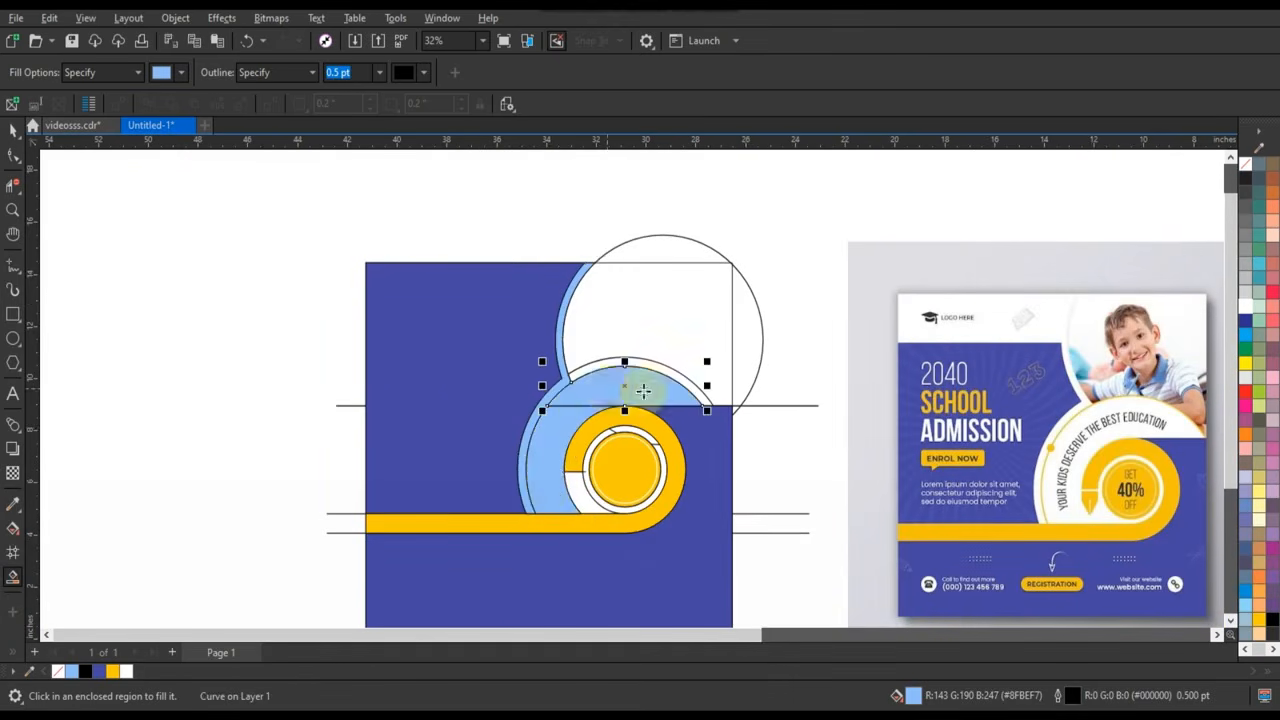
Step: Weld the two light-blue shapes beside and above the yellow swirl into one shape
click(13, 130)
shift+click(555, 440)
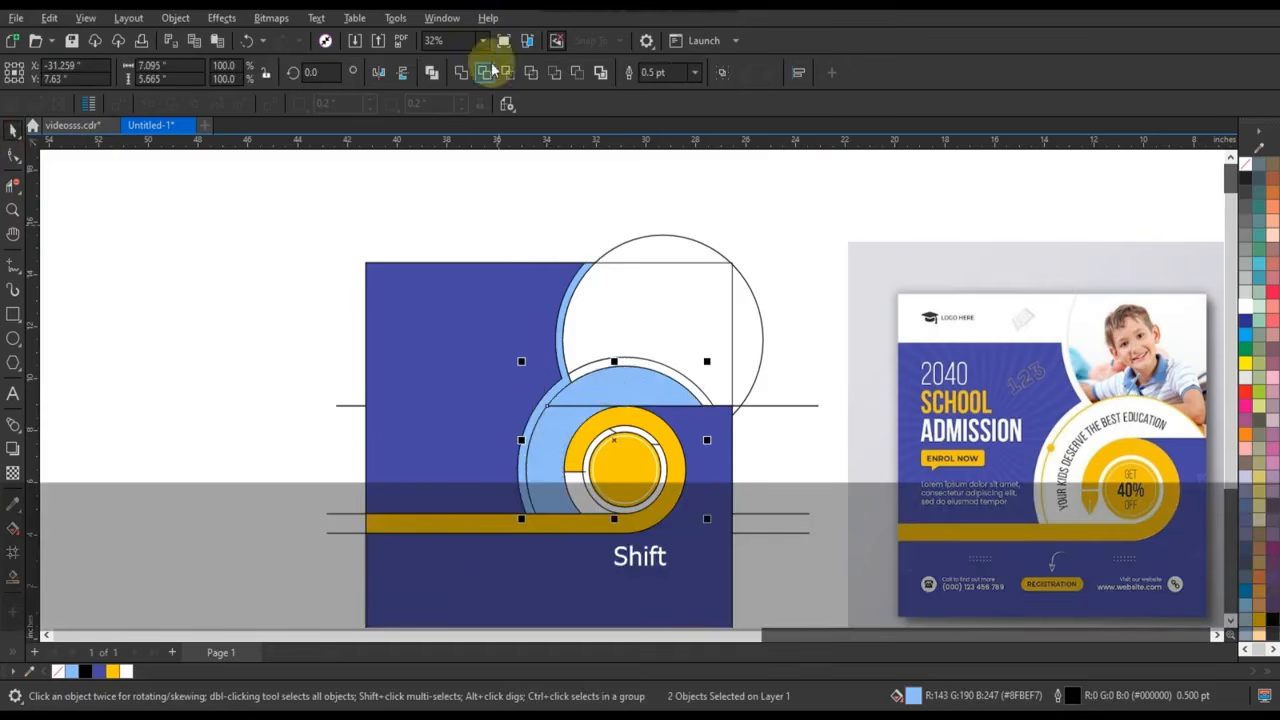
click(461, 76)
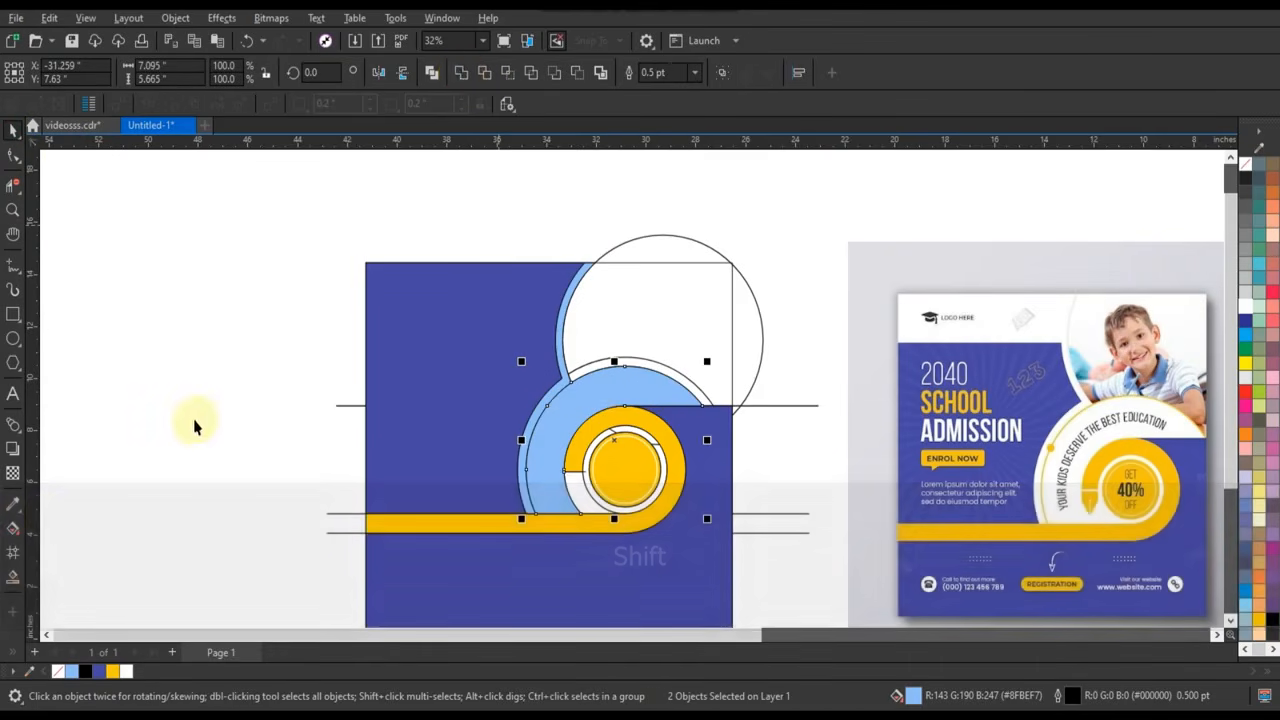
click(192, 427)
Step: Create Smart Fill shapes from the white regions around the inner ring and weld them to the large light-blue swirl background
click(14, 577)
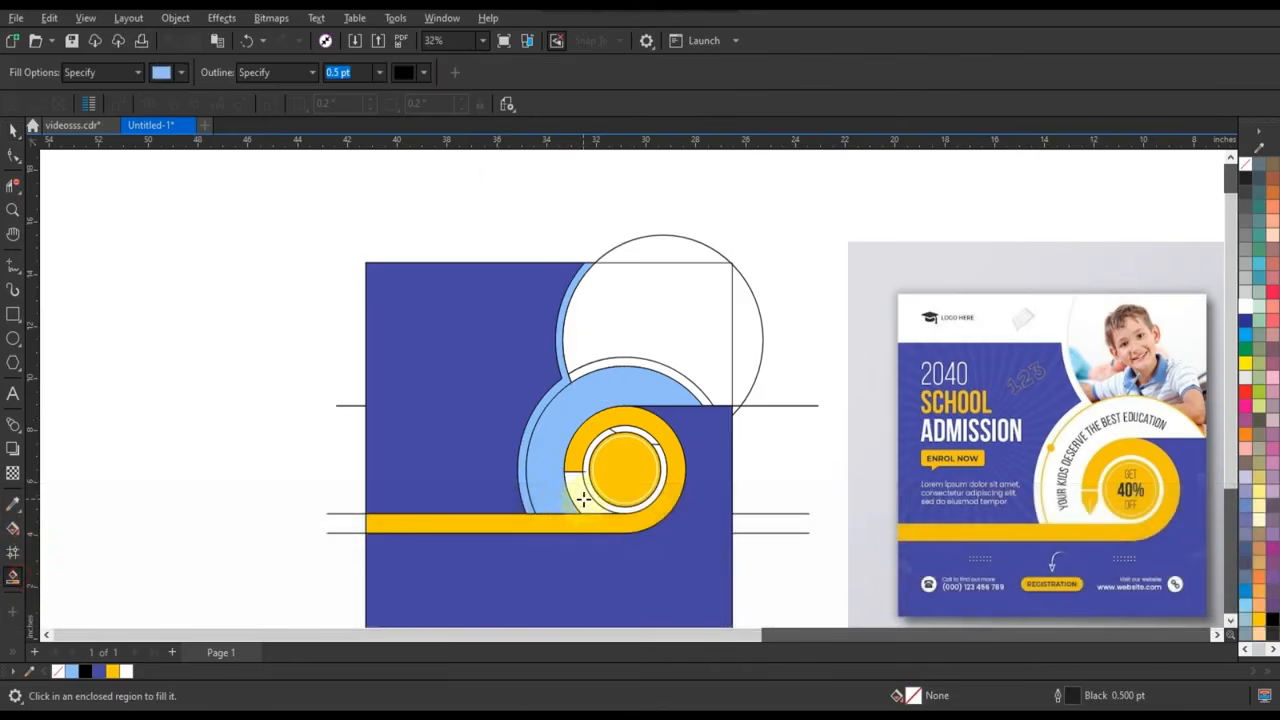
click(594, 495)
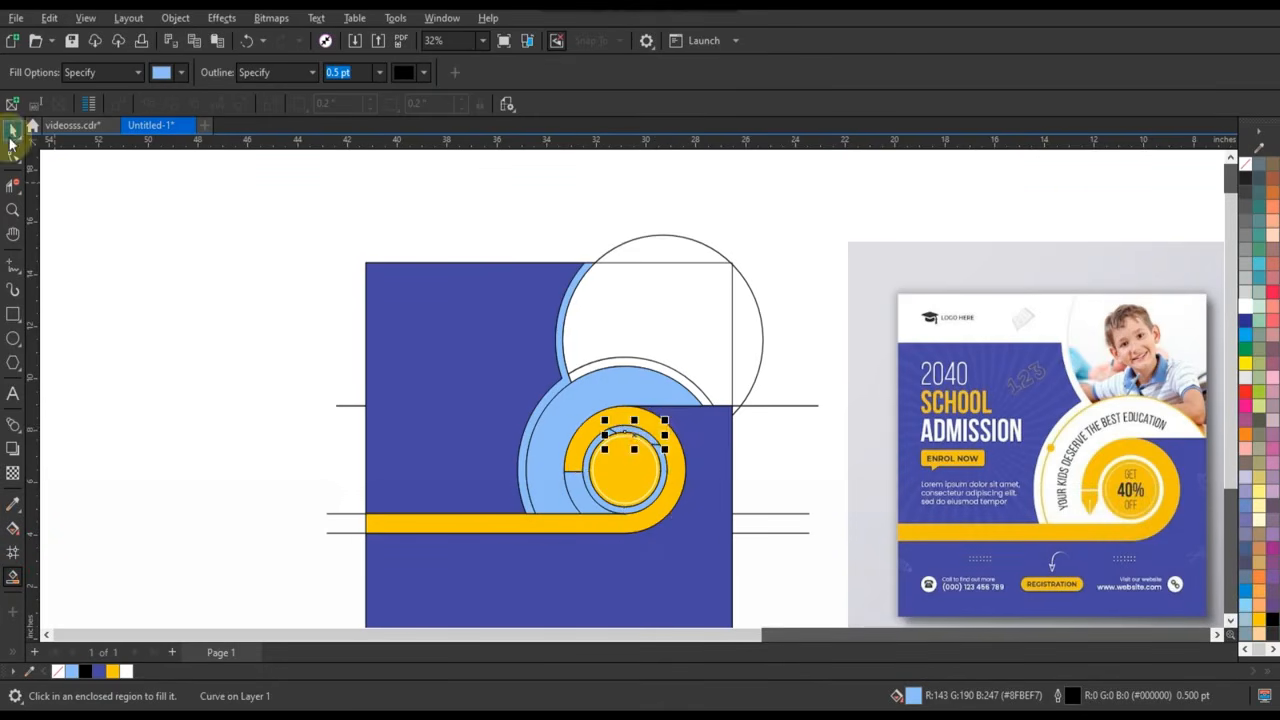
click(12, 131)
shift+click(588, 508)
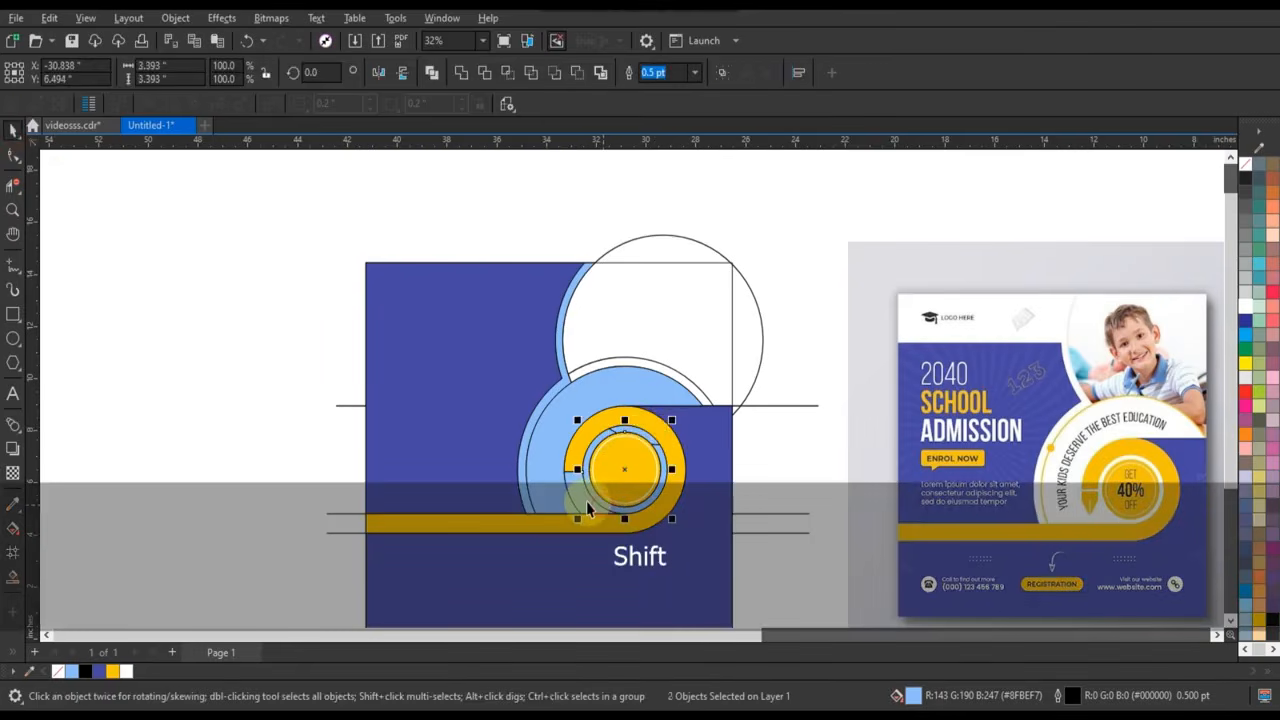
shift+click(557, 478)
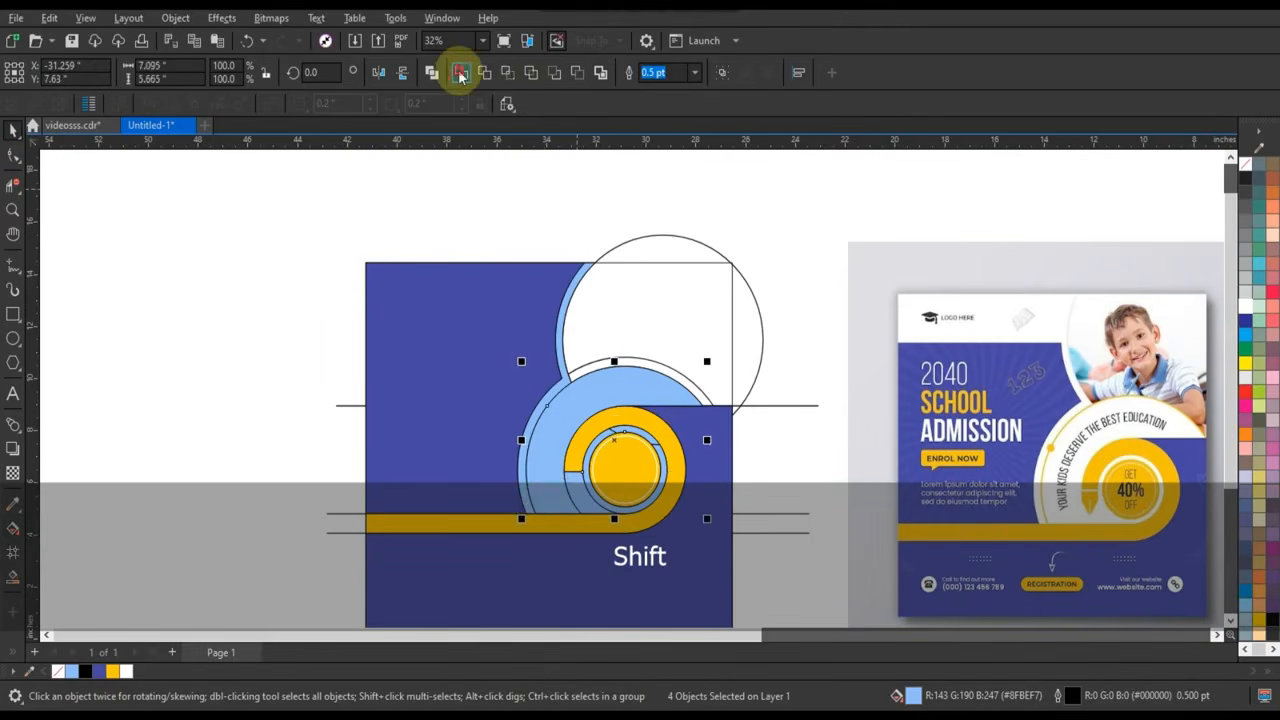
Step: Fill the welded swirl background shape with light grey (C:0 M:0 Y:0 K:20)
click(1245, 292)
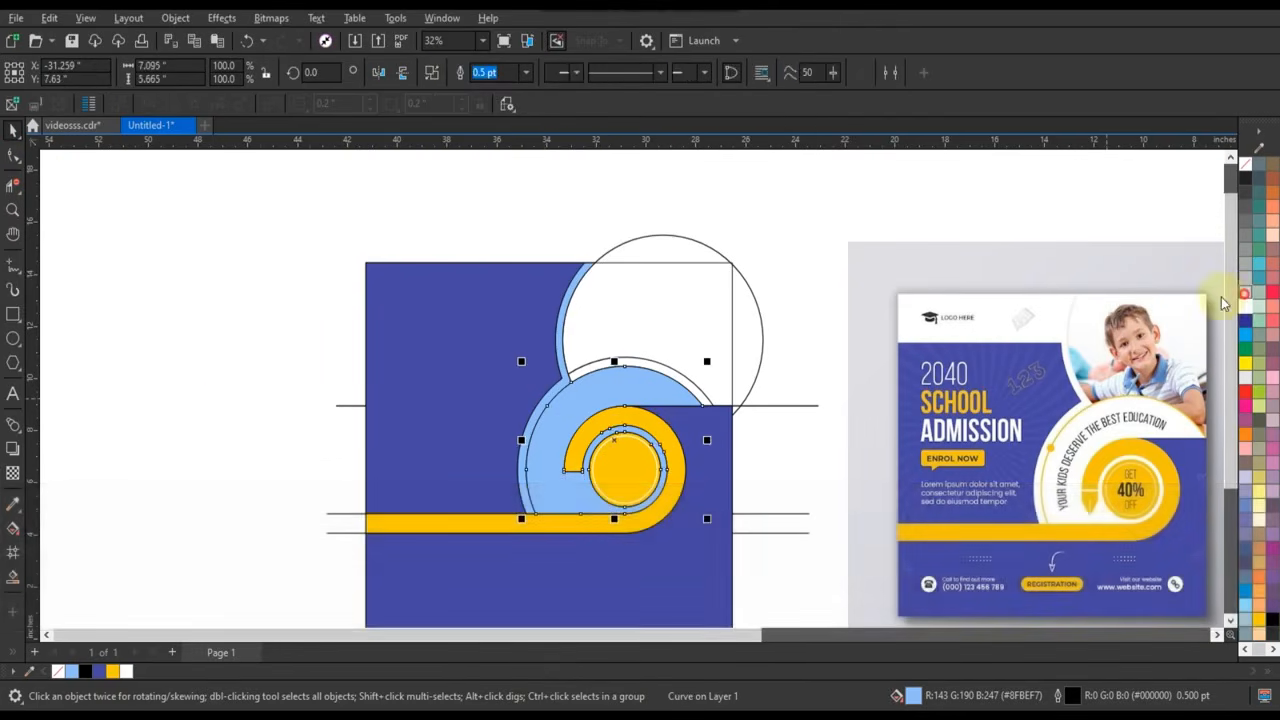
click(787, 253)
scroll(372, 295, down, 1)
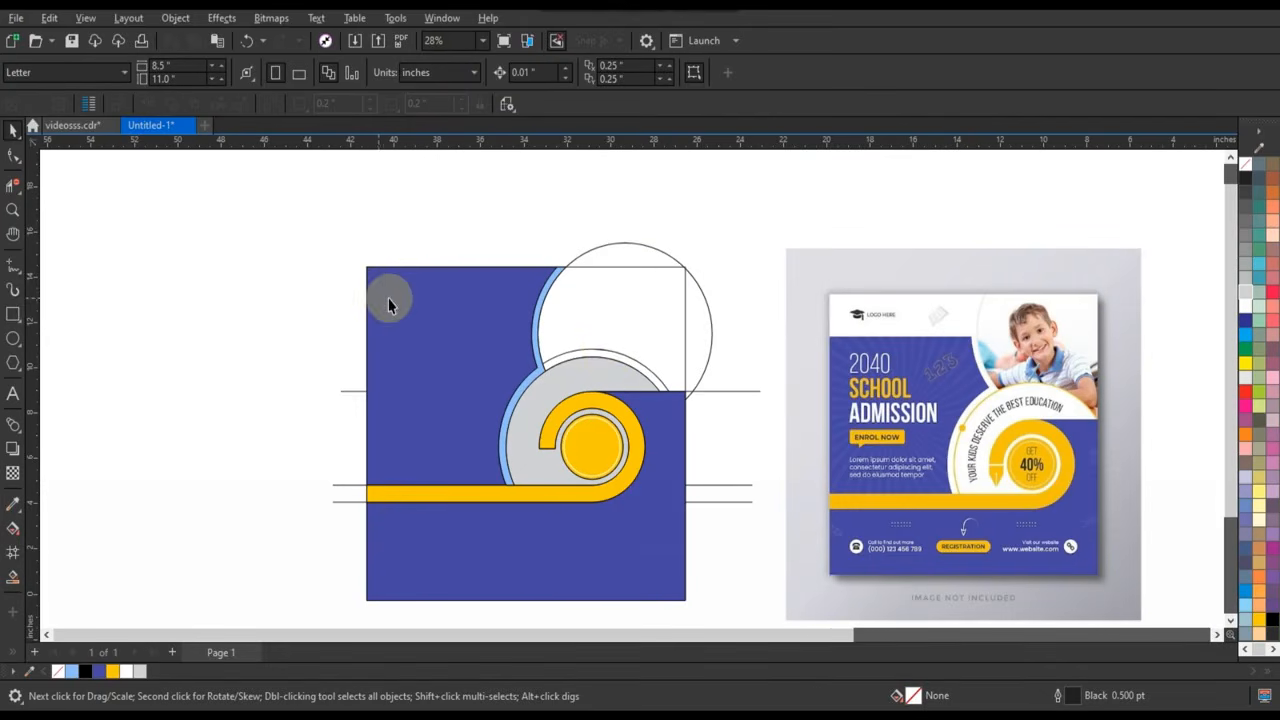
Step: Delete the outer arc outline around the swirl background and create a Smart Fill shape from the frame's upper-right region
click(608, 356)
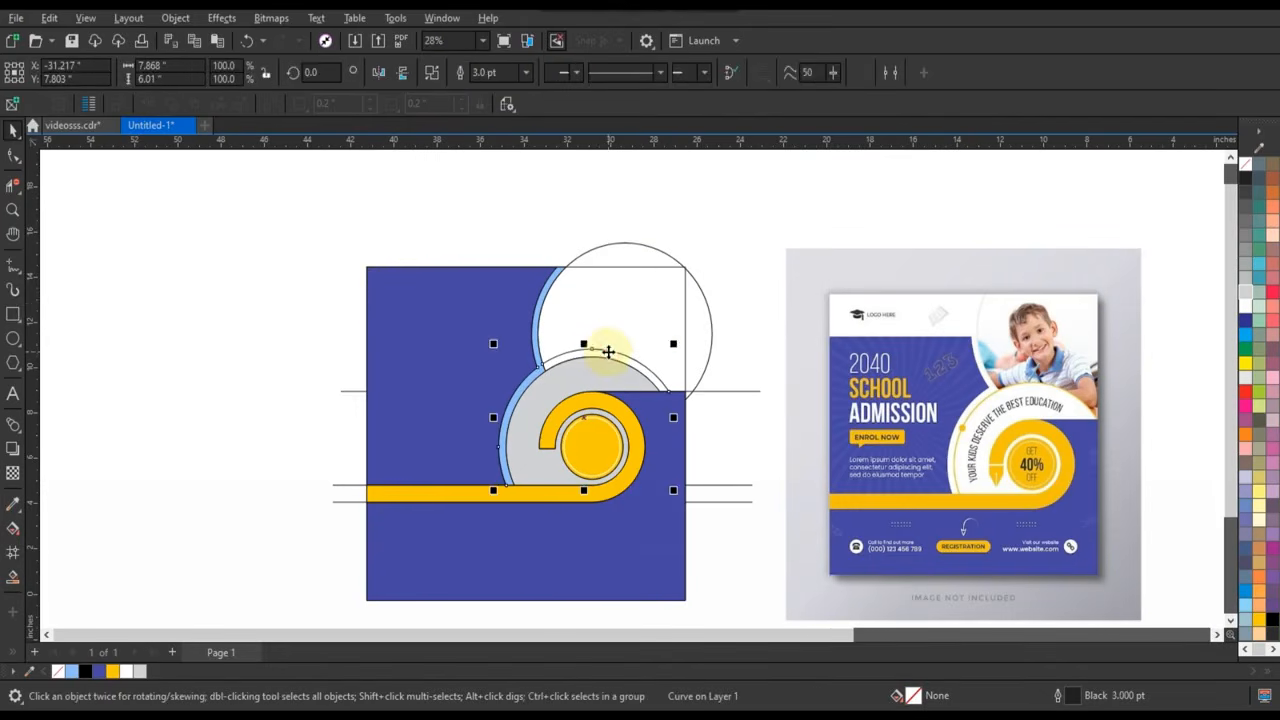
key(Delete)
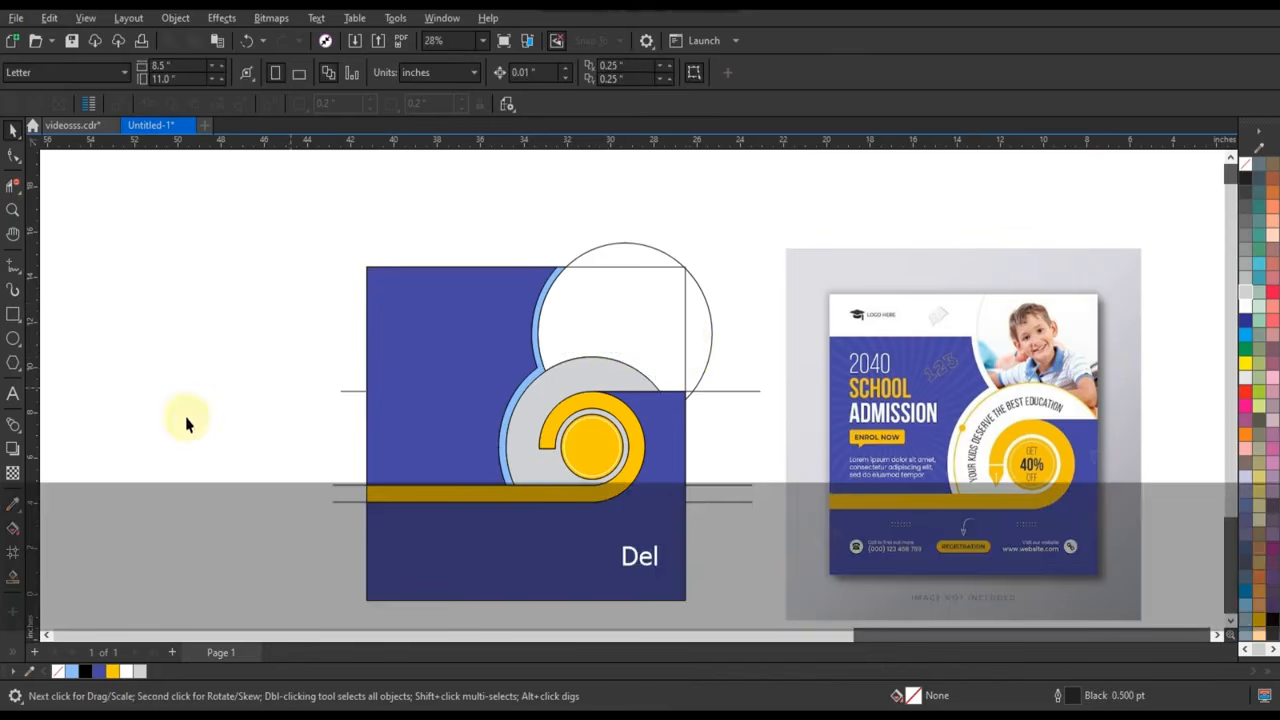
click(13, 528)
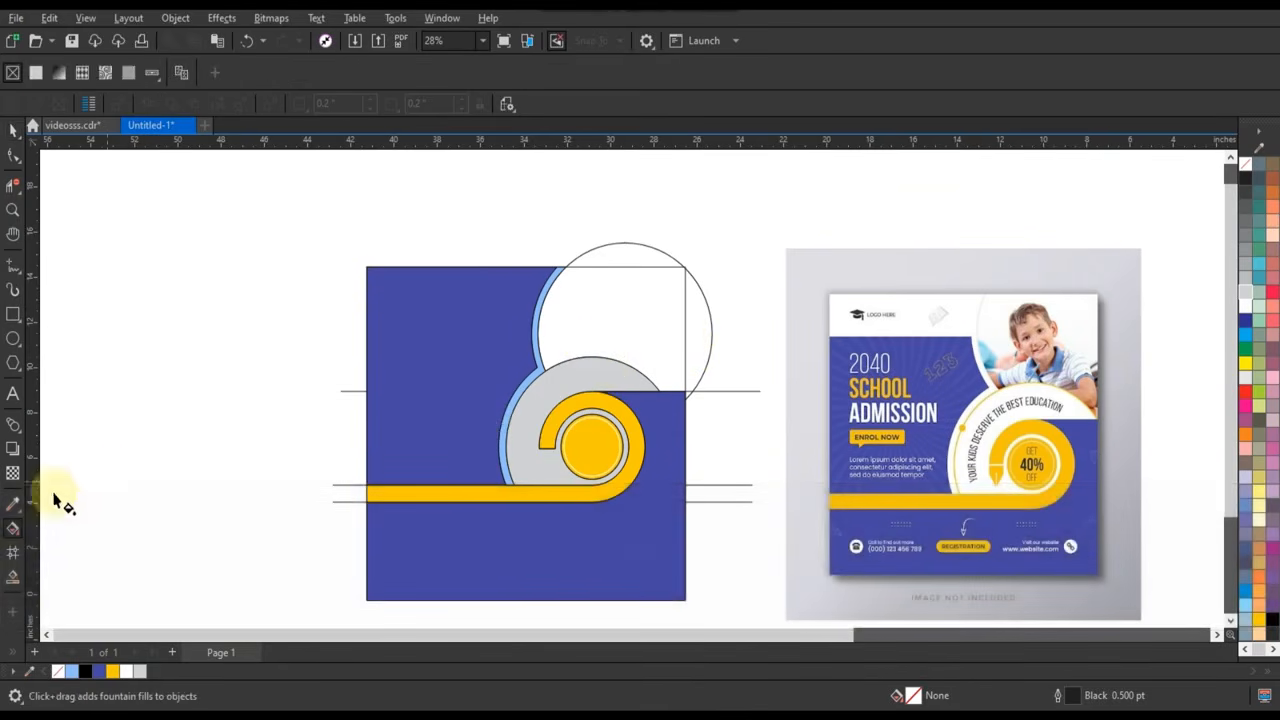
click(13, 577)
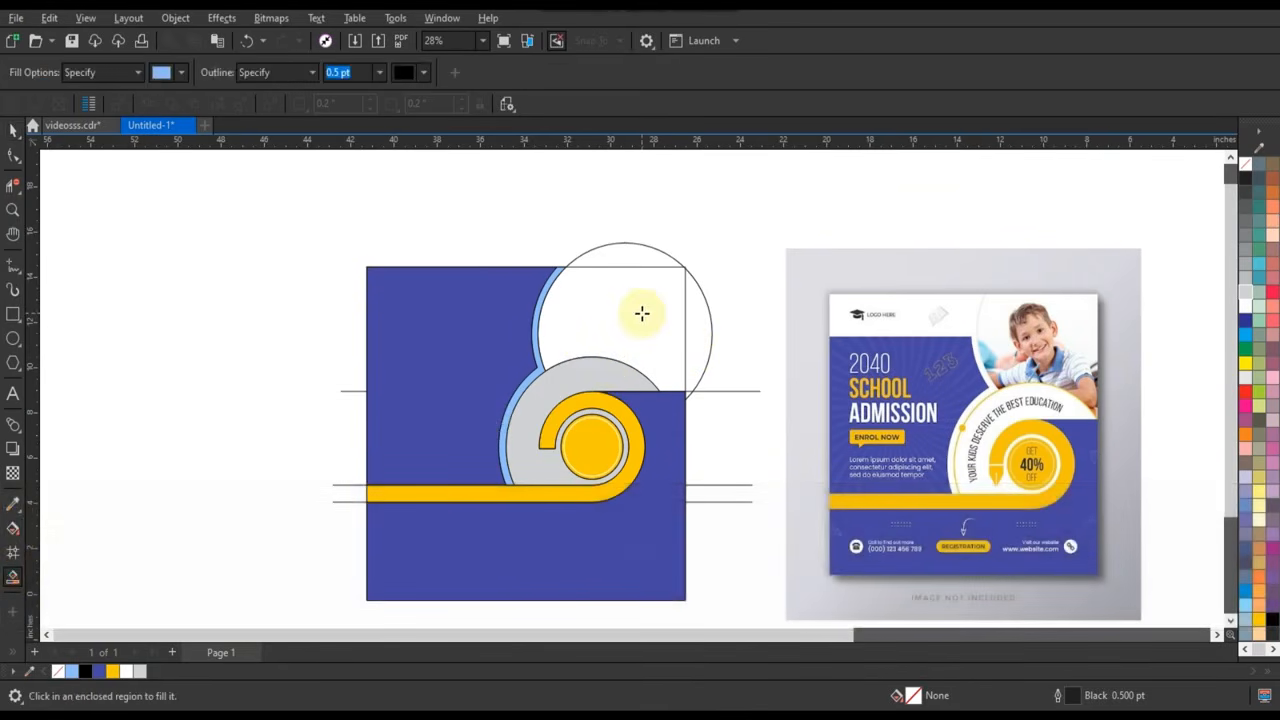
click(631, 318)
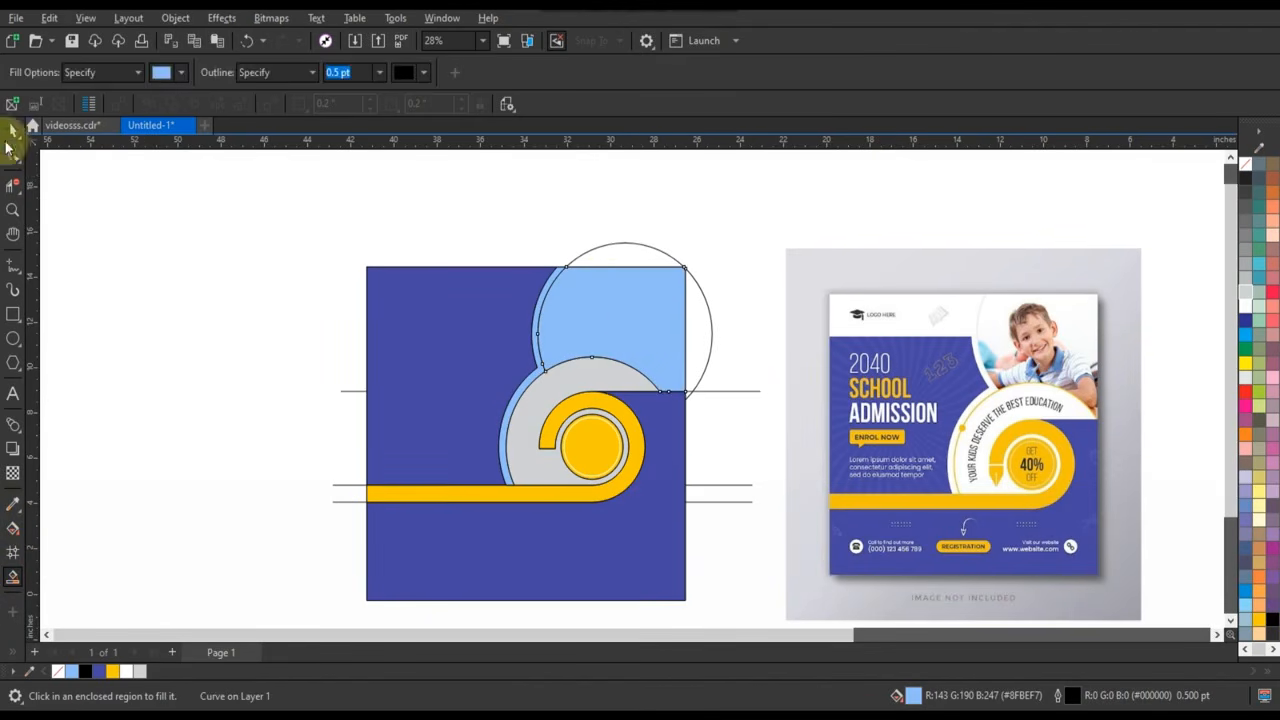
Step: Delete the large circle outline extending beyond the frame's upper-right corner
click(12, 132)
click(611, 243)
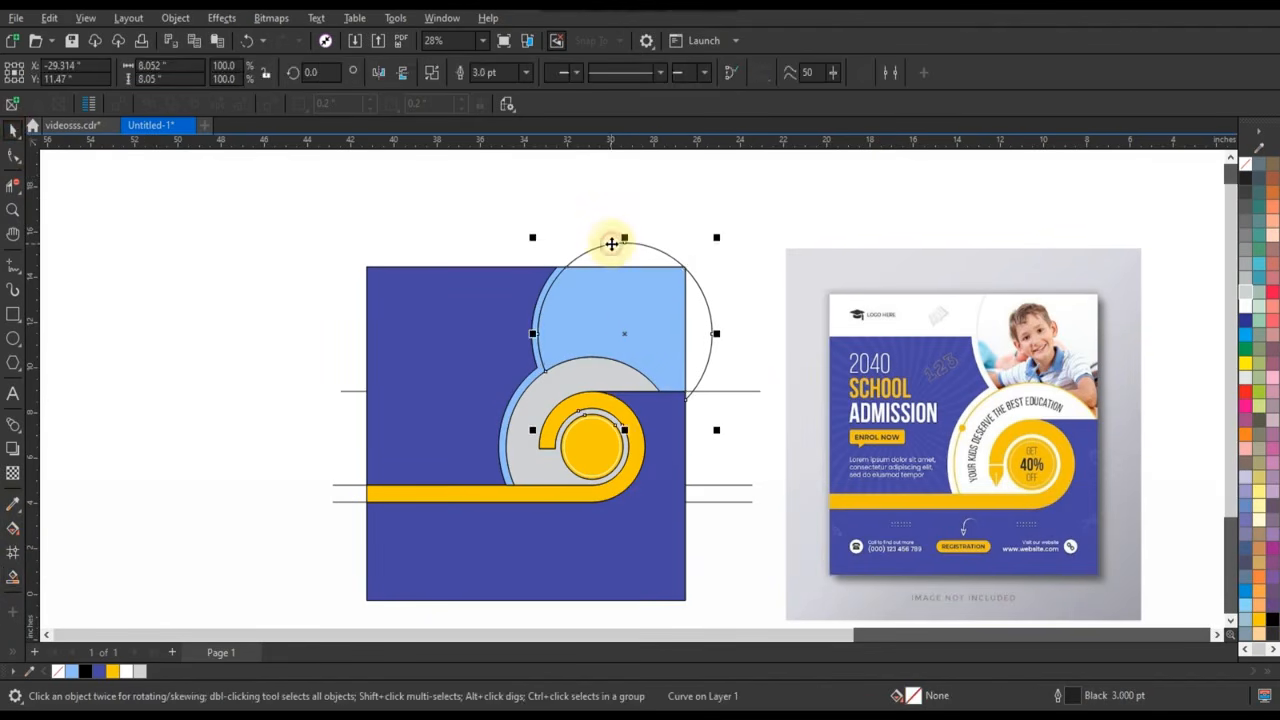
key(Delete)
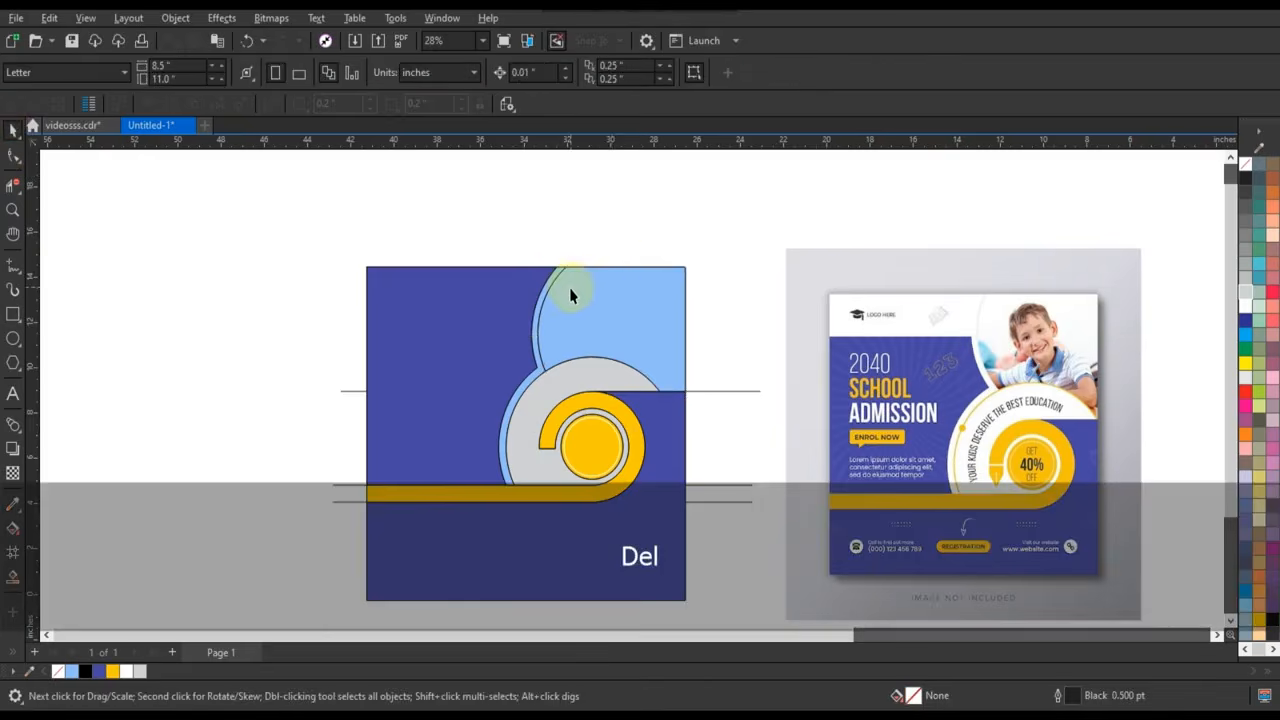
Step: Fill the narrow curved border band and the welded swirl background shape with white
click(543, 293)
click(1245, 307)
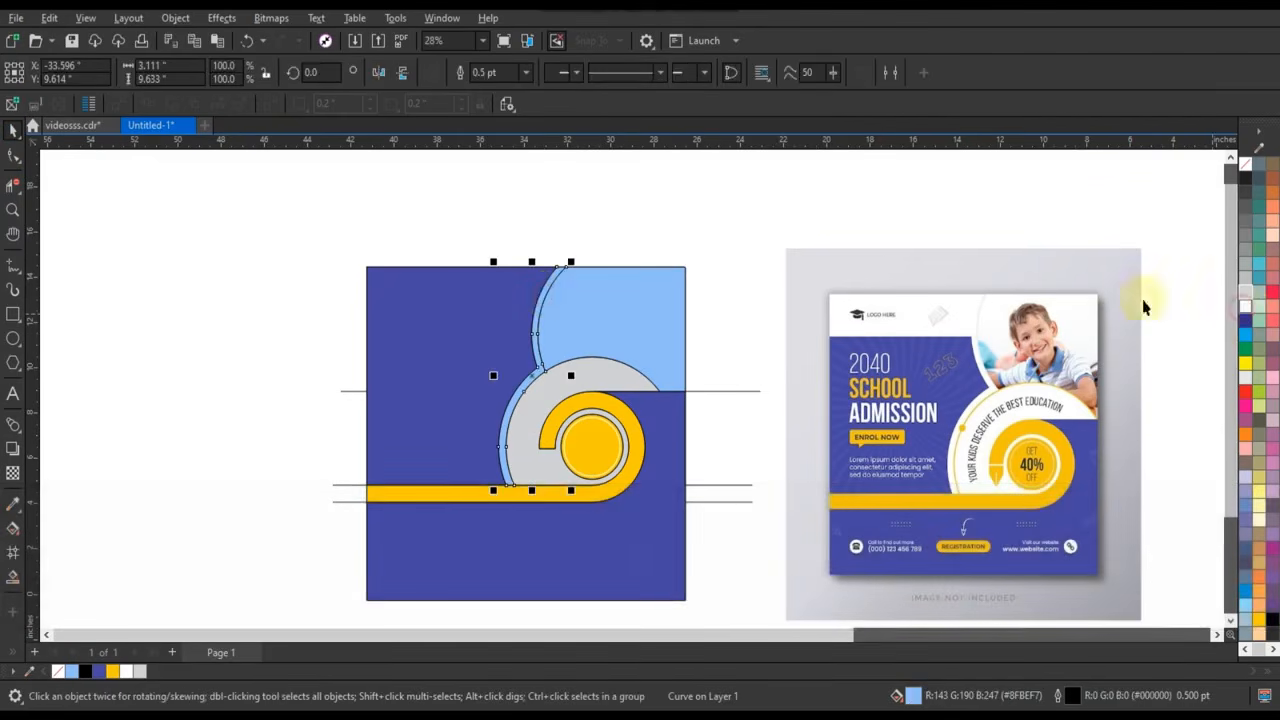
click(682, 210)
click(558, 387)
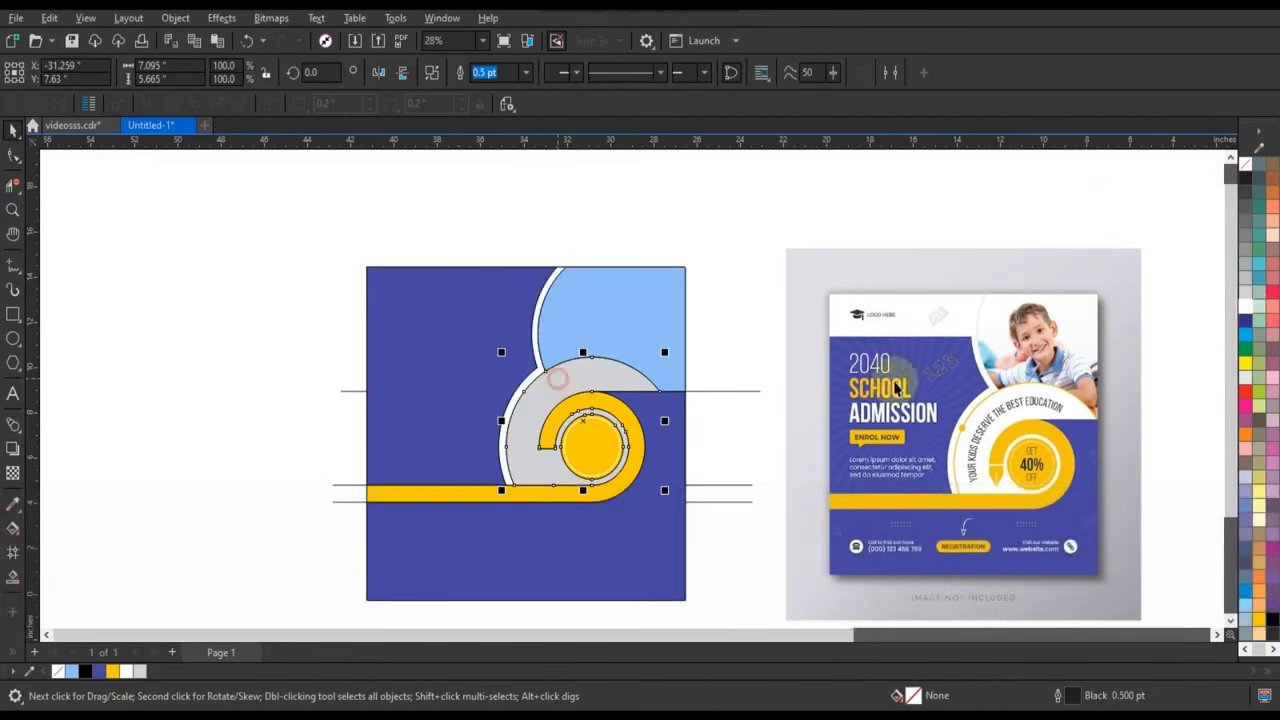
click(1245, 307)
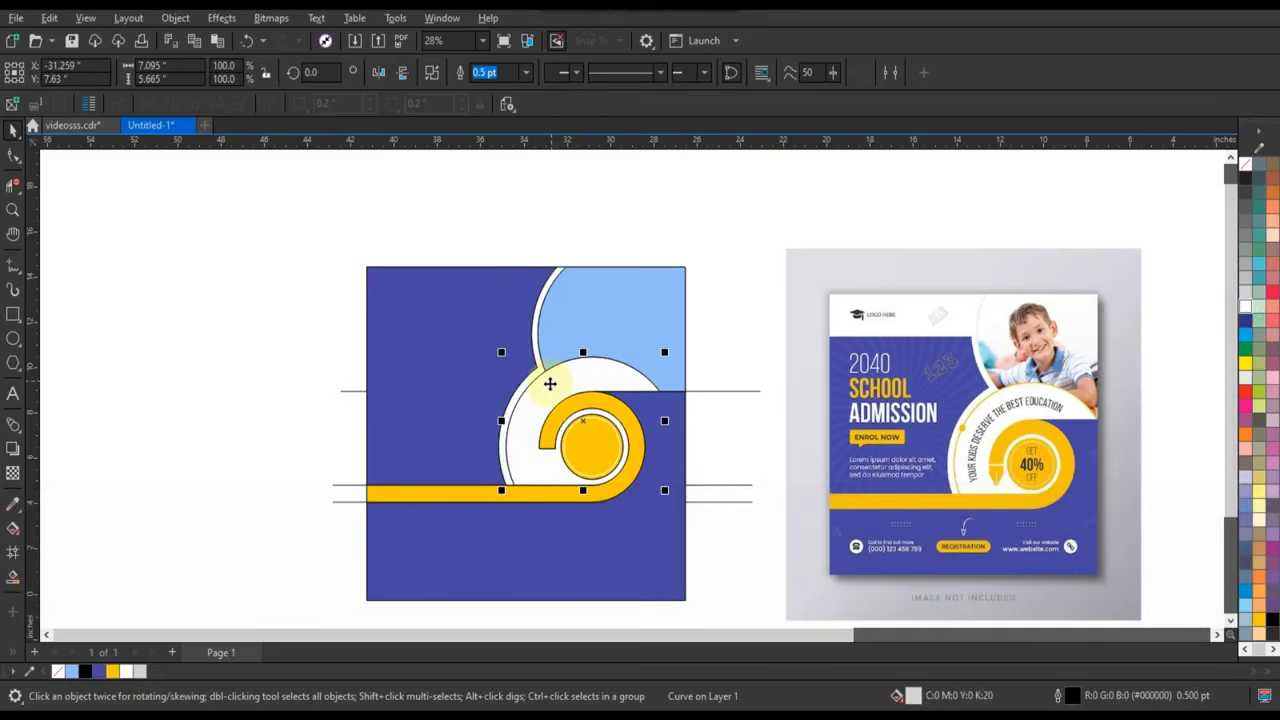
click(752, 368)
click(507, 428)
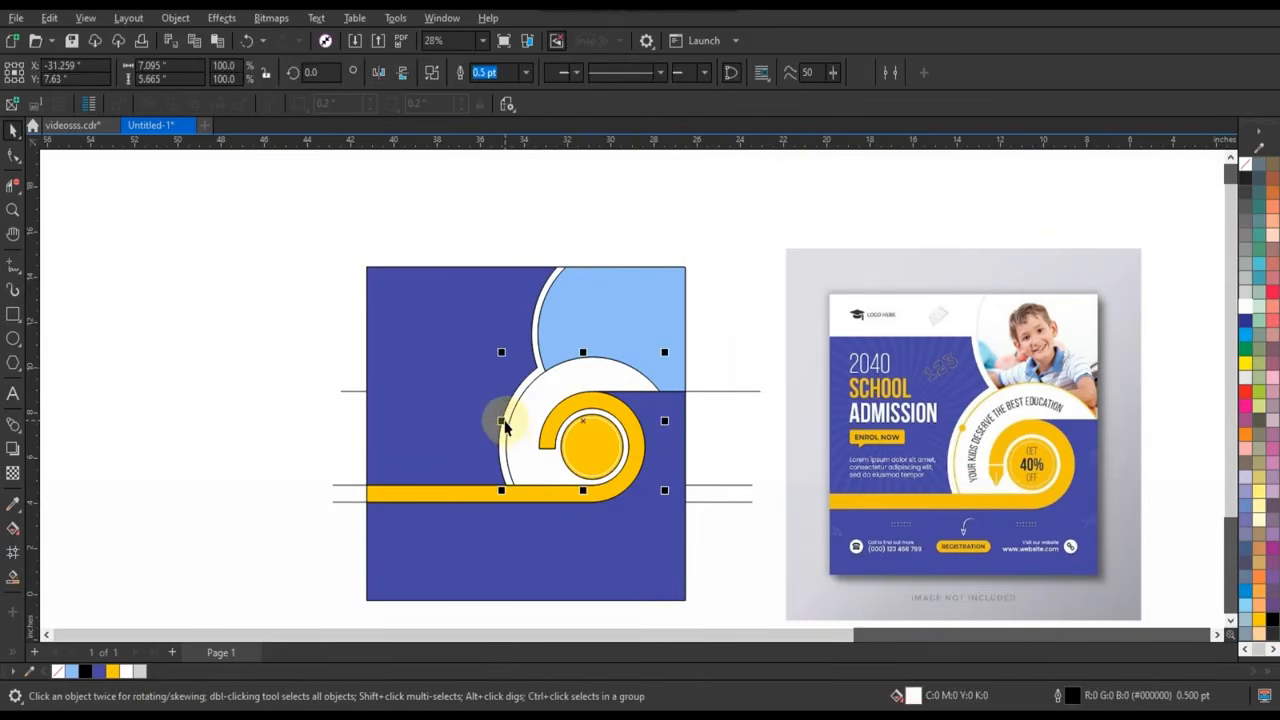
key(shift+F2)
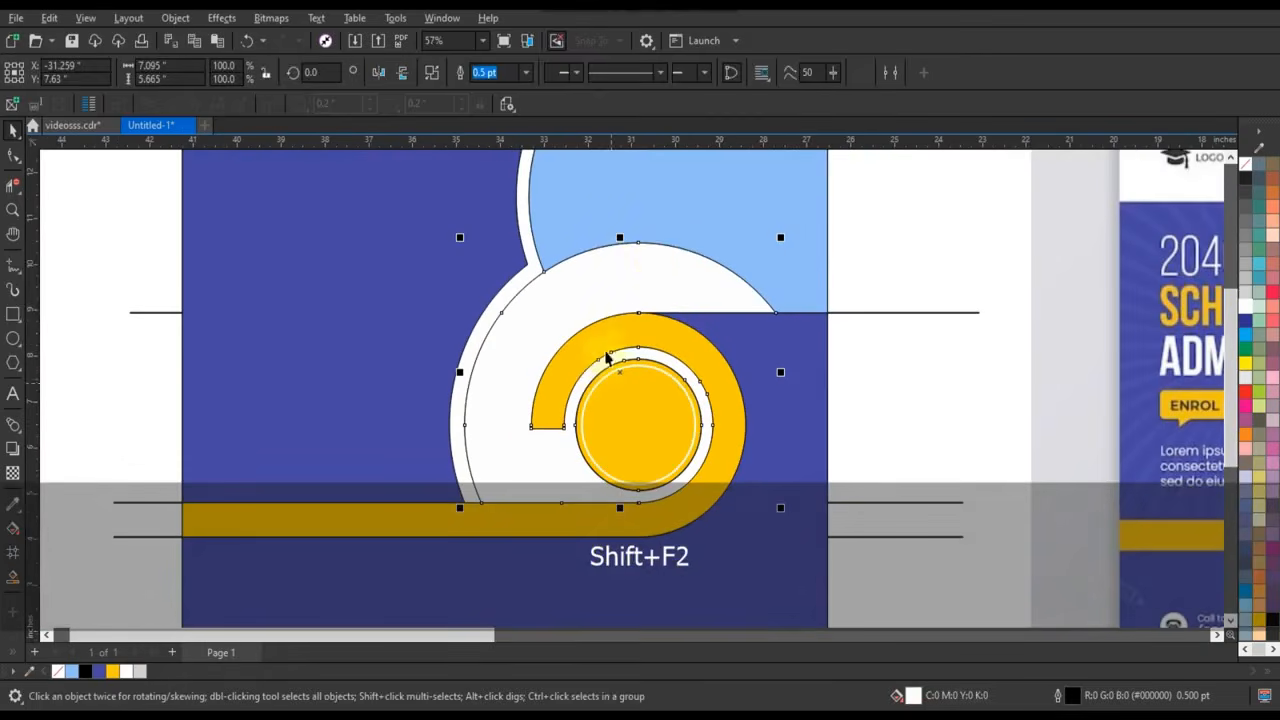
click(926, 284)
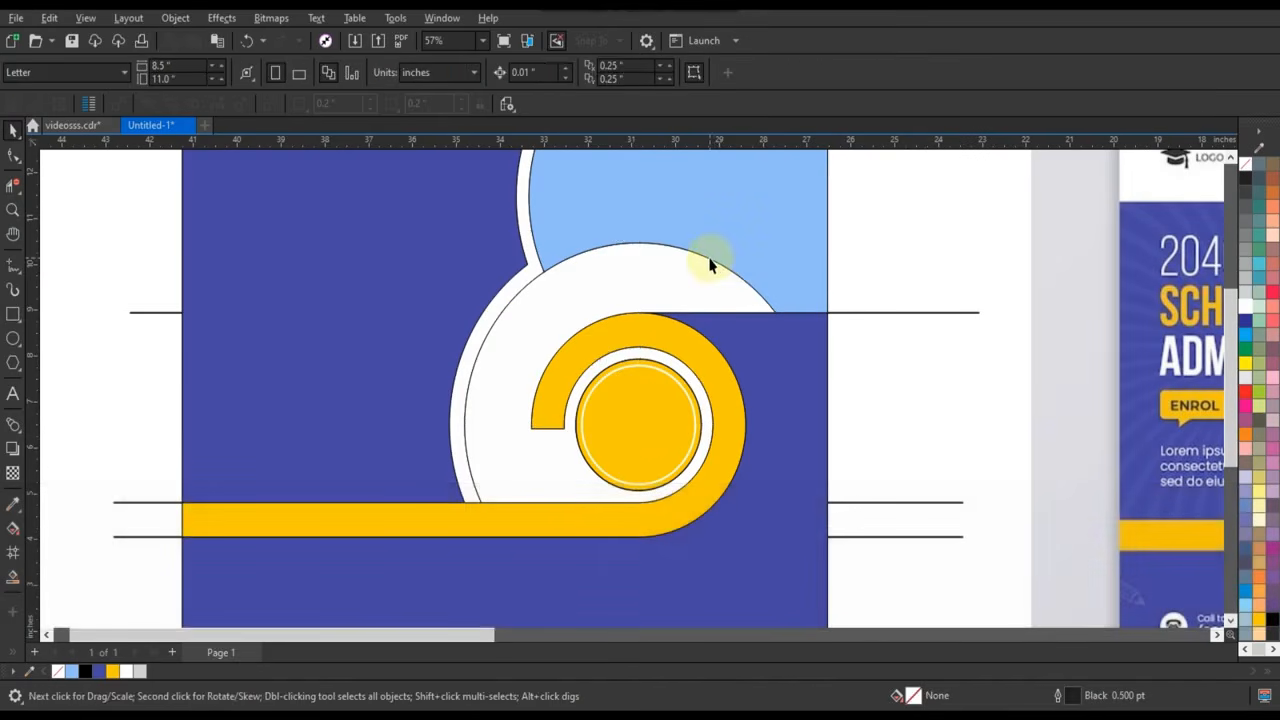
drag(710, 258, 724, 252)
key(ctrl+z)
click(494, 312)
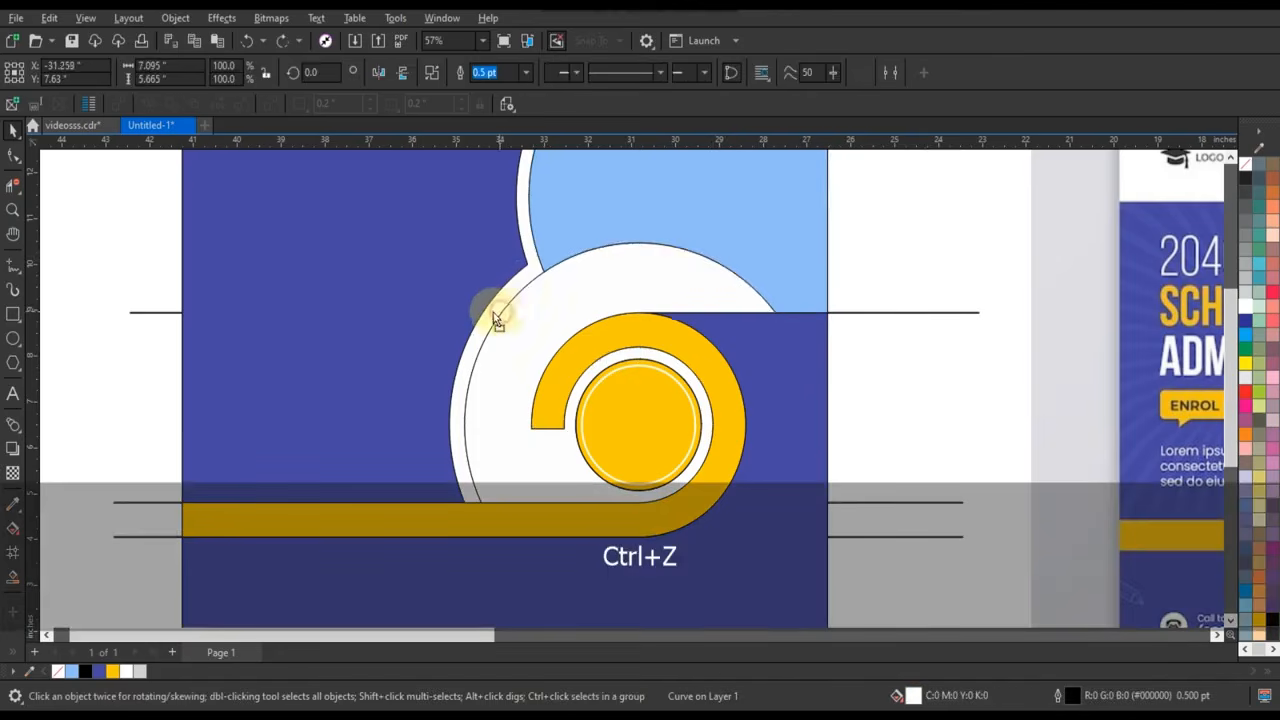
drag(494, 312, 487, 311)
key(ctrl+z)
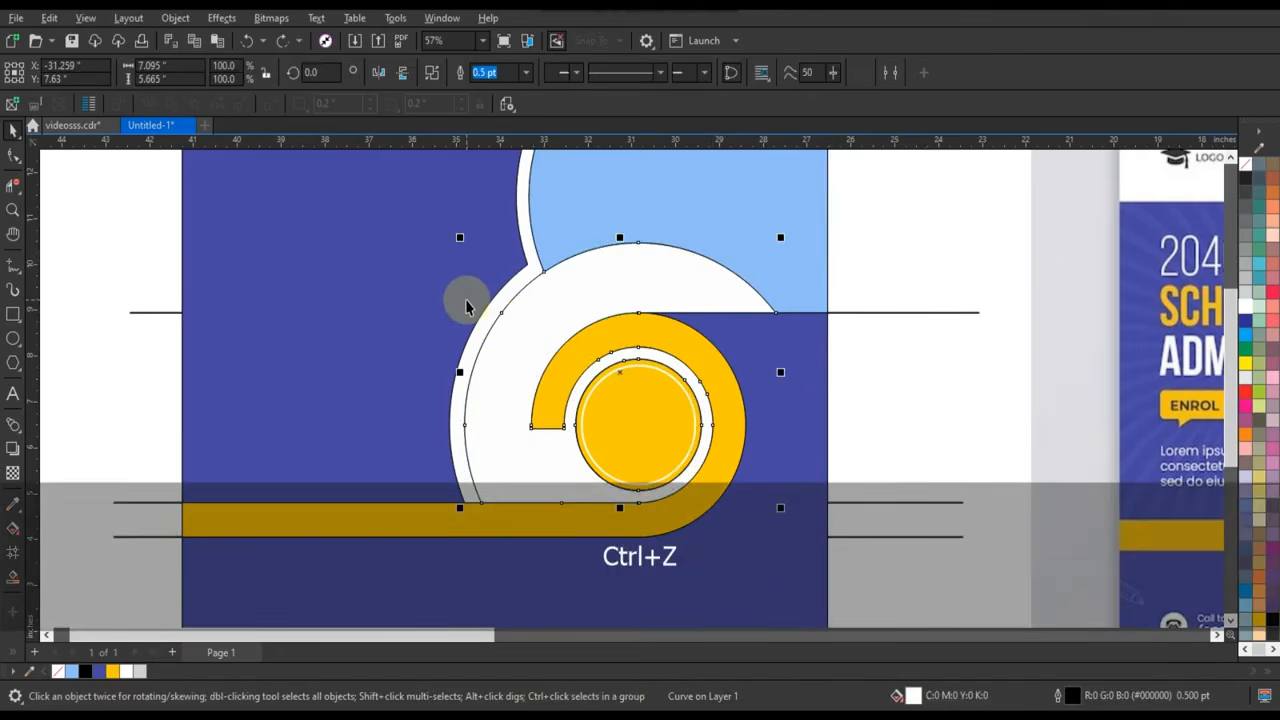
Step: Give the white swirl background shape a 3.0 pt yellow outline (C:0 M:20 Y:100 K:0)
scroll(465, 307, down, 2)
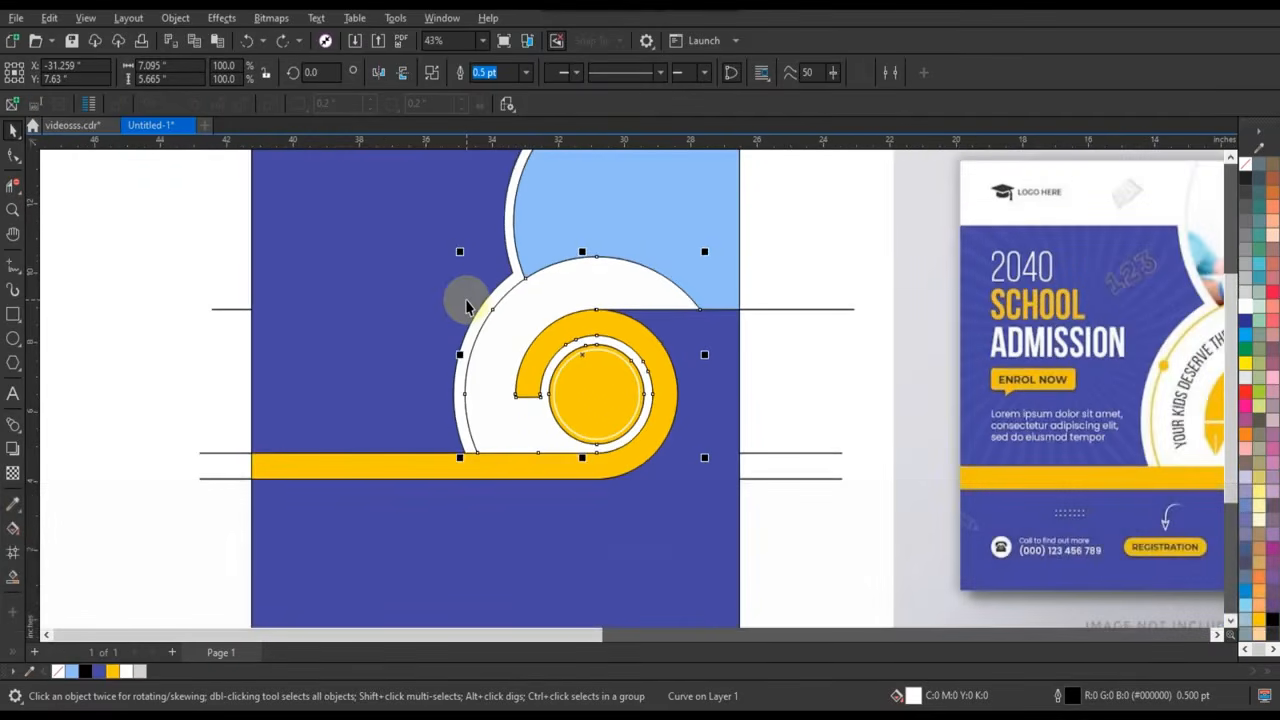
key(ctrl)
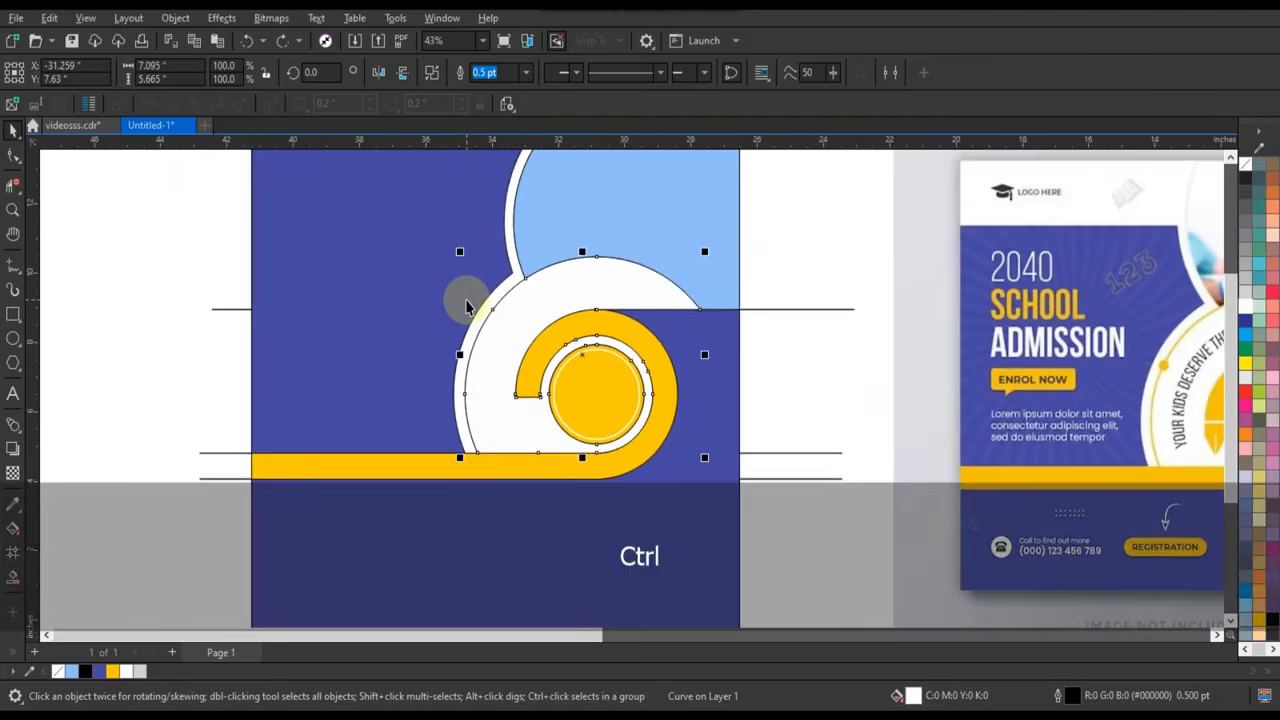
click(525, 72)
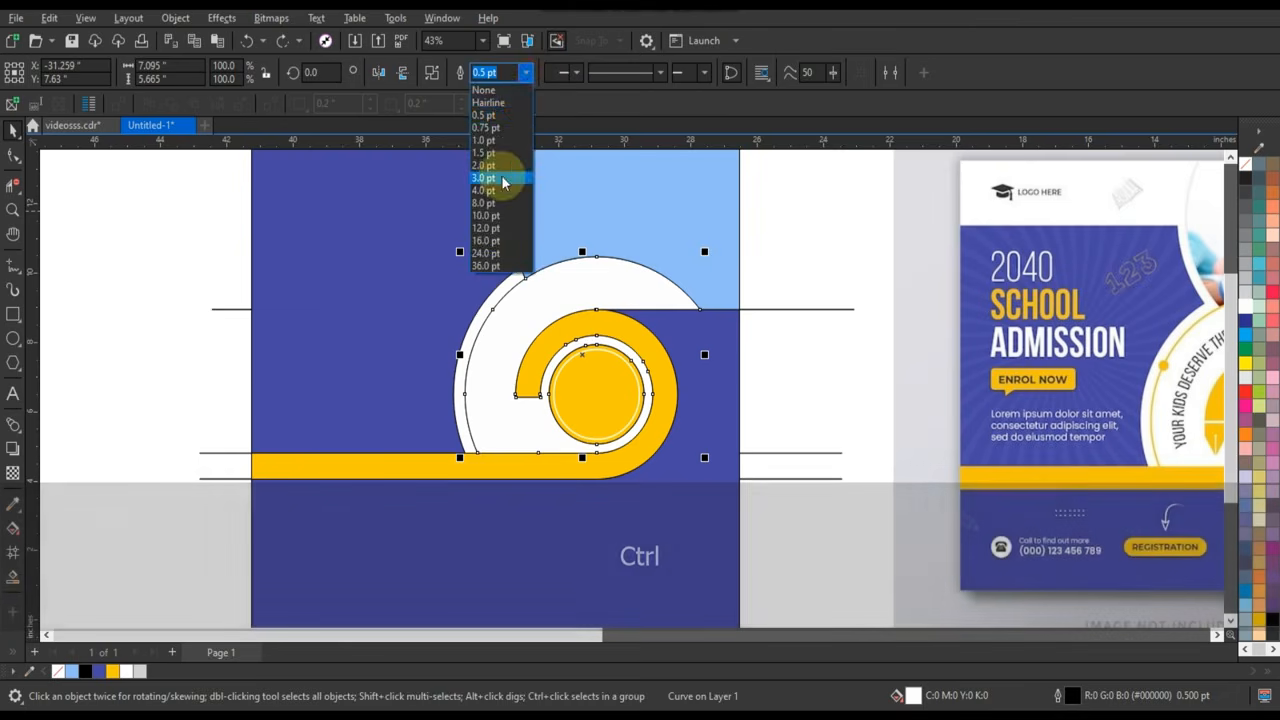
click(488, 177)
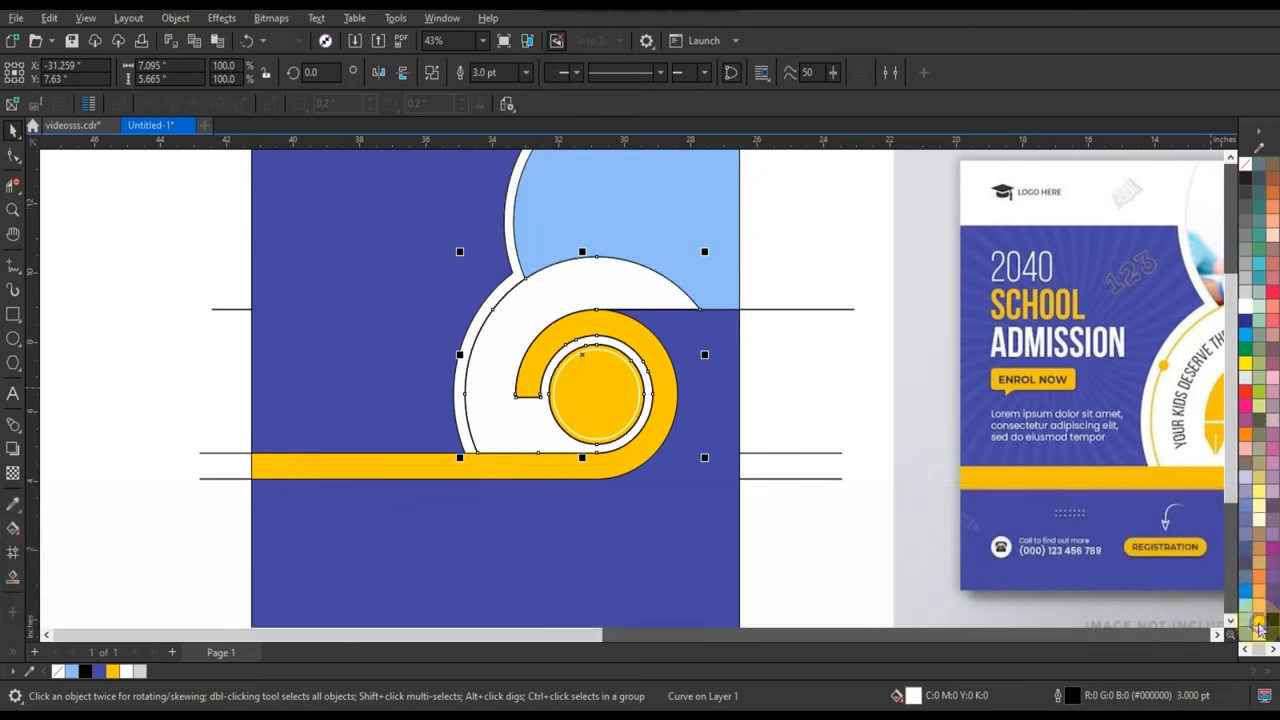
right_click(1259, 626)
click(1160, 394)
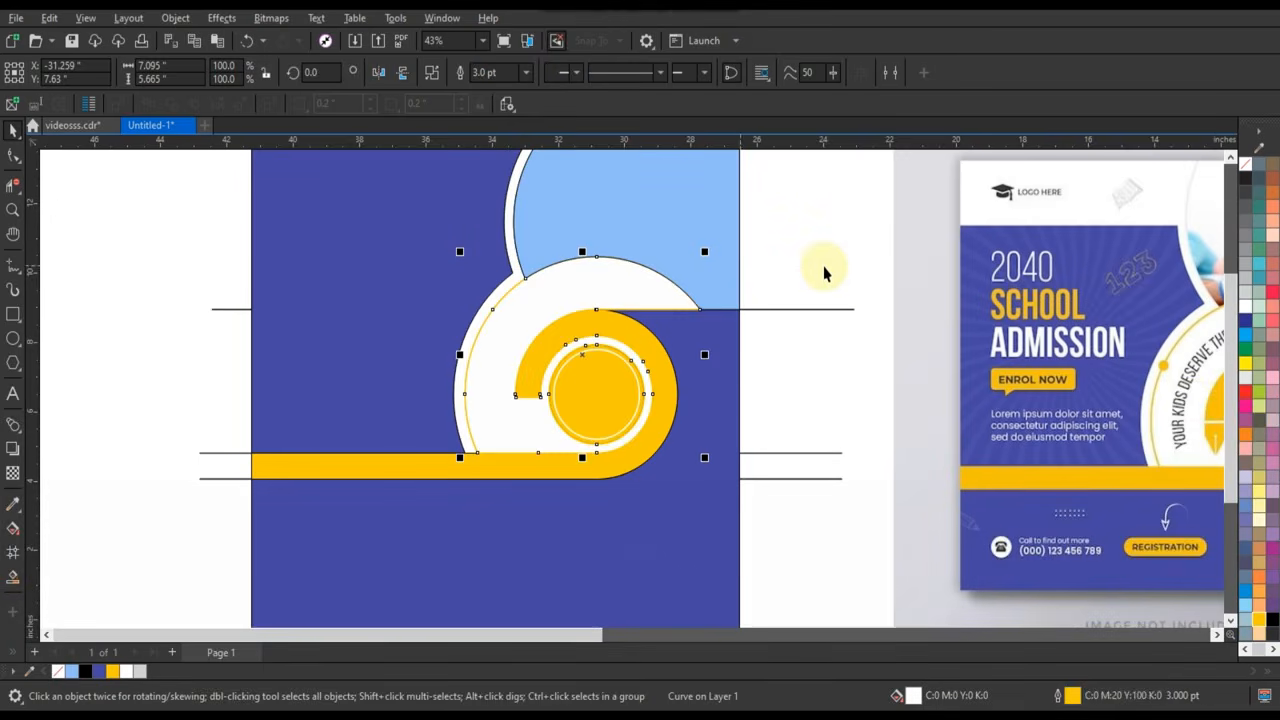
Step: Weld the white swirl background shape and the narrow curved border band into one shape
key(ctrl)
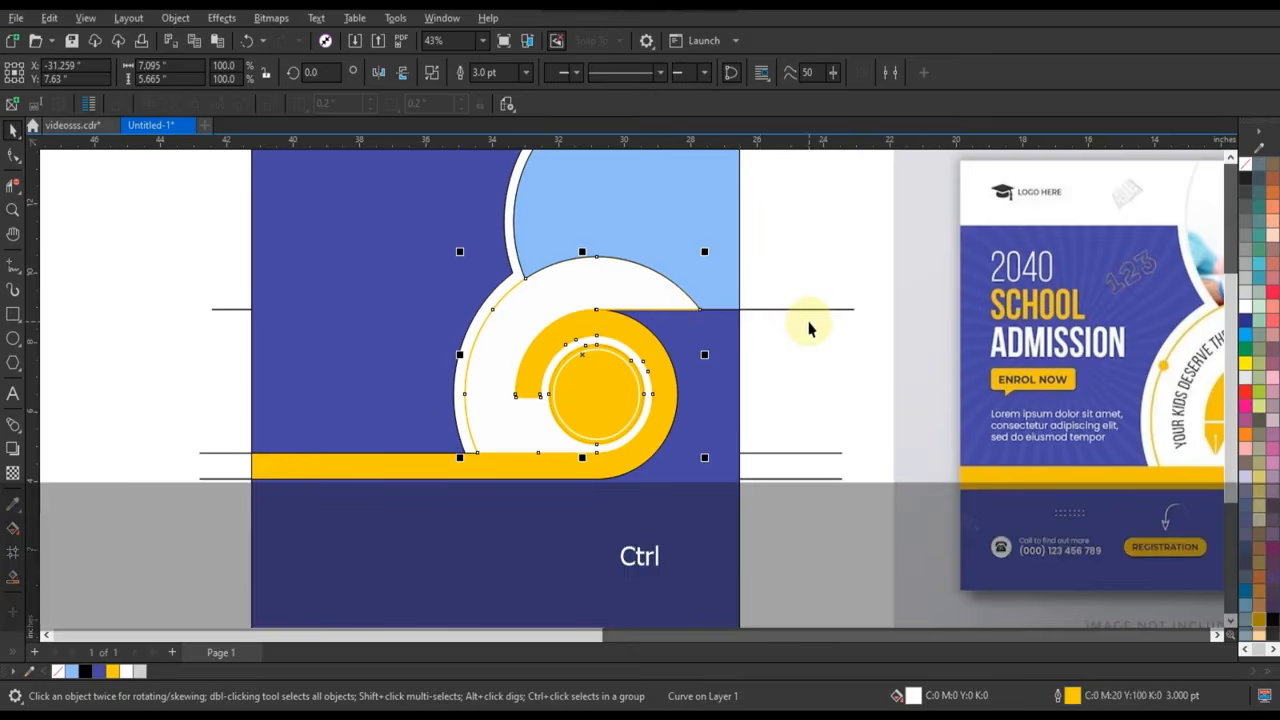
key(Delete)
key(ctrl+z)
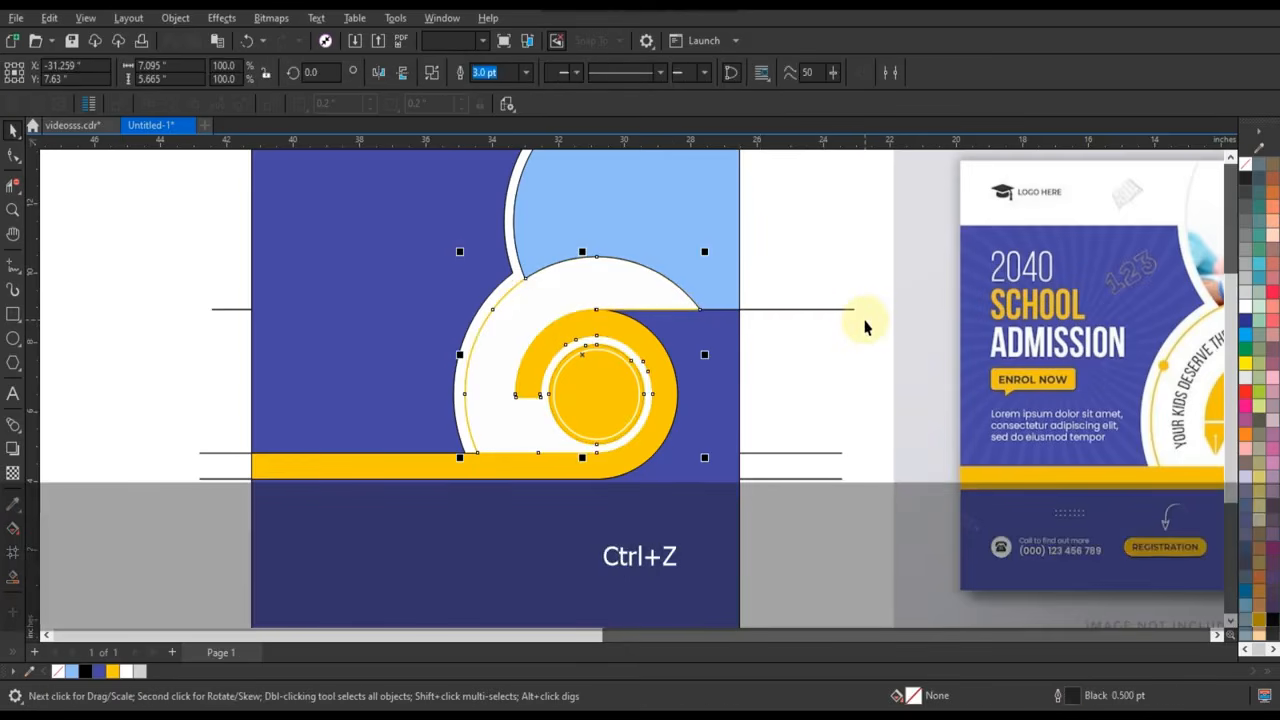
shift+click(516, 280)
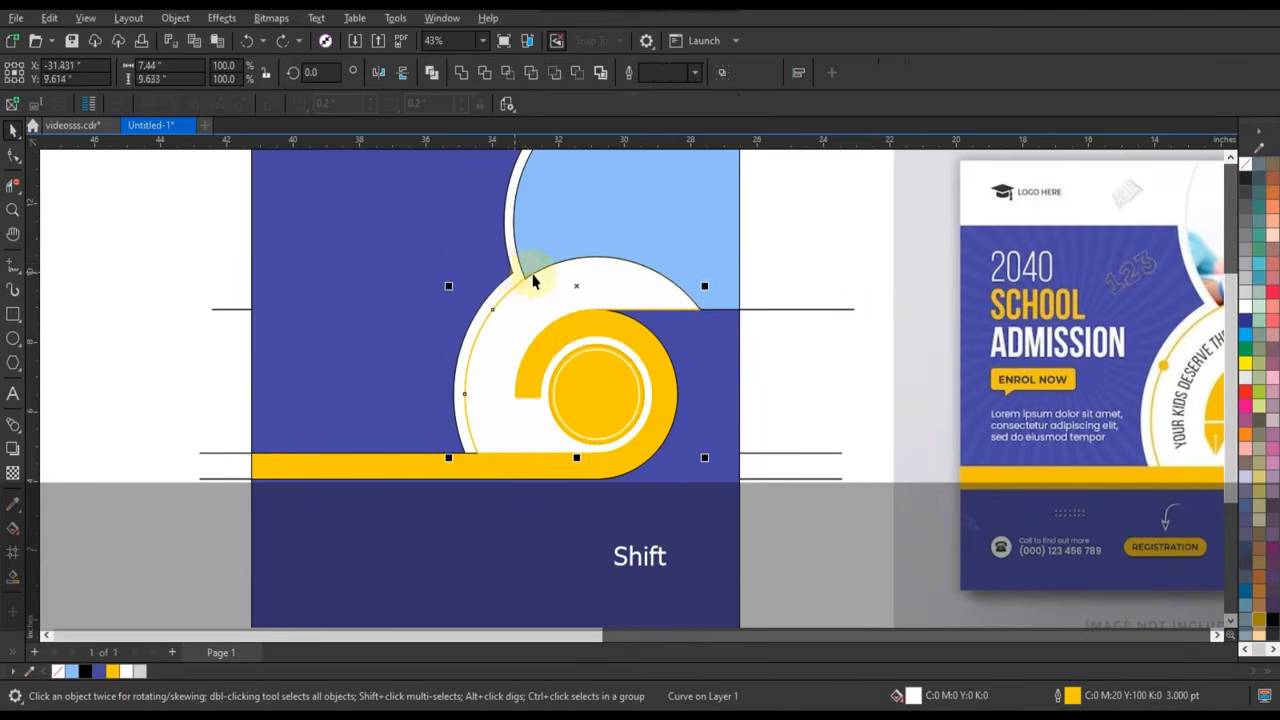
click(462, 72)
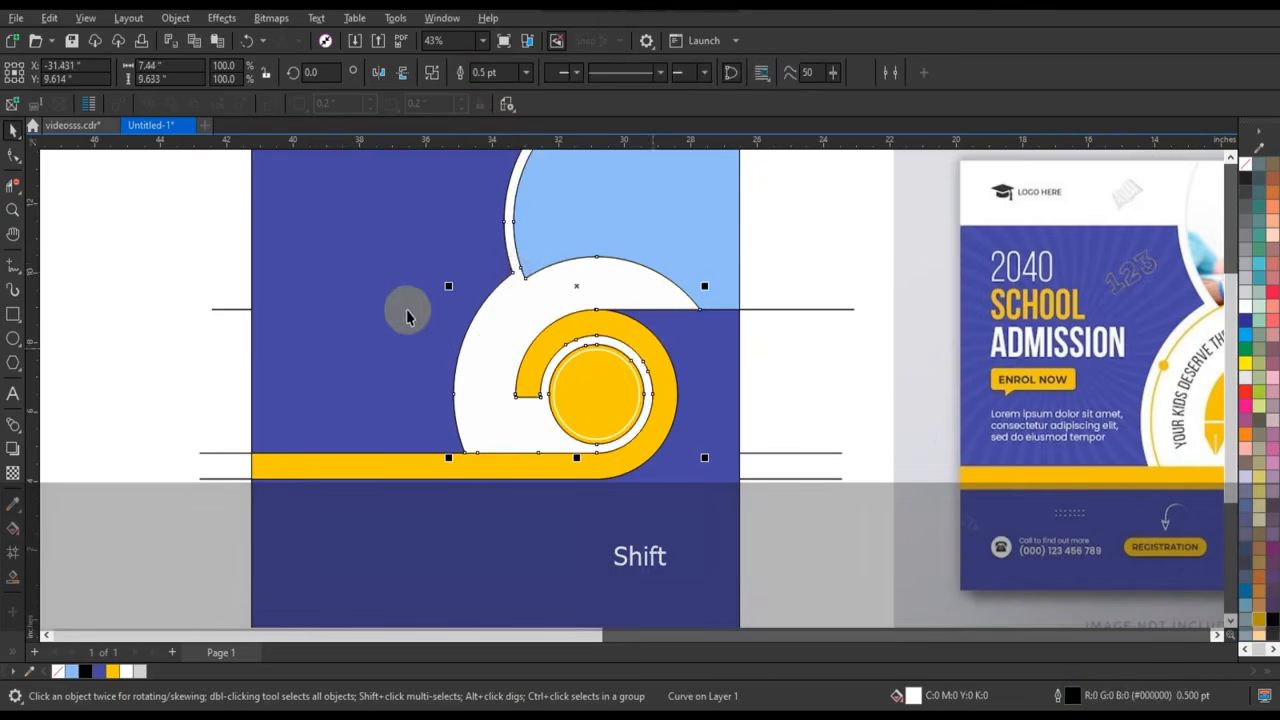
Step: Delete the three horizontal construction lines extending beyond the flyer frame
scroll(409, 306, down, 2)
click(680, 275)
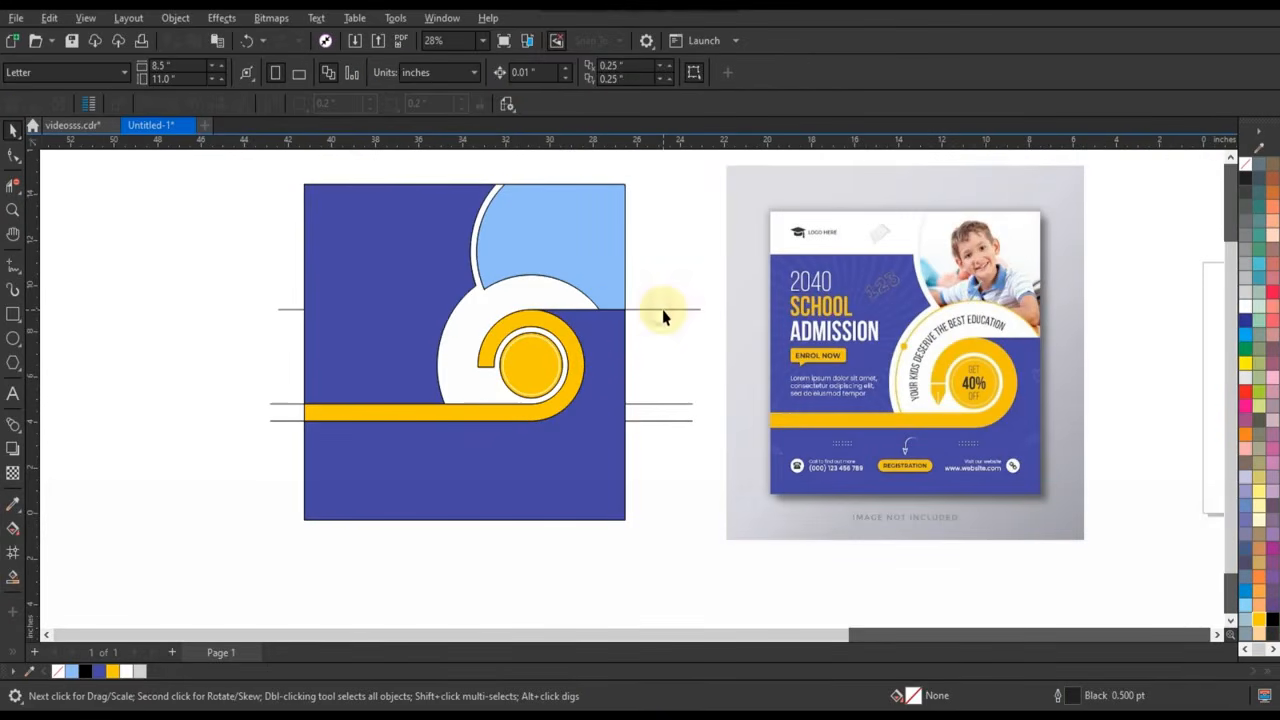
click(663, 310)
key(Delete)
click(666, 405)
key(Delete)
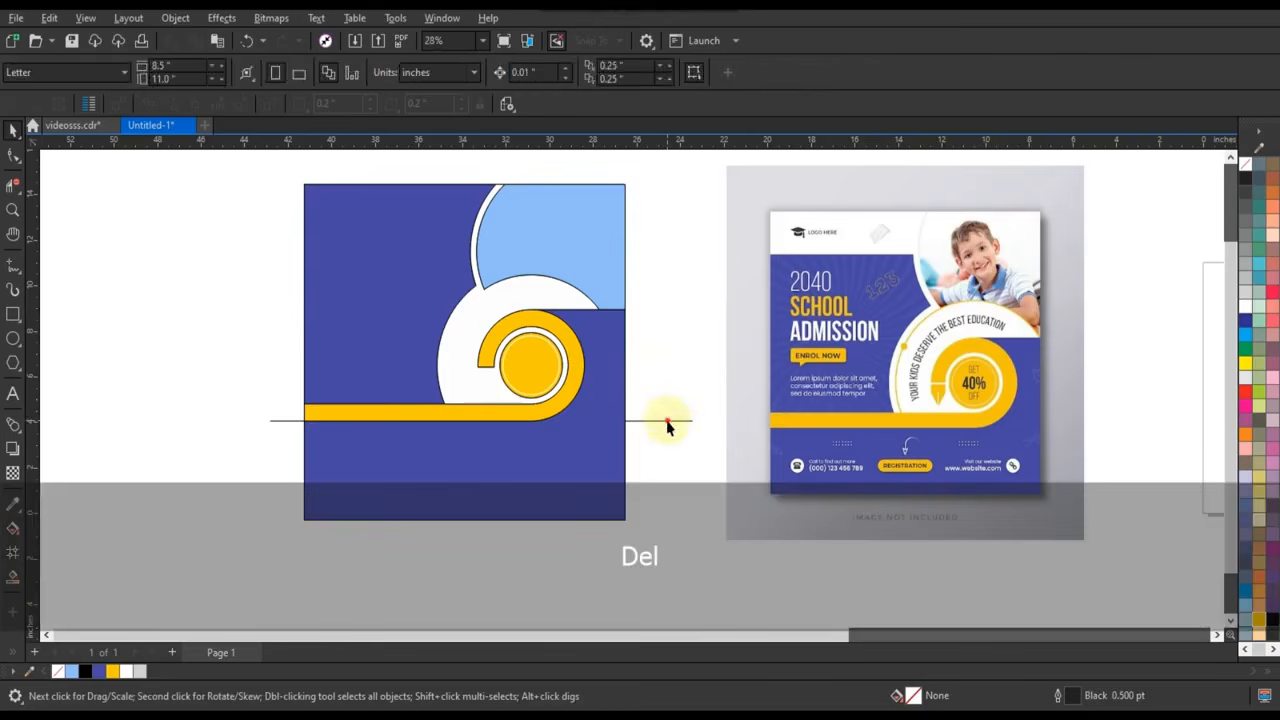
click(662, 420)
key(Delete)
Step: Create a concentric 7.97 in copy of the badge's thin inner ring with a 4.0 pt yellow outline (C:0 M:20 Y:100 K:0)
click(541, 343)
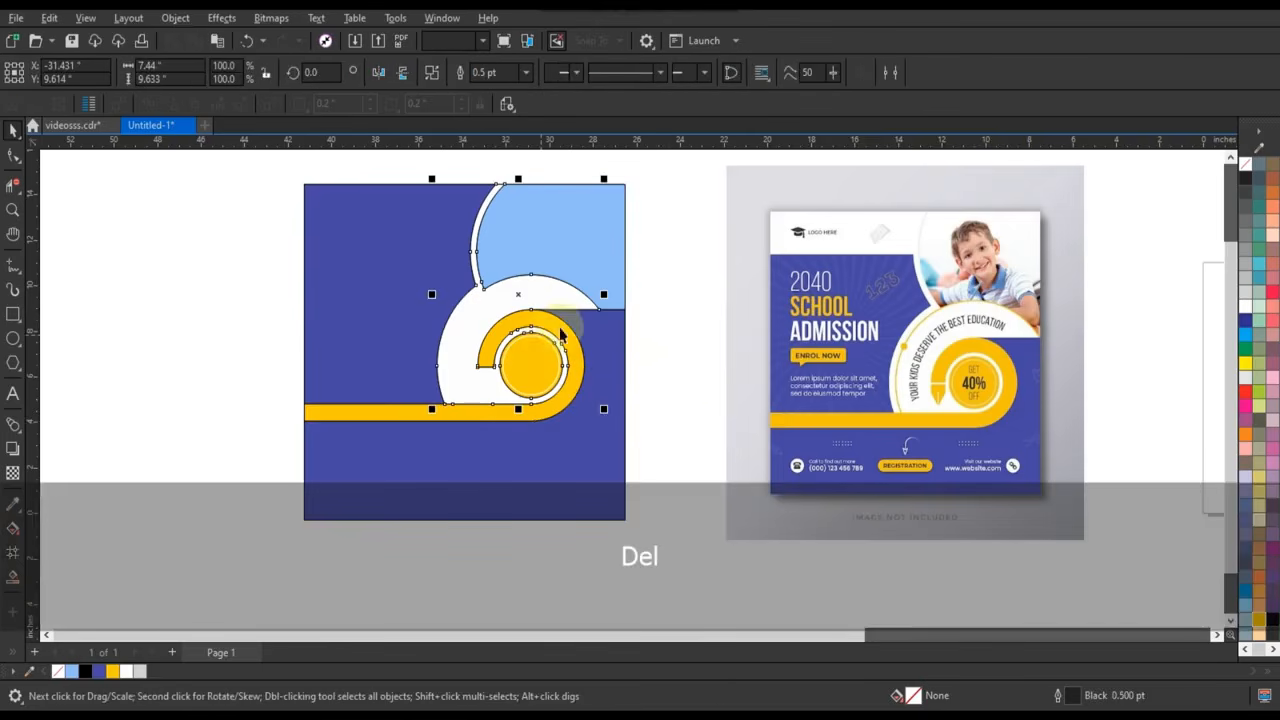
click(570, 370)
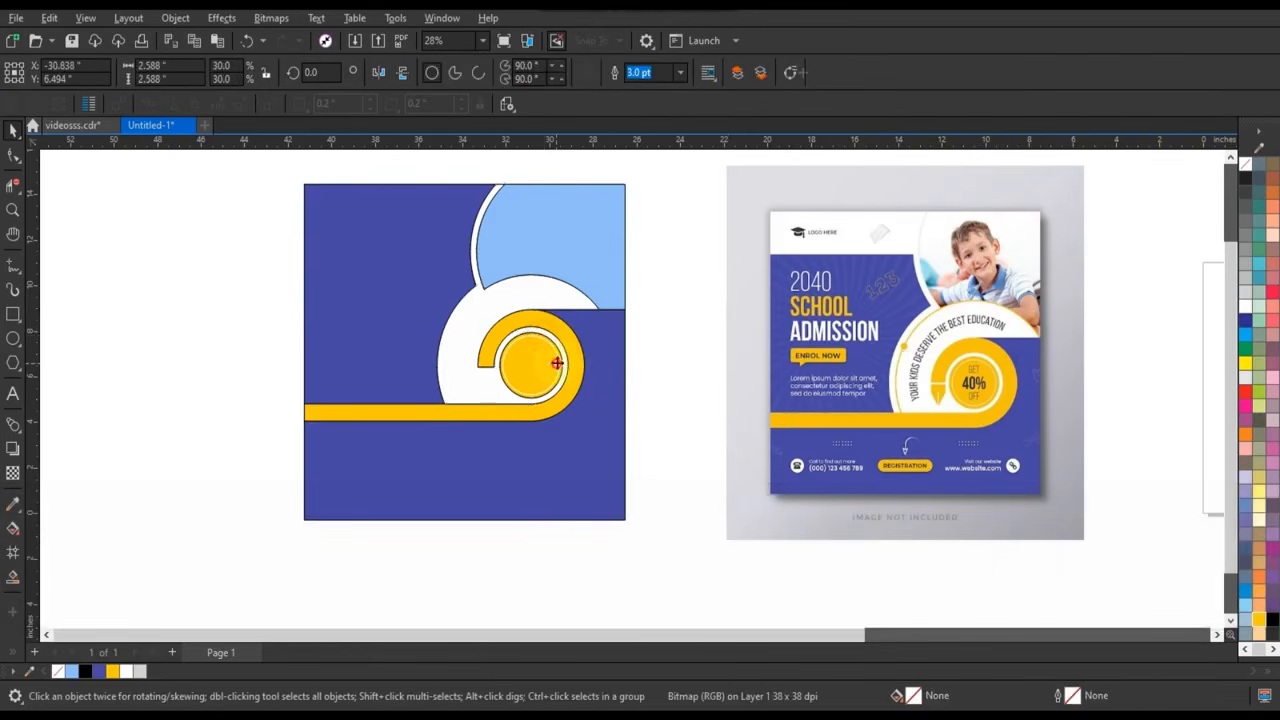
drag(594, 326, 658, 276)
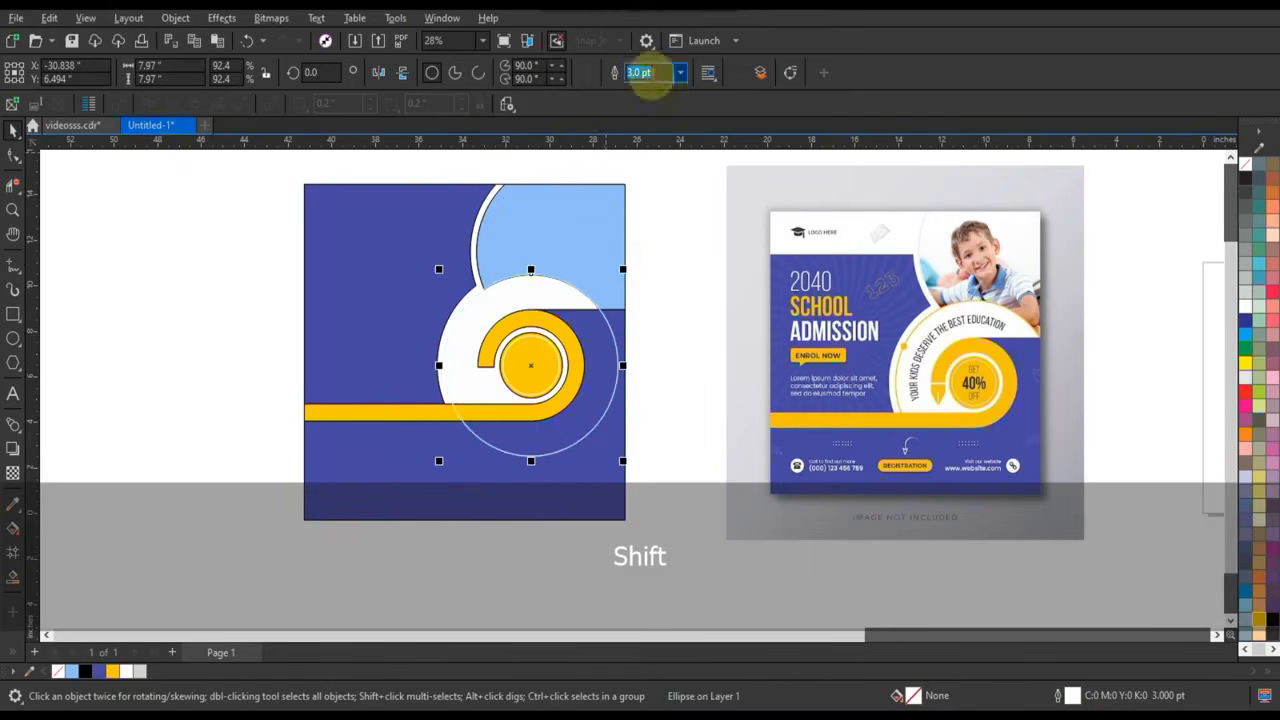
click(680, 72)
click(652, 191)
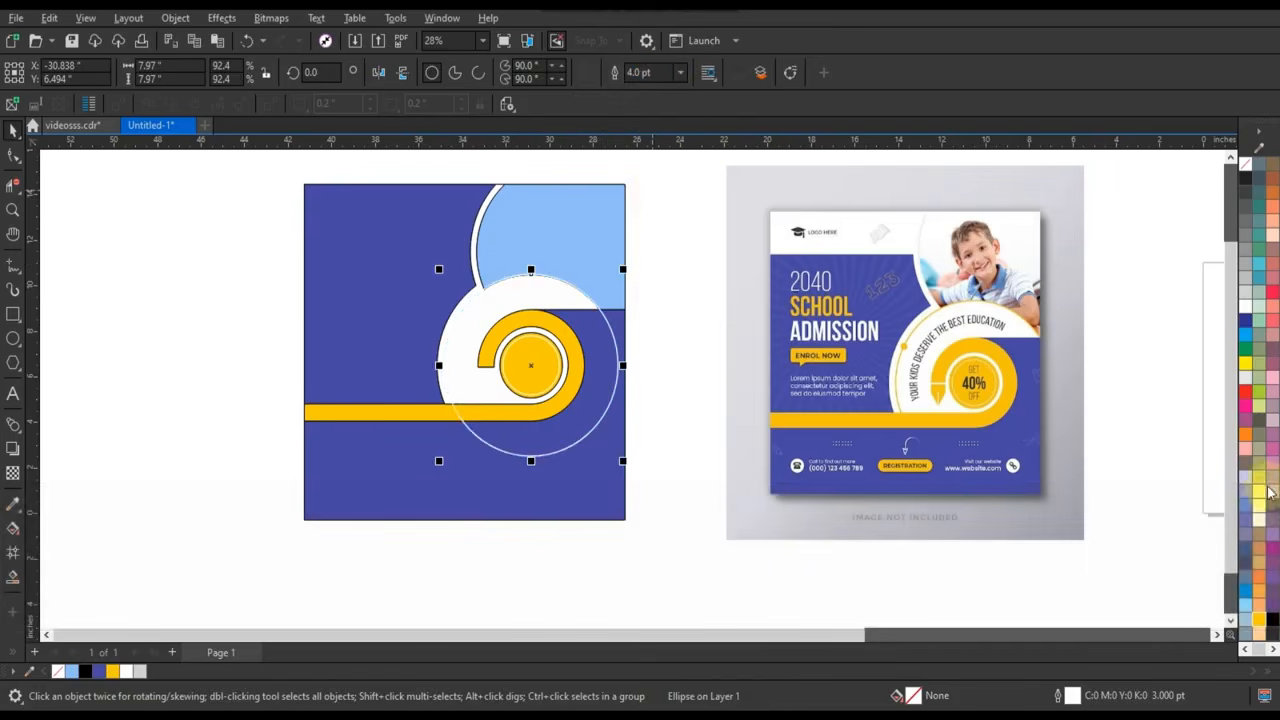
right_click(1260, 619)
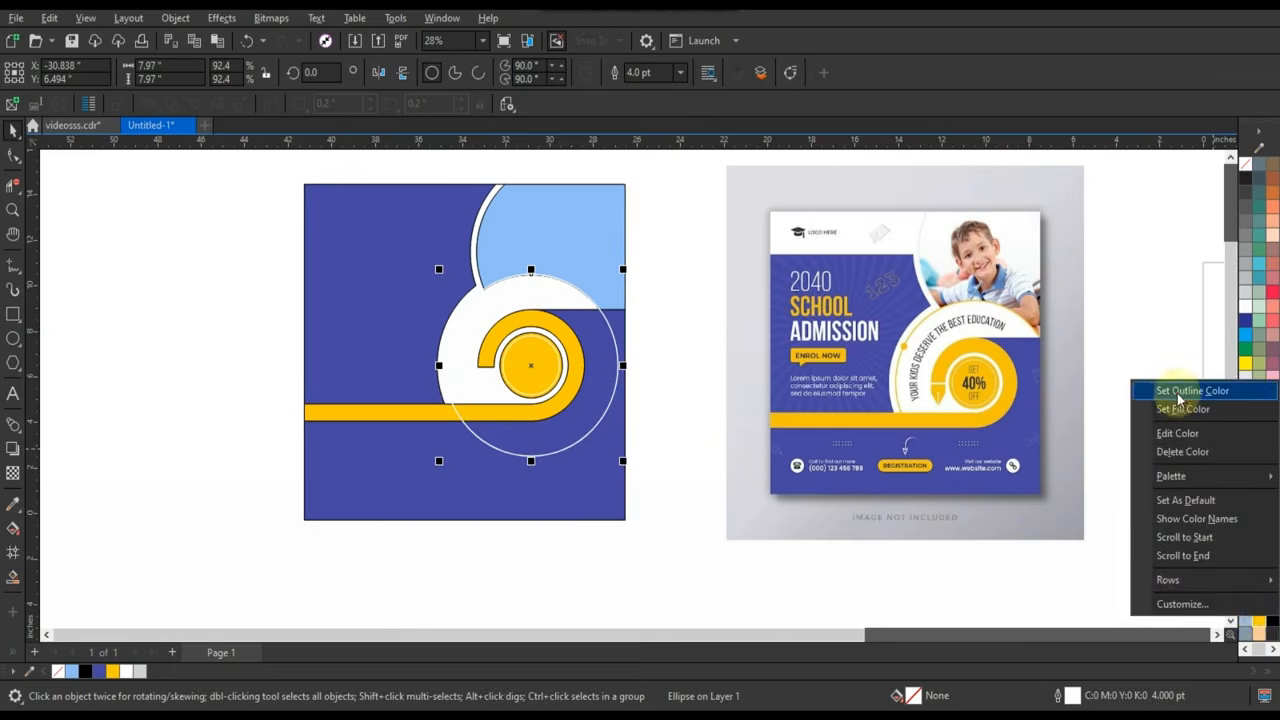
click(1172, 389)
Step: Set the large yellow ring's outline width to 6 pt
key(shift)
key(shift+F2)
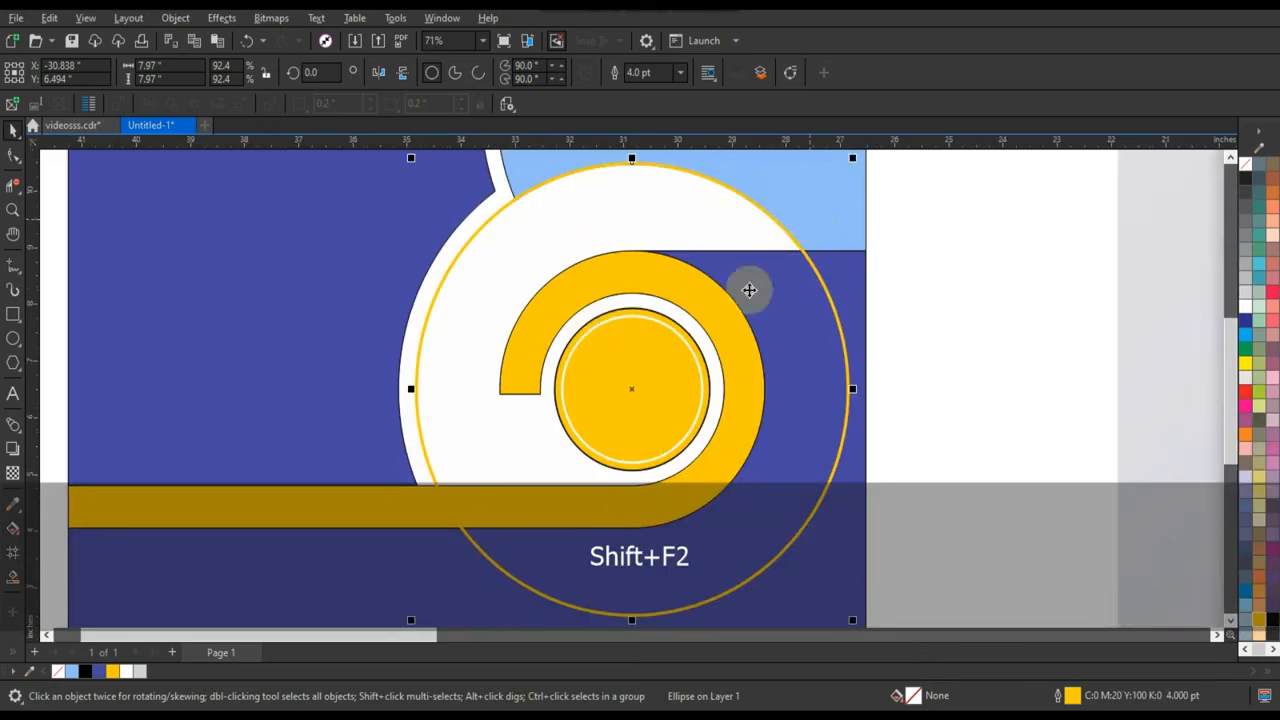
scroll(612, 361, down, 1)
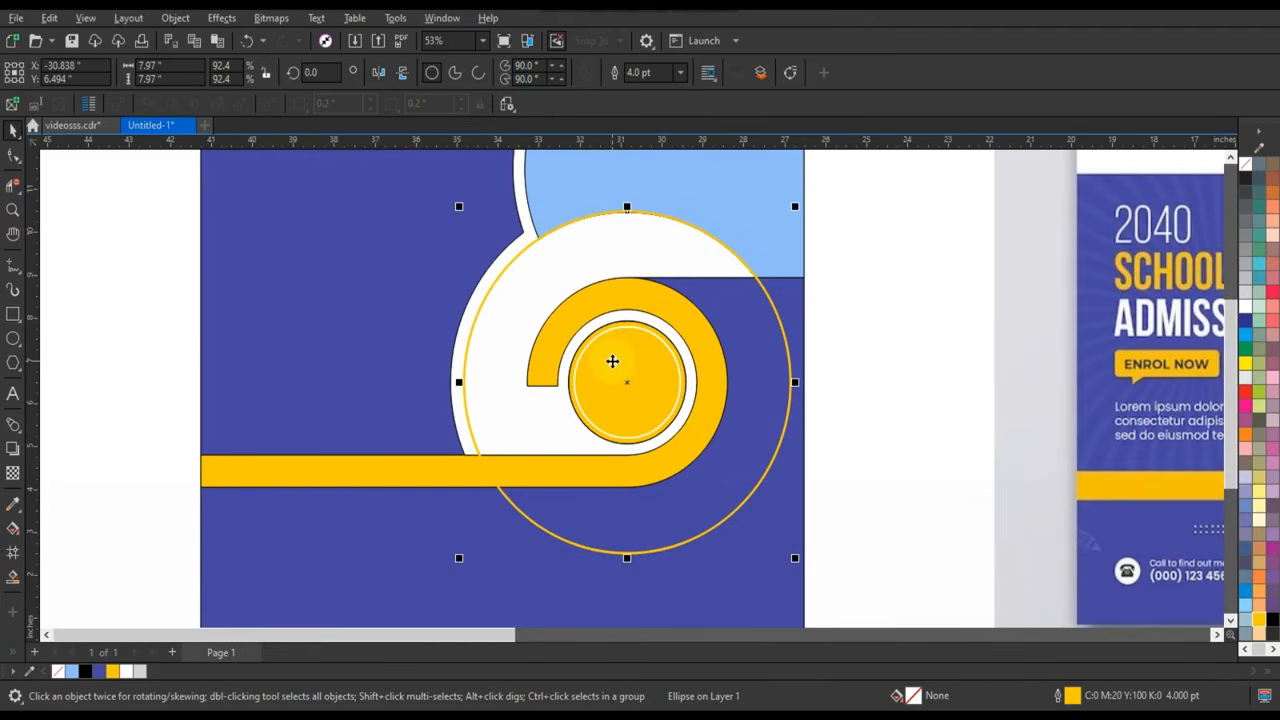
click(636, 73)
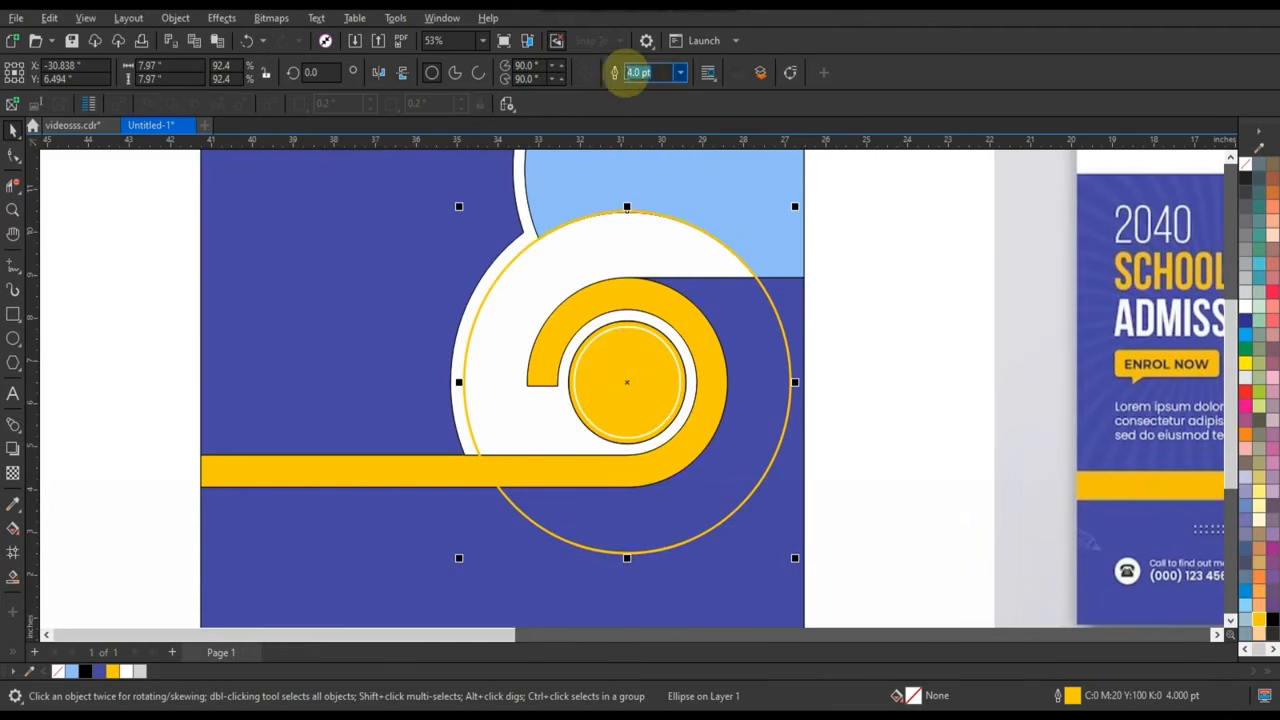
text(6)
key(Return)
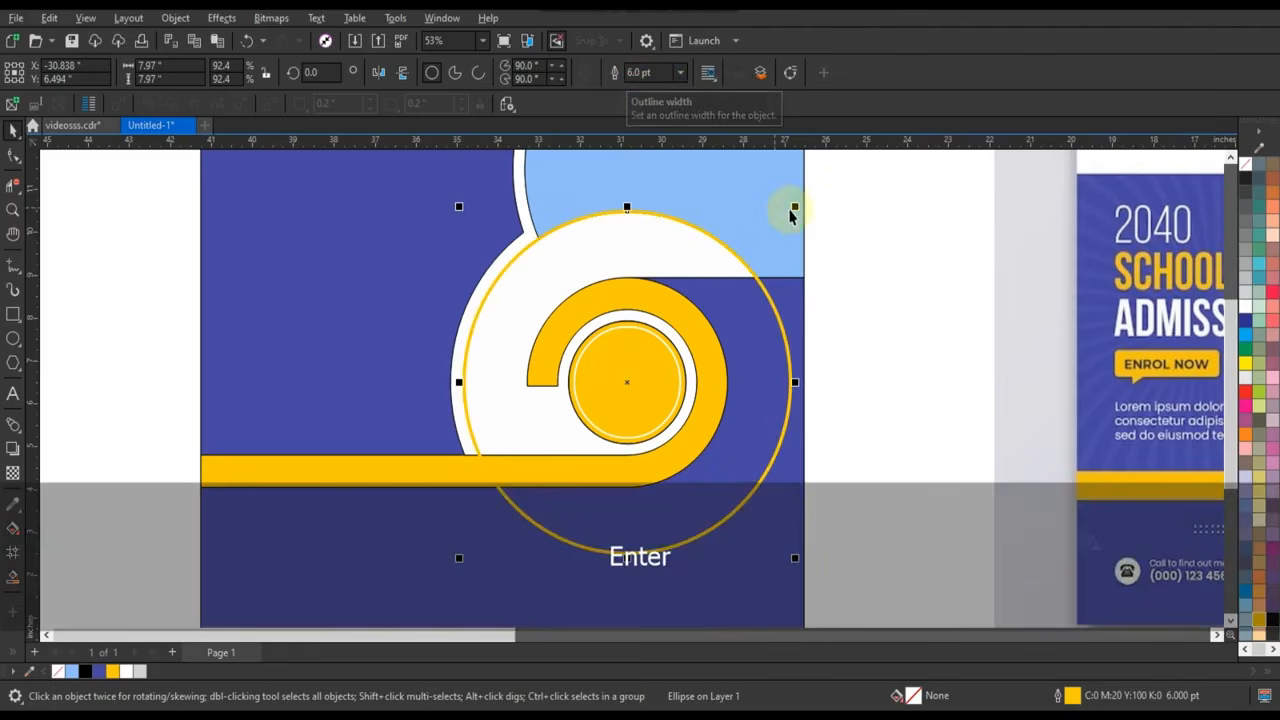
Step: Place a copy of the ring, reduced to about 0.54 in, on the ring's left edge, filled Deep Yellow without an outline
drag(791, 213, 624, 378)
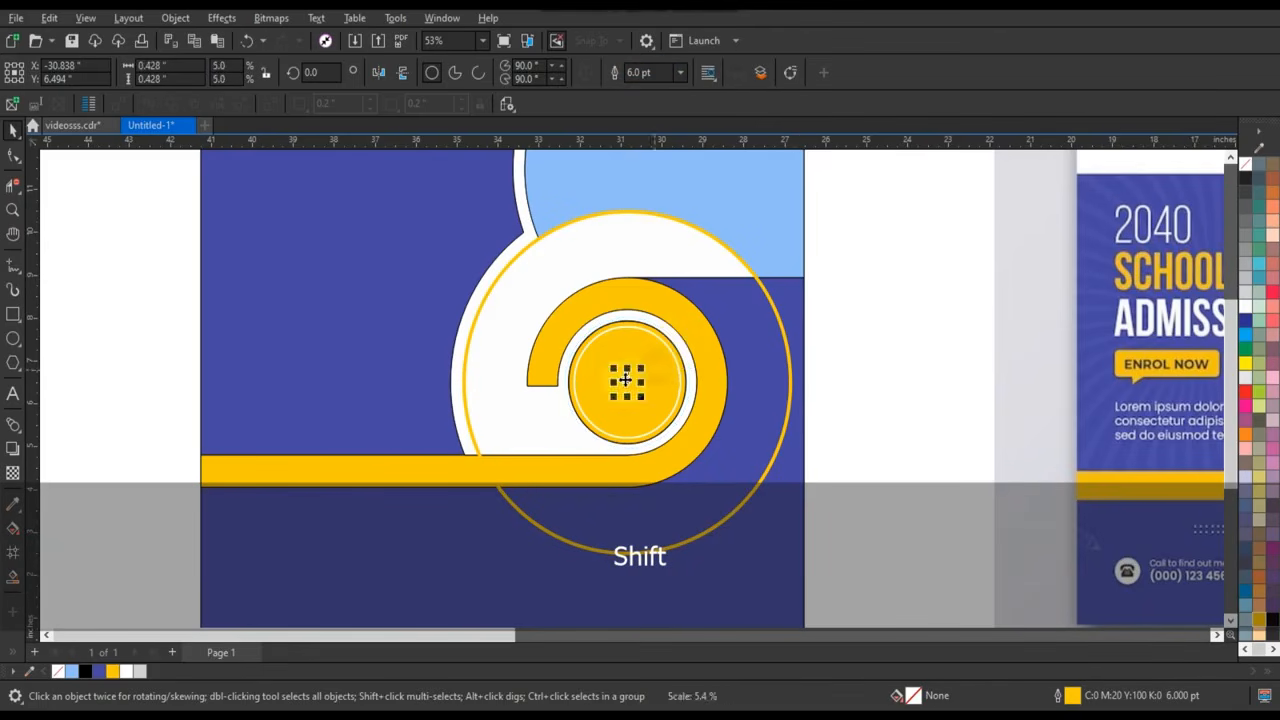
drag(478, 343, 487, 367)
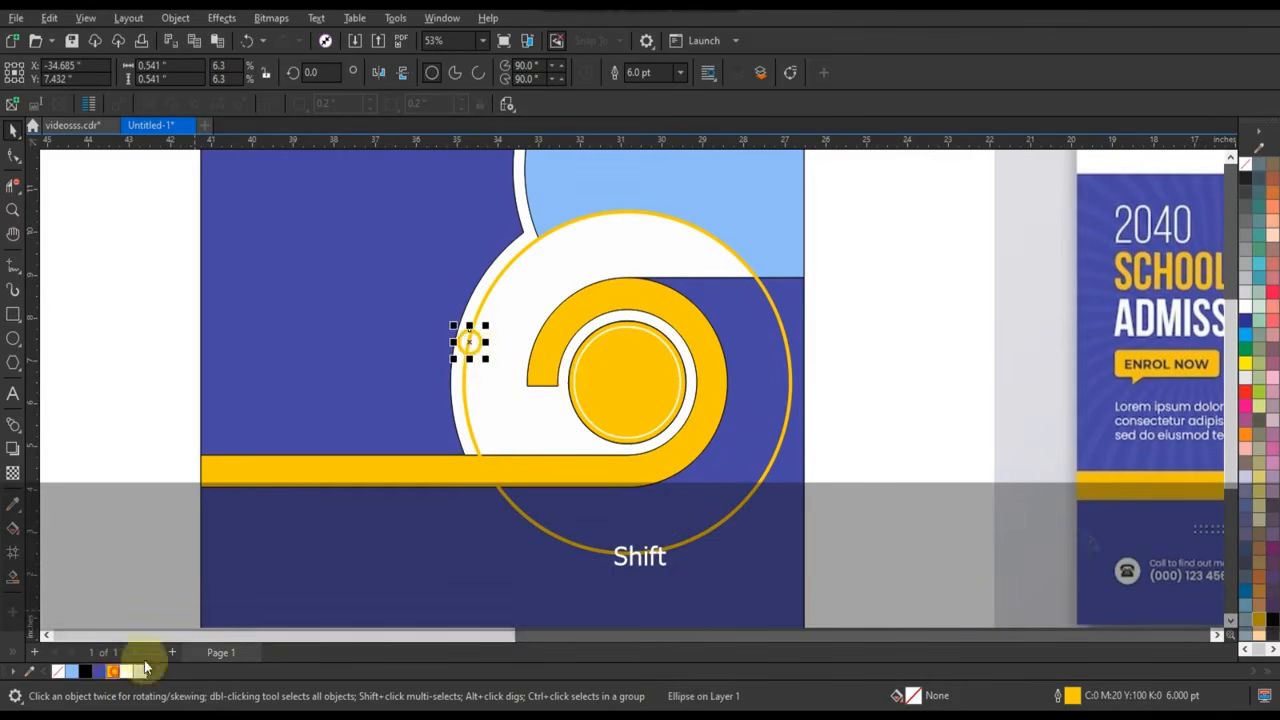
right_click(1253, 180)
click(500, 258)
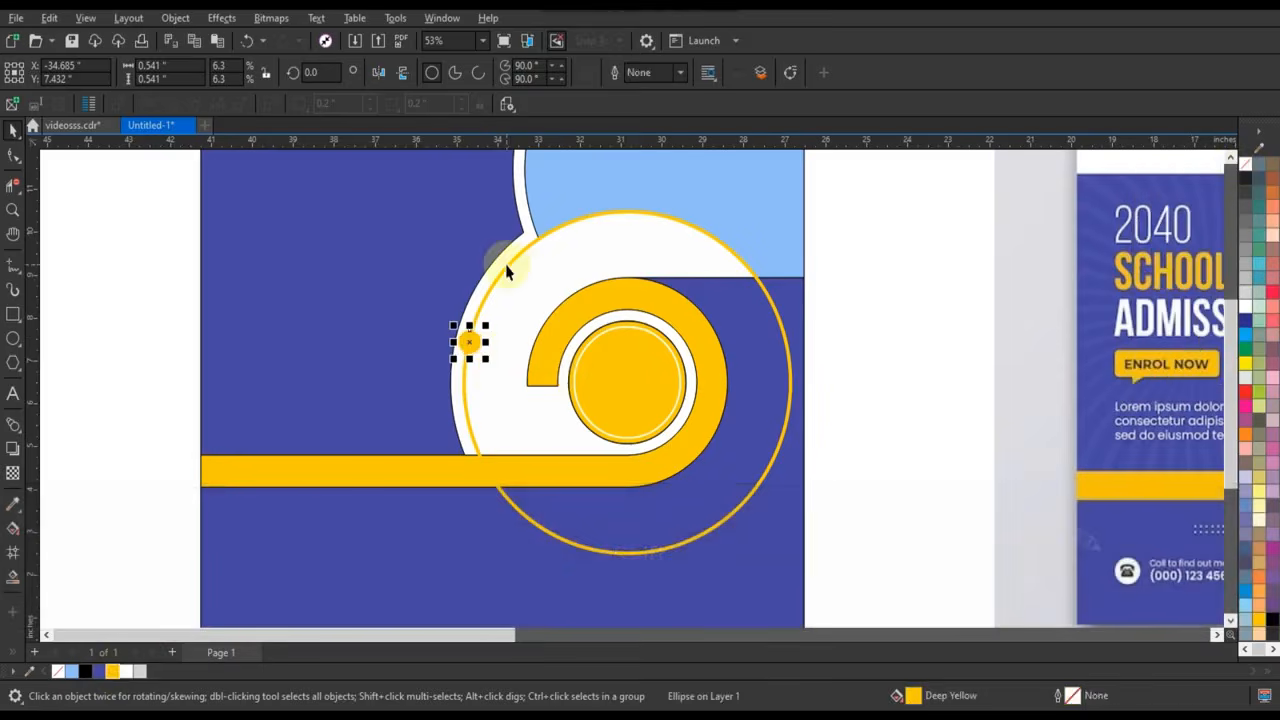
click(512, 265)
click(175, 17)
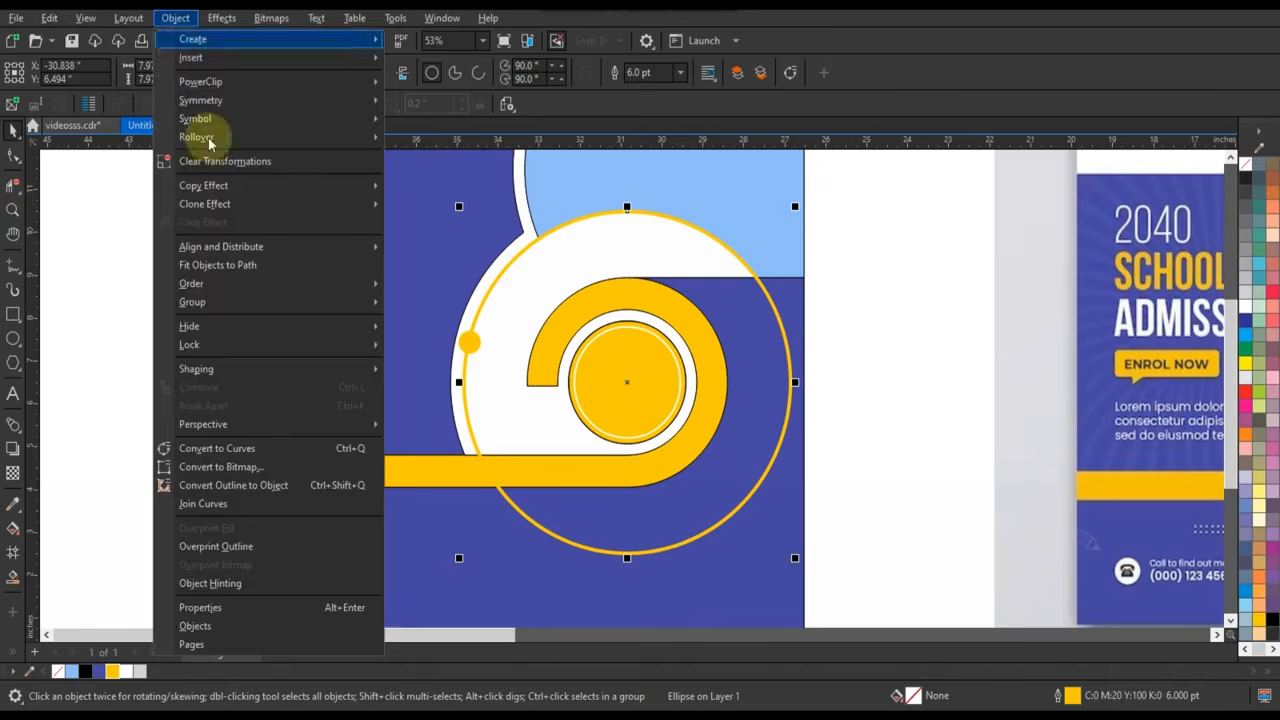
click(152, 309)
click(152, 305)
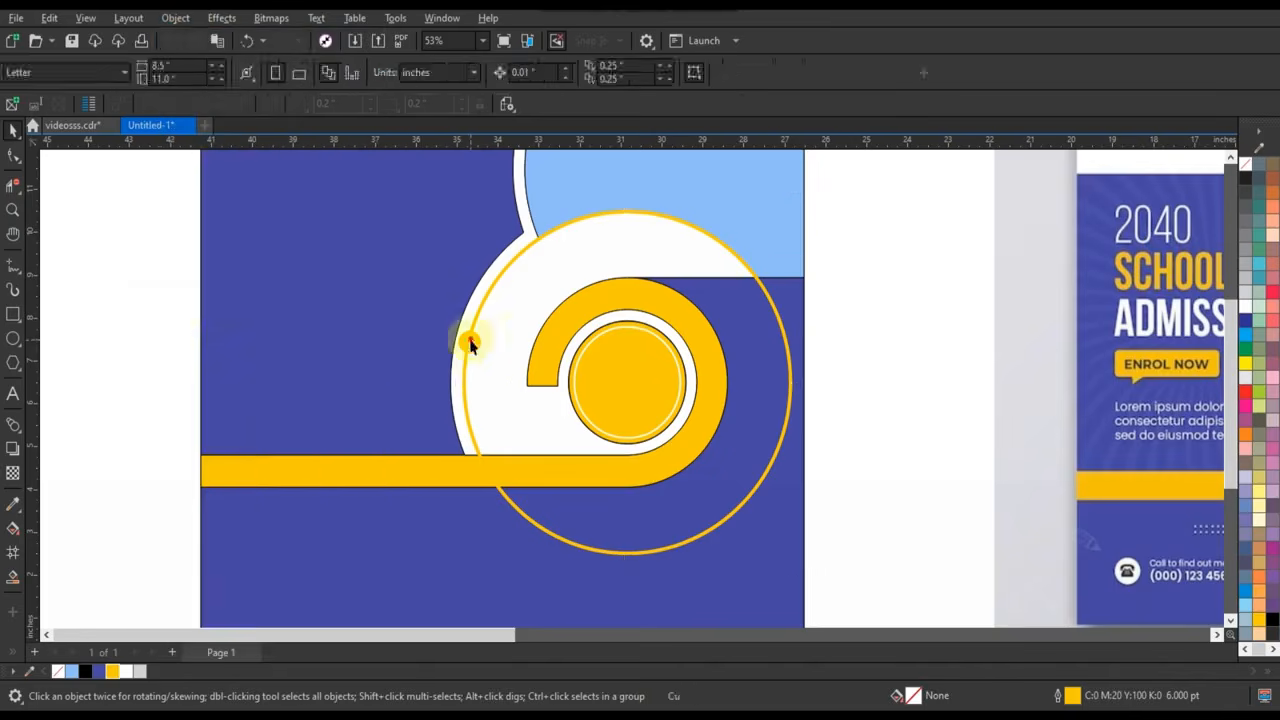
Step: Try to weld the yellow dot to the large ring and PowerClip the result inside the white swirl shape
click(470, 342)
shift+click(491, 287)
click(459, 74)
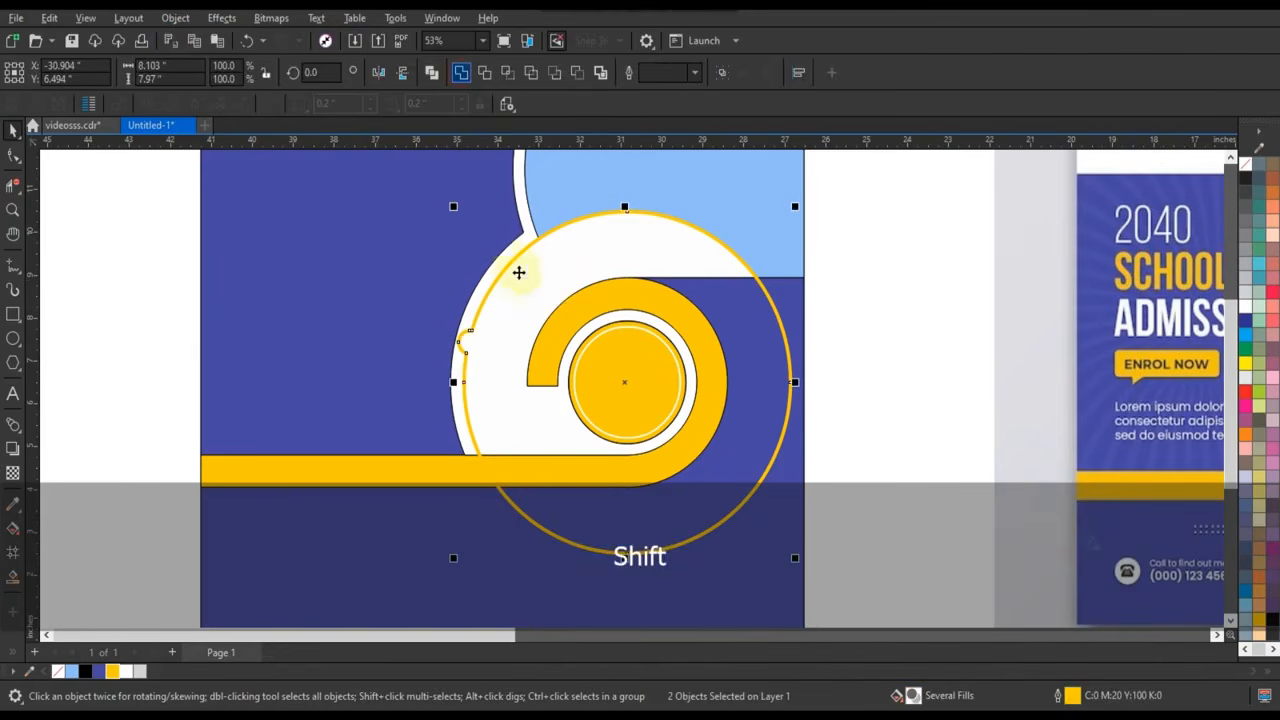
key(w)
click(501, 257)
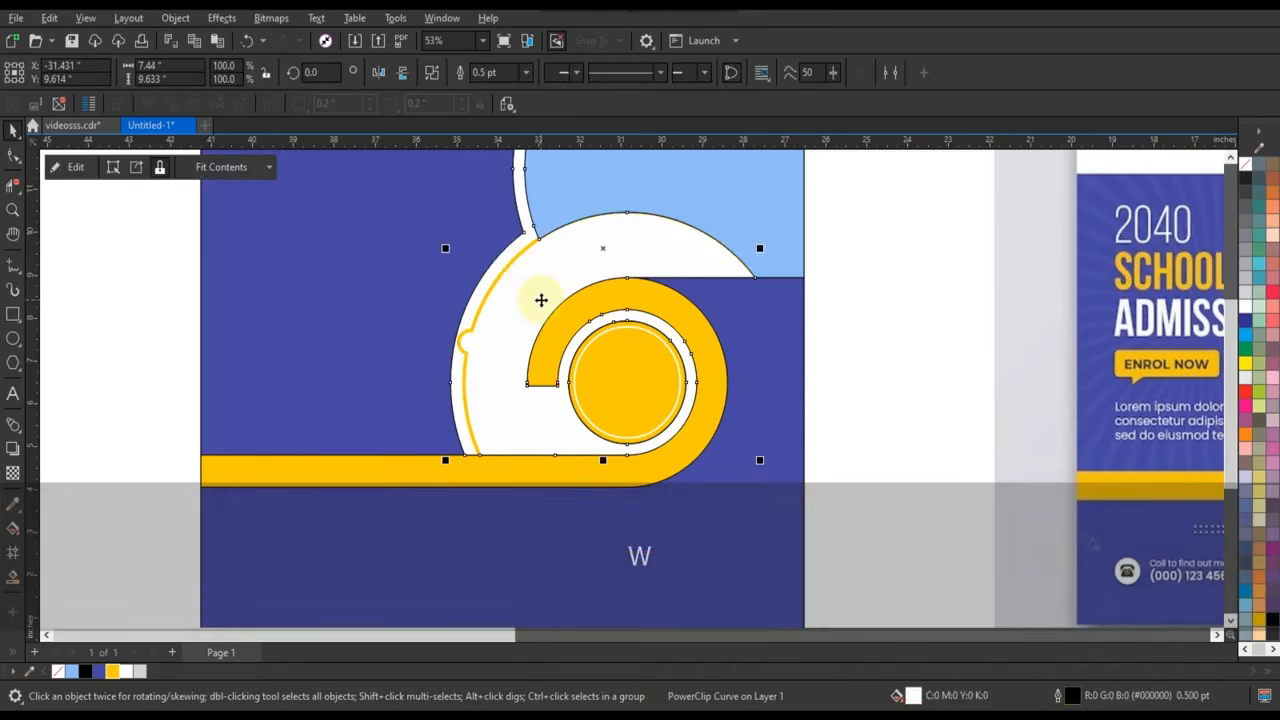
scroll(394, 357, down, 2)
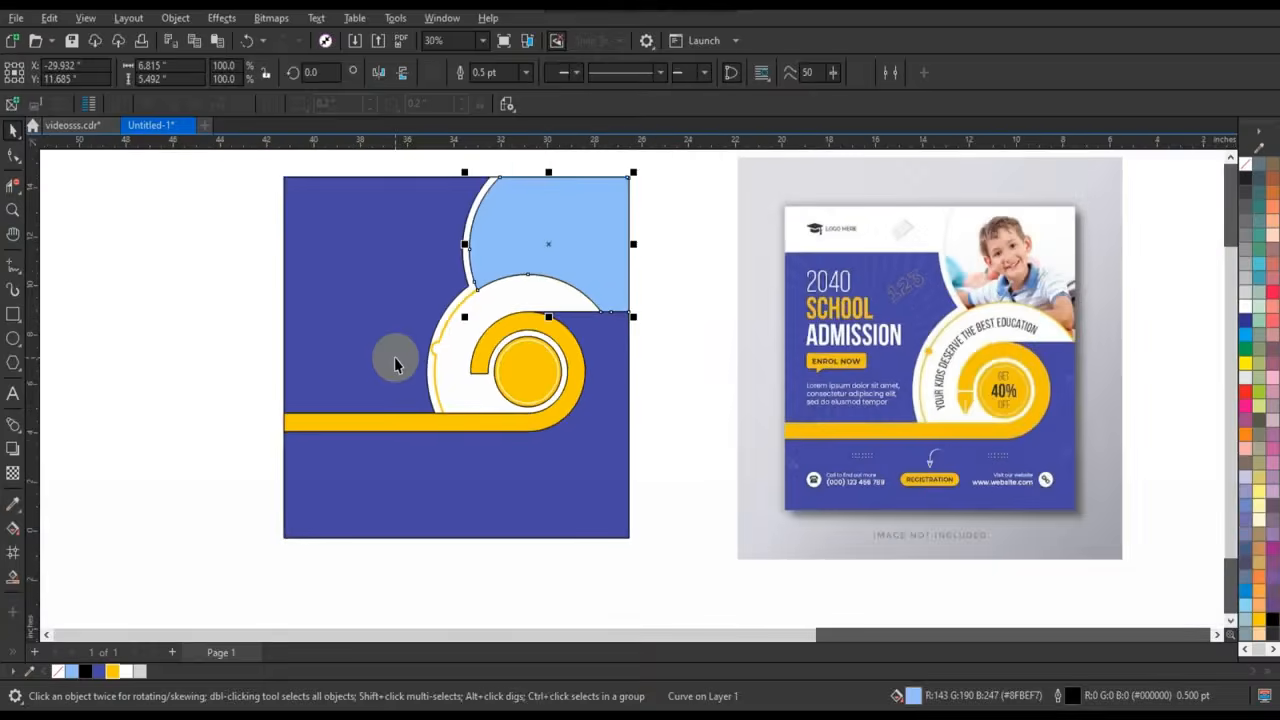
key(ctrl+z)
Step: Mirror the classroom photo horizontally and PowerClip it inside the light blue upper-right shape of the flyer
scroll(560, 380, down, 3)
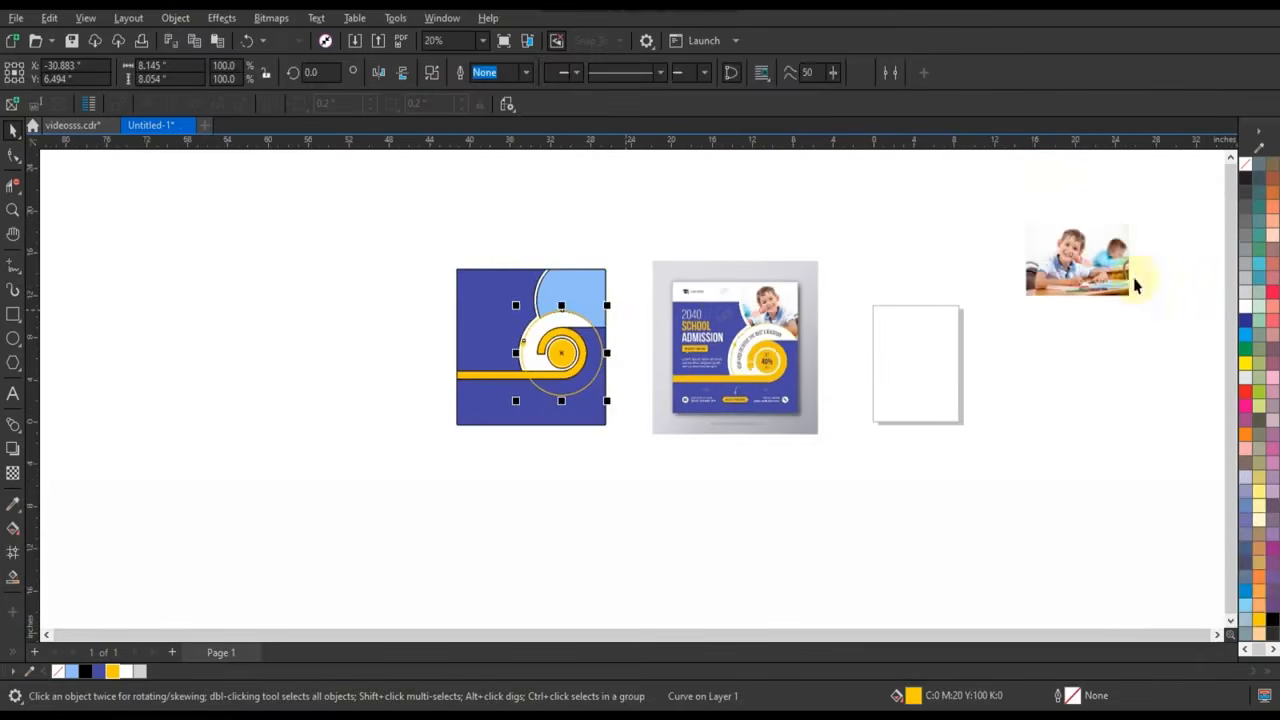
click(1096, 265)
click(383, 74)
key(w)
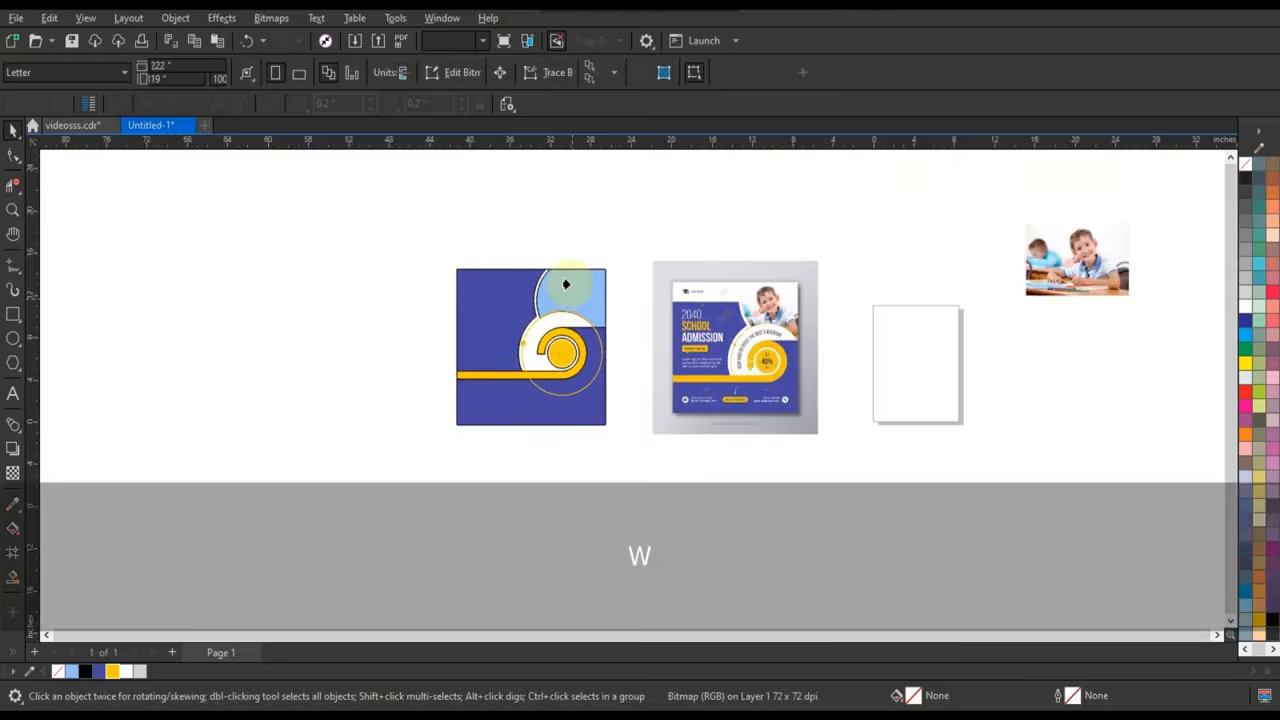
click(567, 284)
Step: Edit the PowerClip contents, reducing the photo to about 8.9 in wide around the smiling boy, and finish editing
key(d)
click(579, 299)
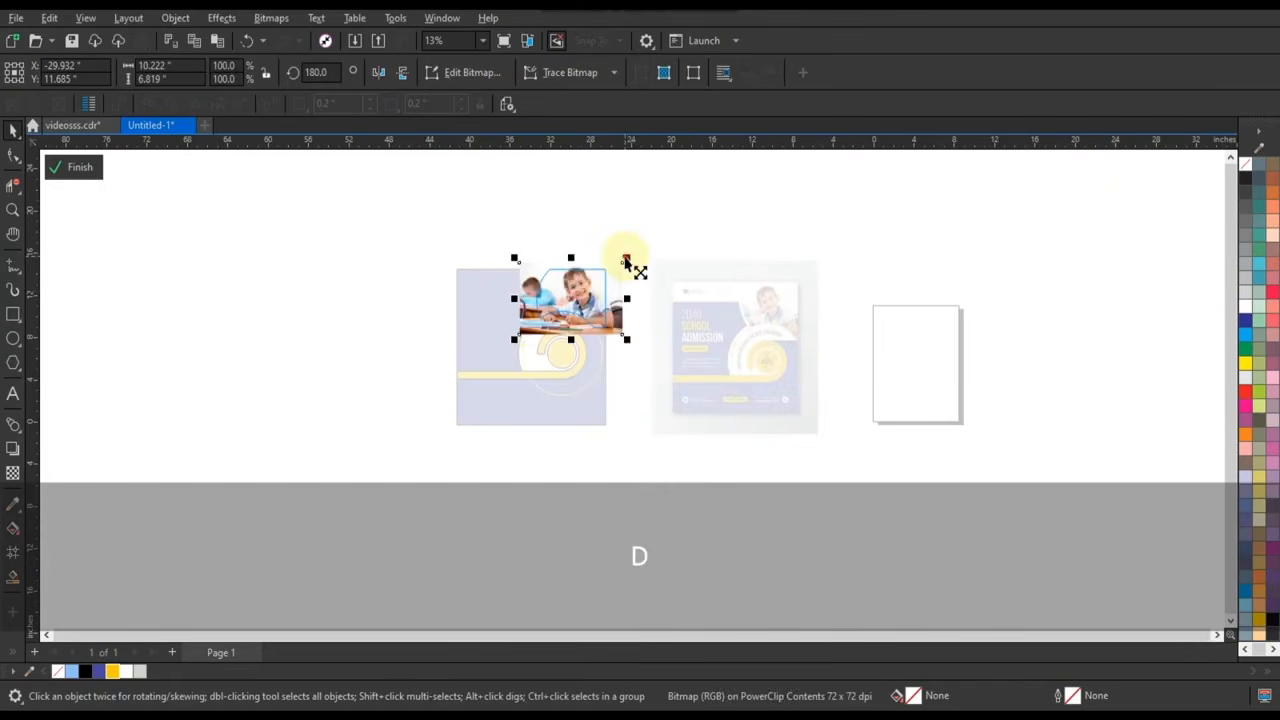
key(shift+F2)
key(F3)
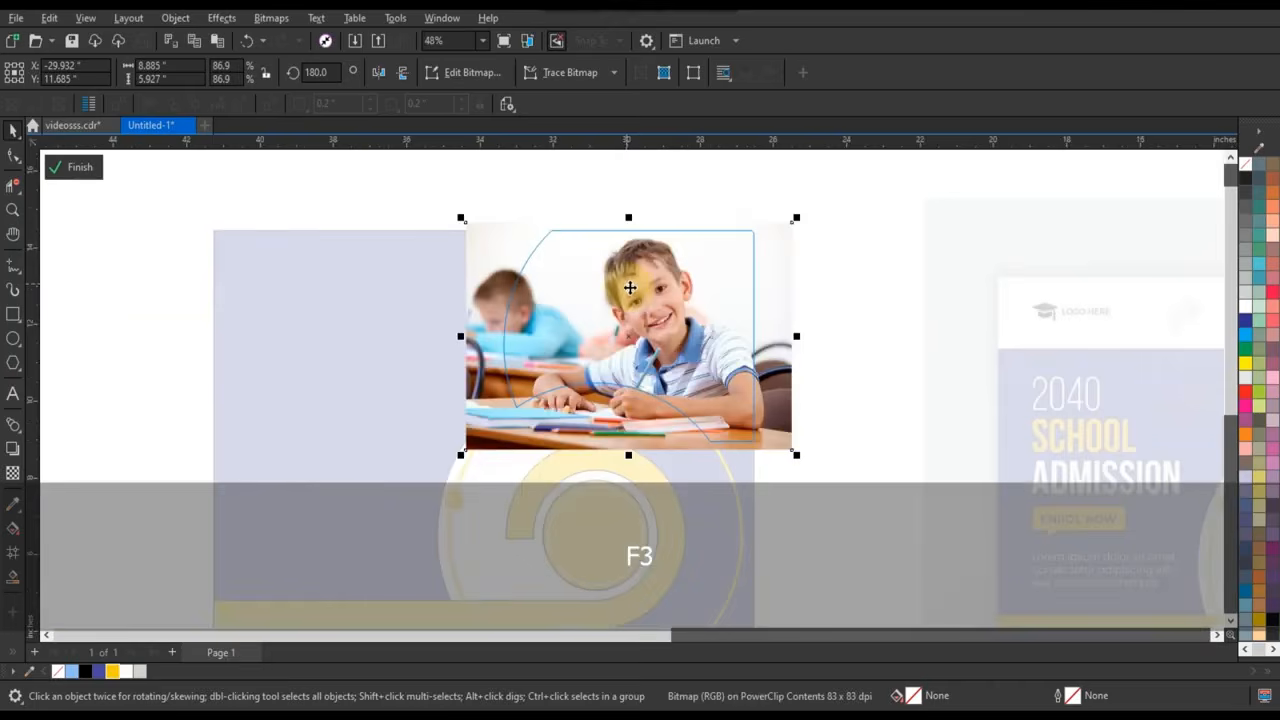
key(f)
click(809, 254)
scroll(440, 313, down, 1)
Step: Remove the outline from the shape holding the clipped photo
click(480, 301)
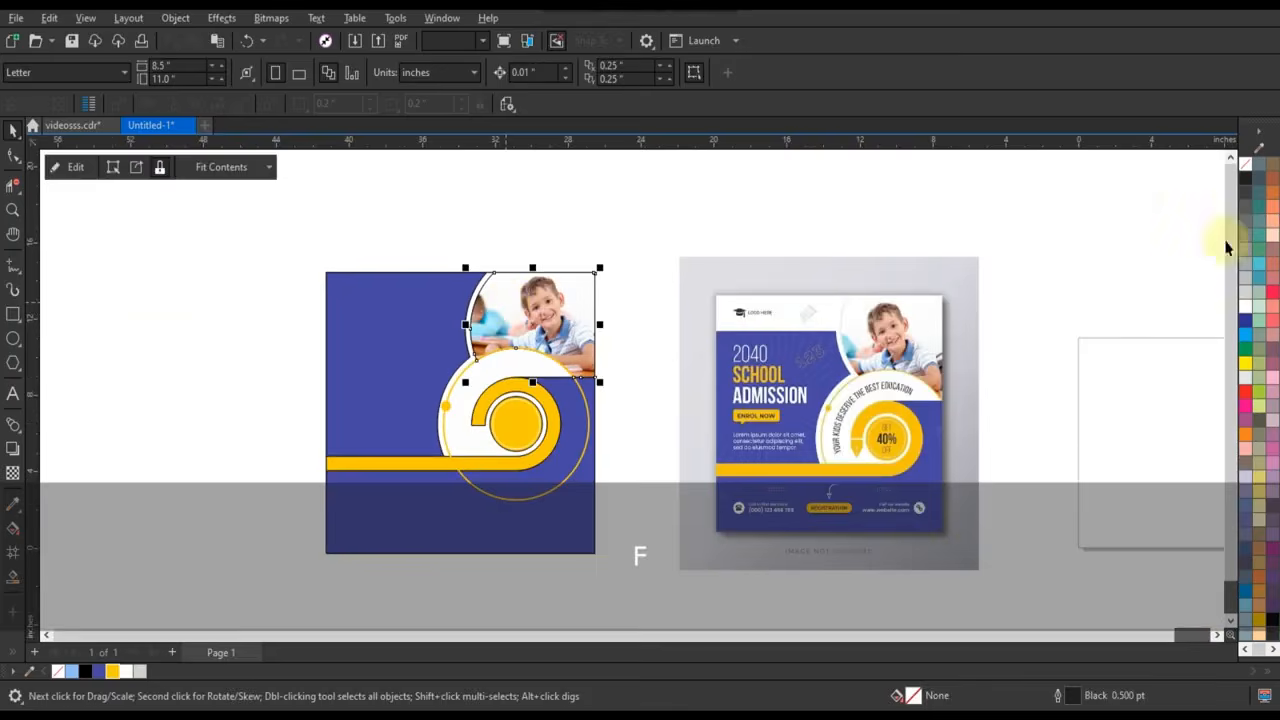
right_click(1245, 170)
click(649, 240)
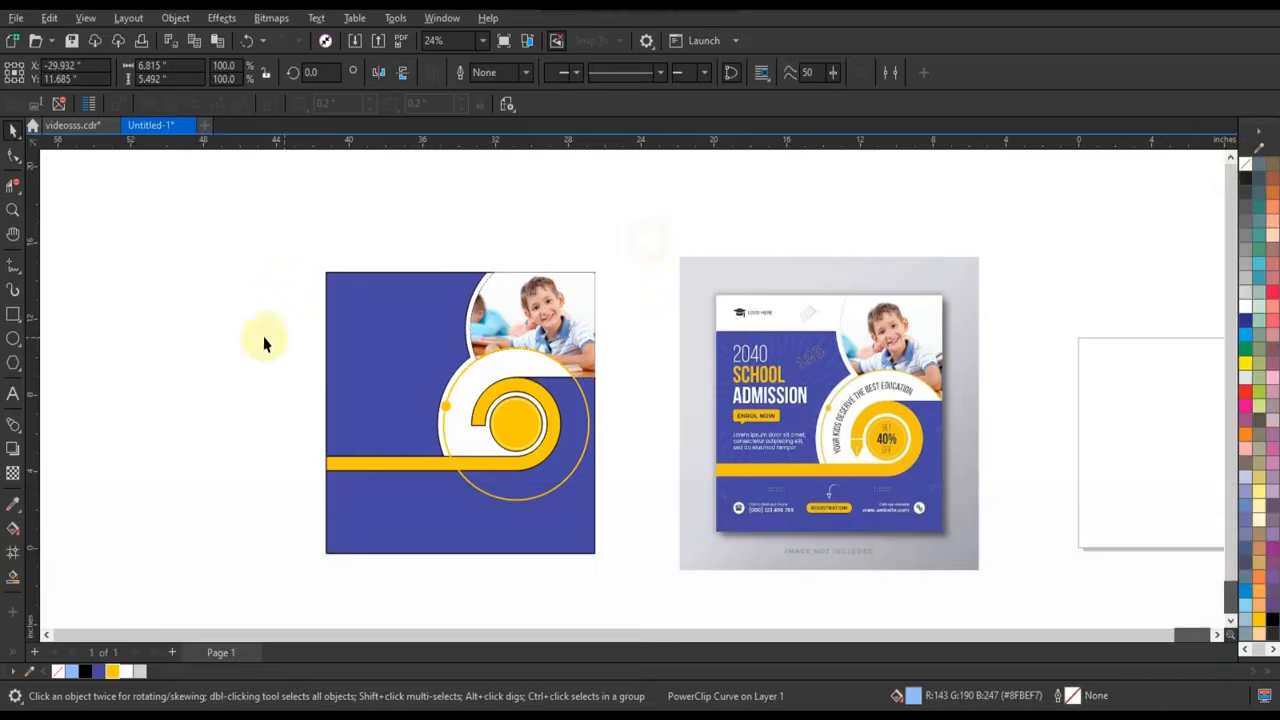
scroll(282, 268, down, 1)
drag(281, 268, 820, 443)
key(shift+F2)
key(Escape)
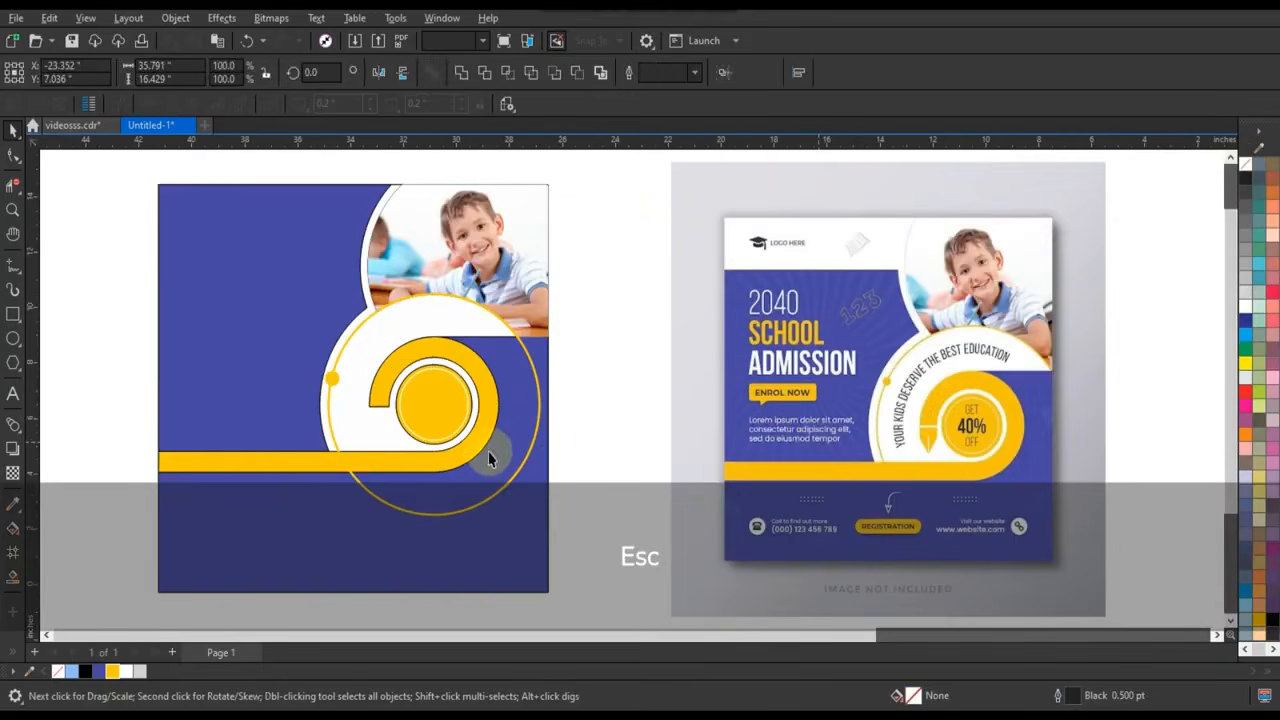
Step: Remove the black outlines from the yellow and white swirl shapes of the flyer
drag(620, 258, 172, 556)
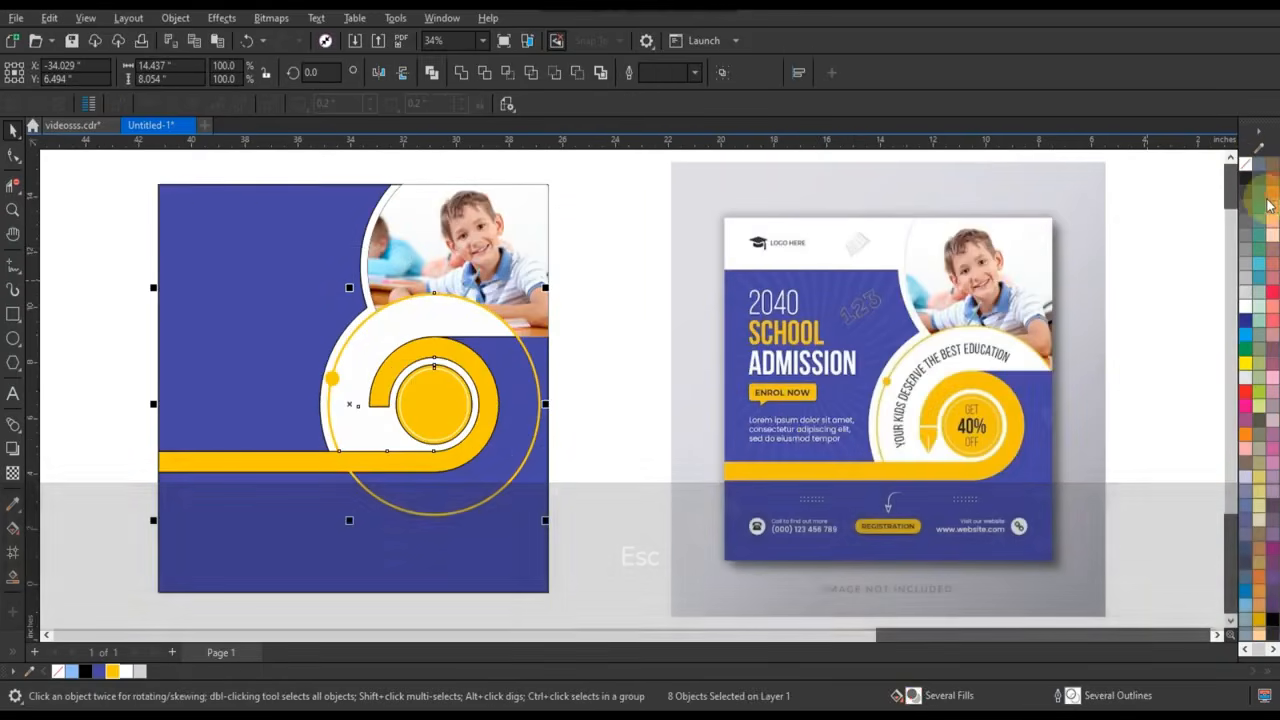
right_click(1246, 166)
click(1236, 177)
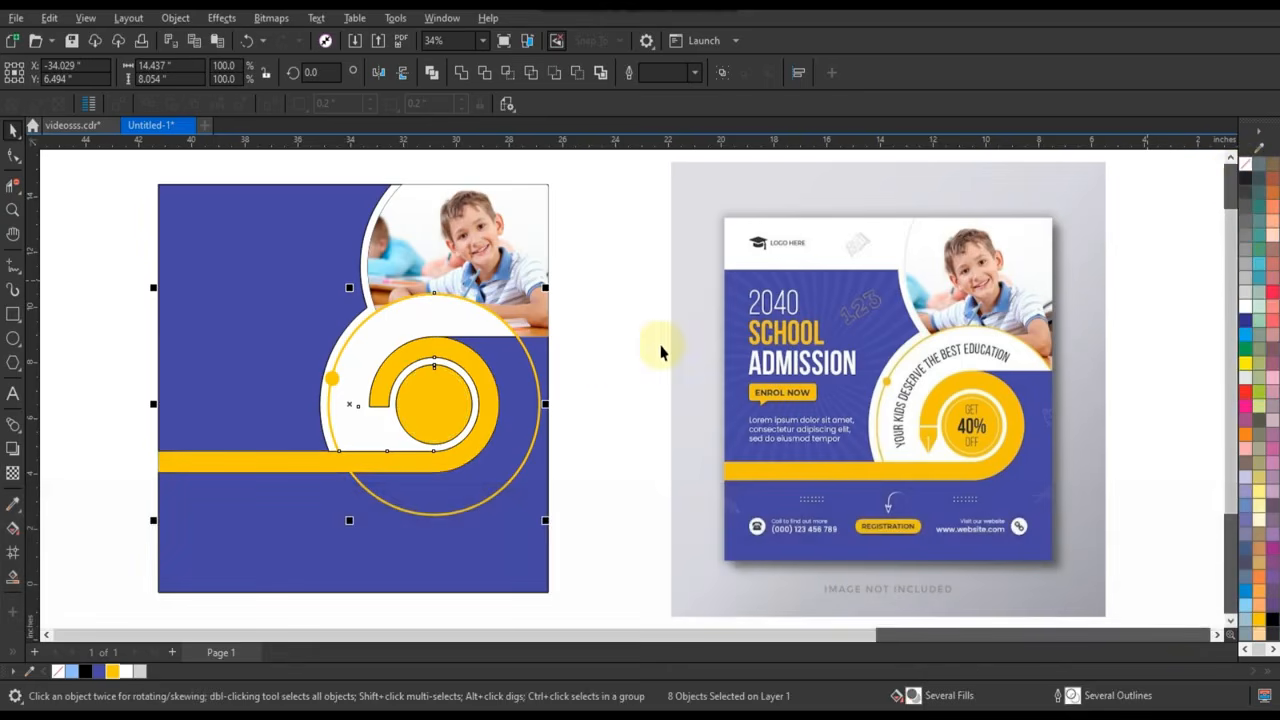
click(610, 351)
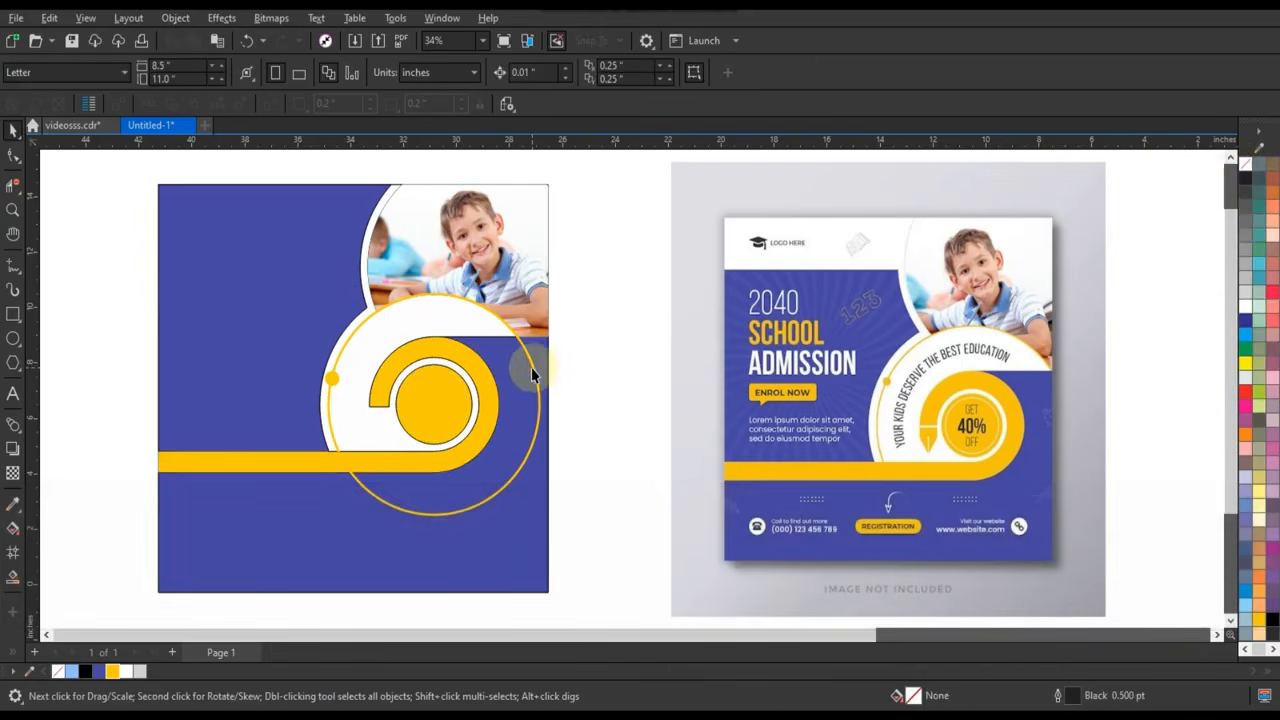
Step: Confine the yellow ring and its dot to the white swirl shape and clear the remaining black outlines around the photo area
click(531, 370)
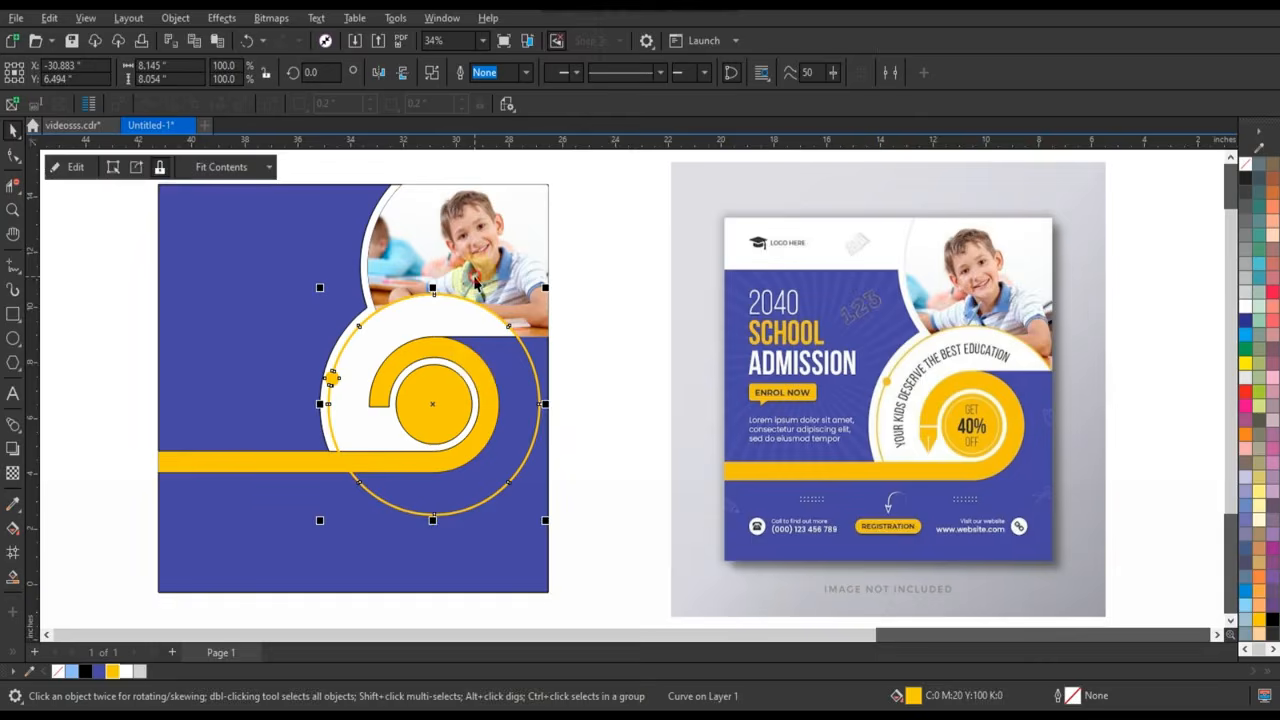
click(478, 287)
shift+click(533, 373)
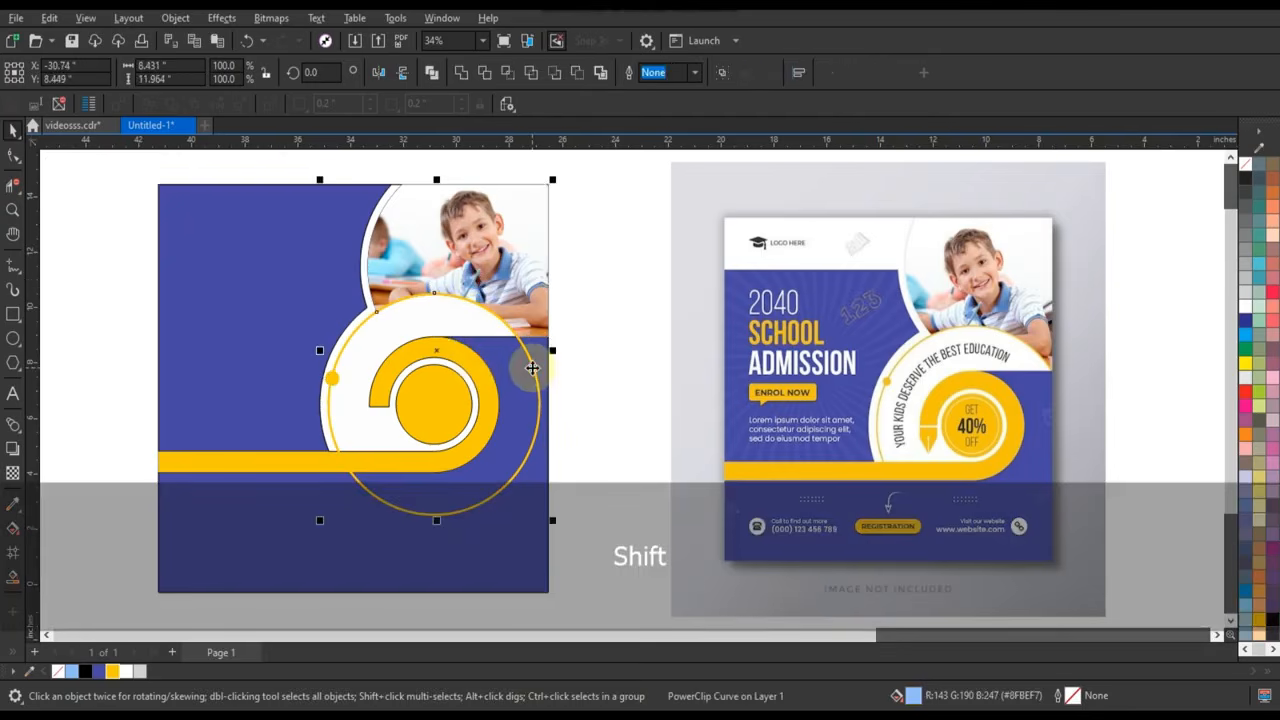
click(632, 311)
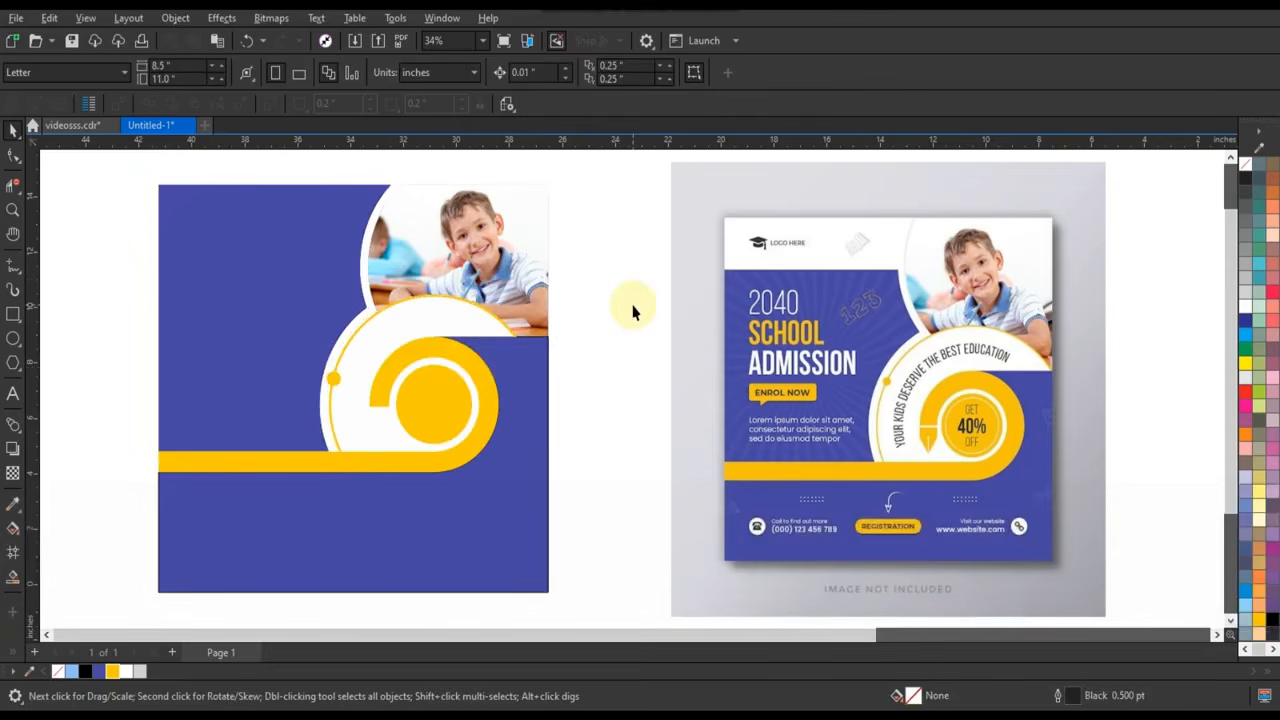
Step: Draw a rectangle below the open end of the yellow swirl, convert it to curves and reshape it into a downward-pointing pen nib
click(12, 209)
drag(604, 453, 604, 453)
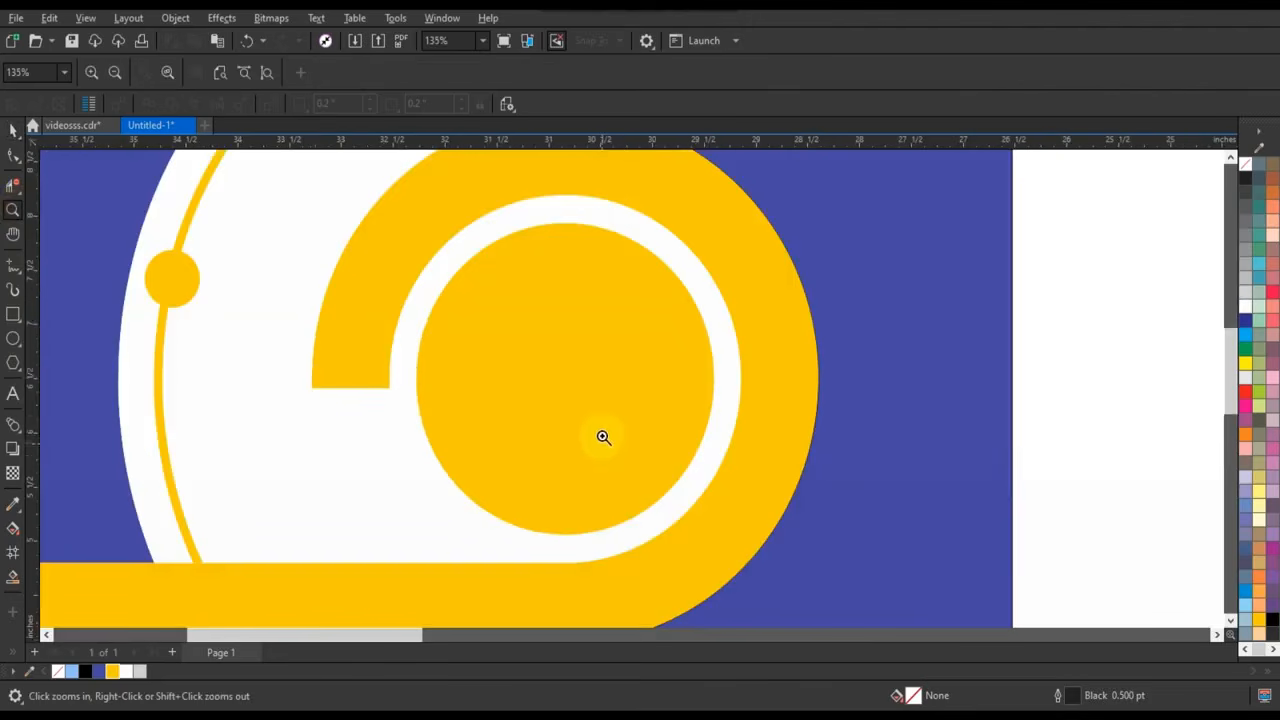
click(13, 313)
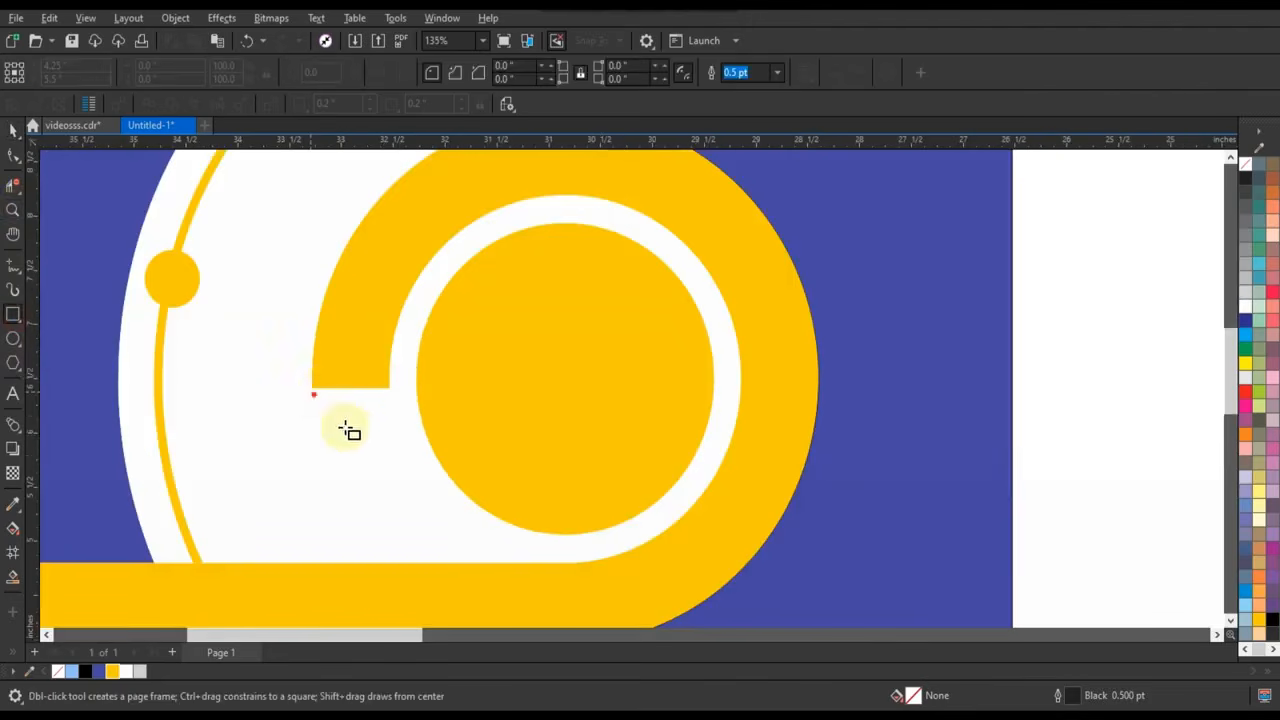
drag(311, 392, 390, 466)
click(11, 158)
key(ctrl+q)
drag(278, 445, 348, 493)
Step: Stretch the nib shape to about 0.74 in wide so its sides line up with the yellow band above it
click(13, 209)
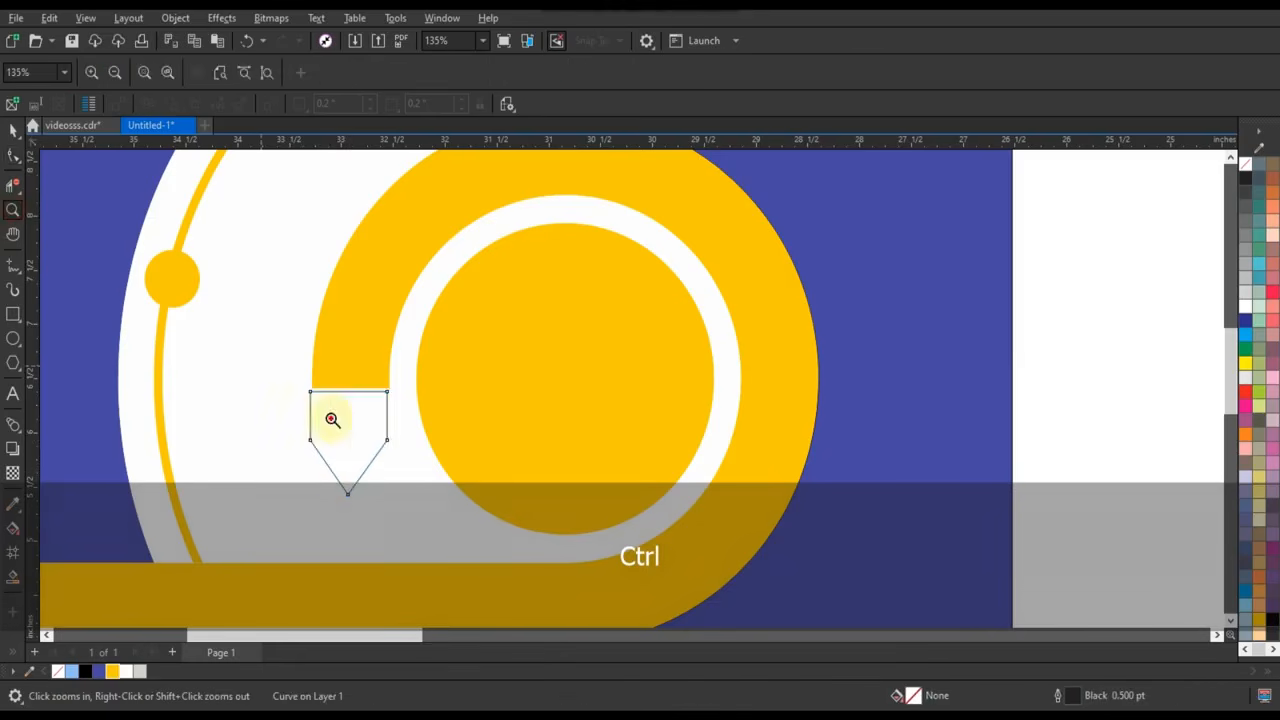
click(332, 419)
click(13, 130)
click(438, 334)
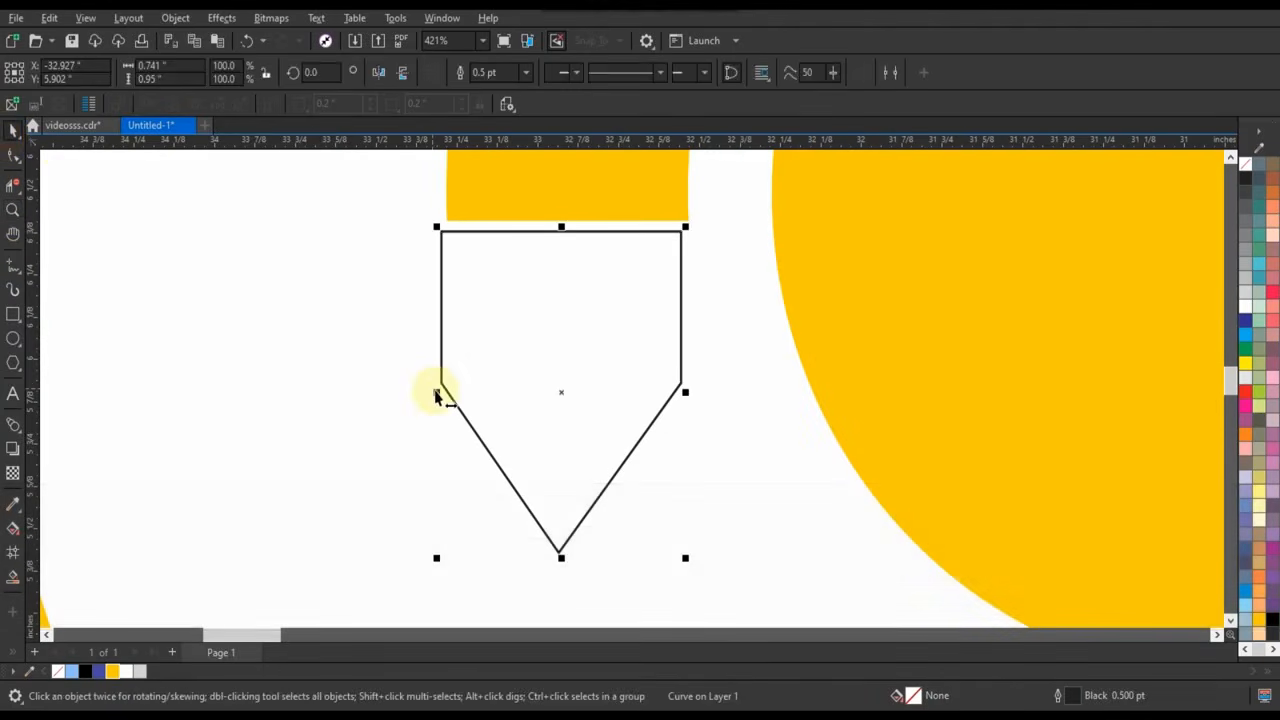
drag(438, 398, 445, 392)
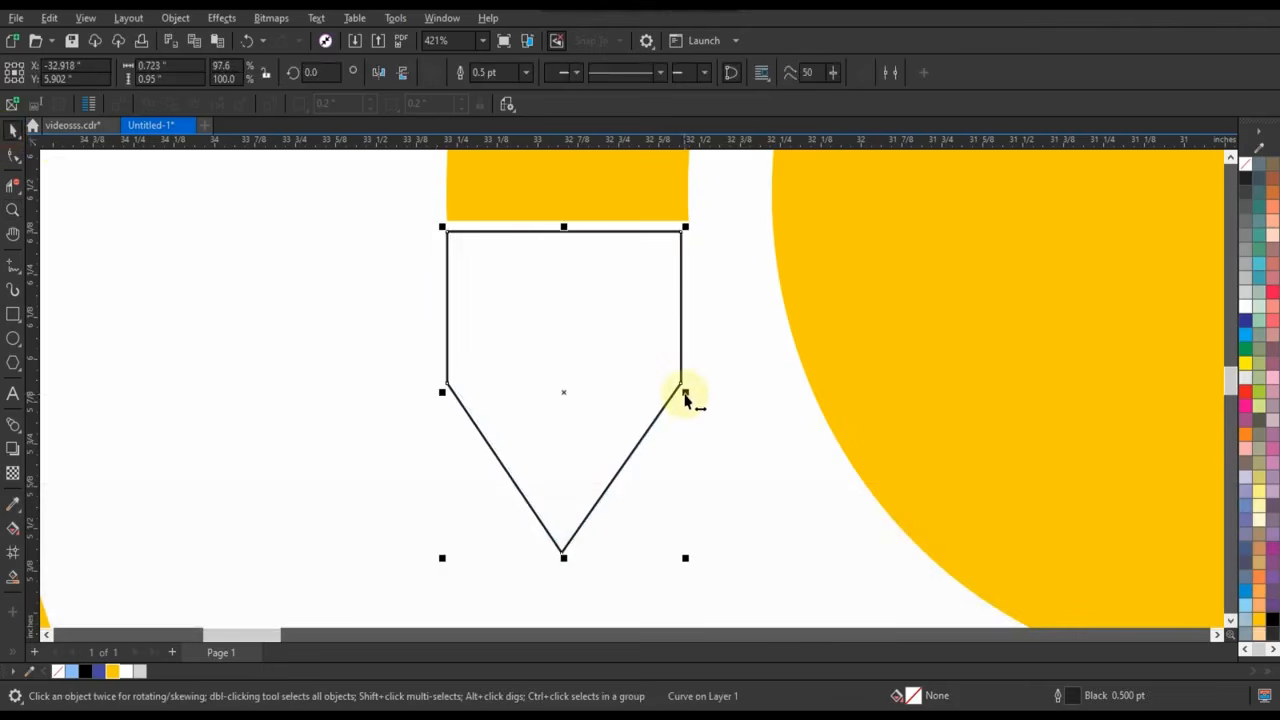
drag(684, 394, 683, 398)
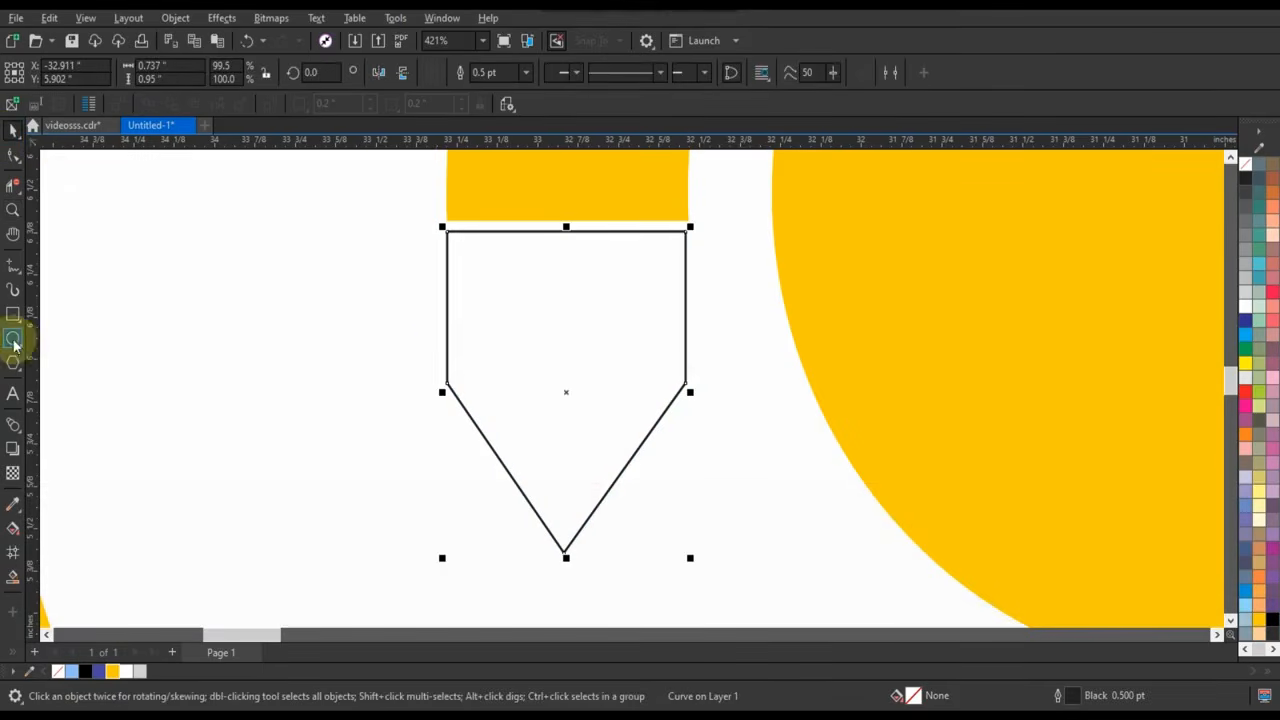
Step: Draw a small circle inside the nib and a thin vertical rectangle about 0.02 by 0.68 in running from it past the tip
scroll(172, 338, down, 10)
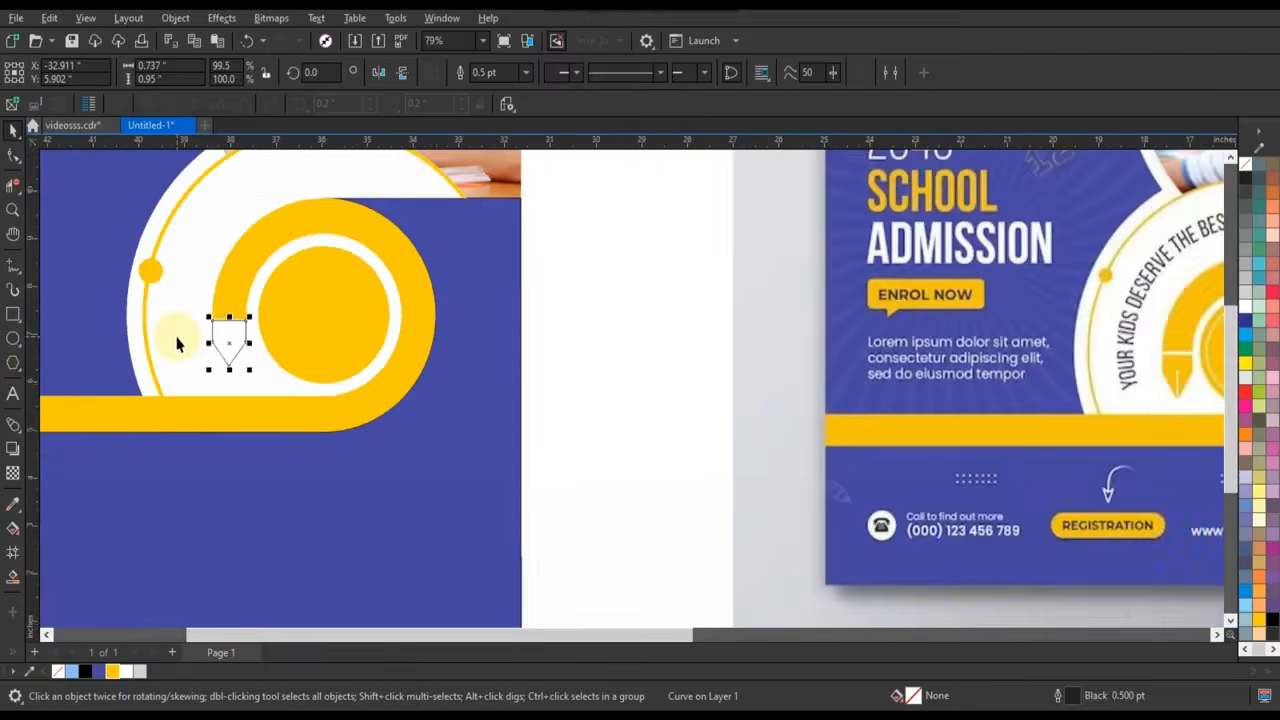
scroll(176, 344, down, 2)
click(12, 210)
drag(194, 305, 313, 392)
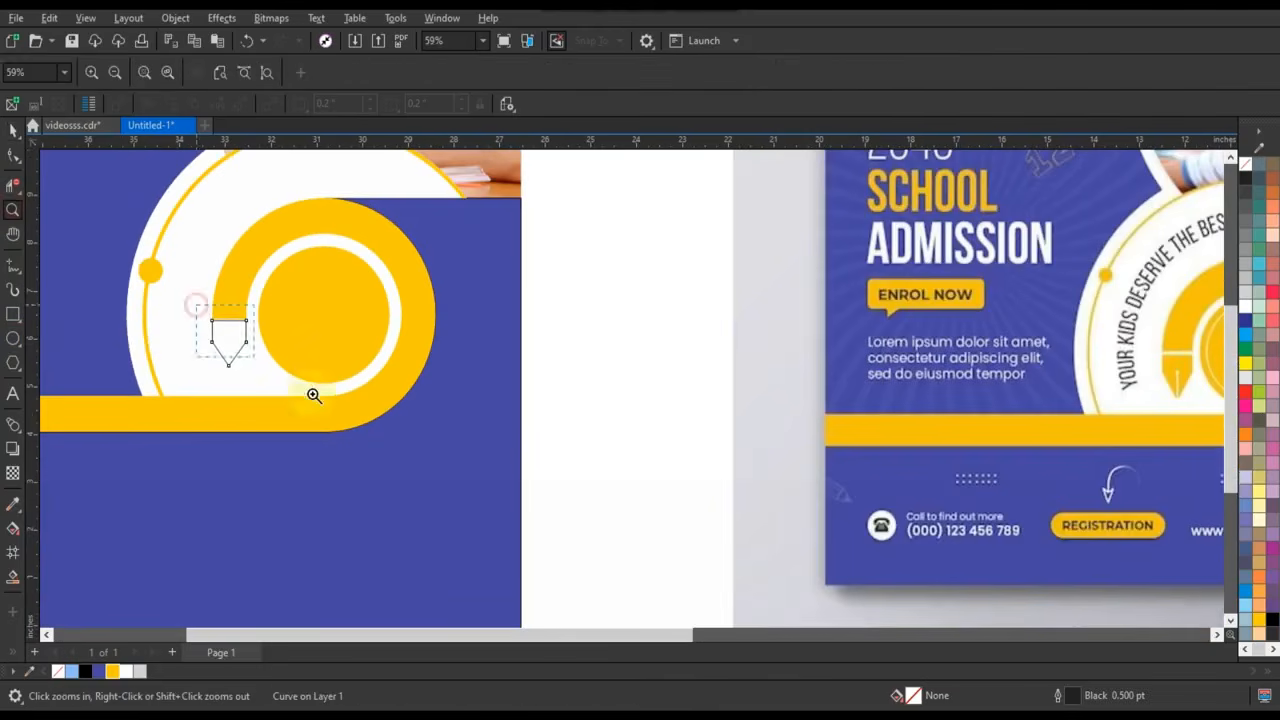
click(13, 338)
mouse_move(488, 316)
mouse_down()
mouse_move(515, 344)
mouse_move(502, 508)
mouse_up()
key(F6)
Step: Center-align and weld the small circle and thin rectangle, center them on the nib, trim them out of it and delete the cutter
click(12, 155)
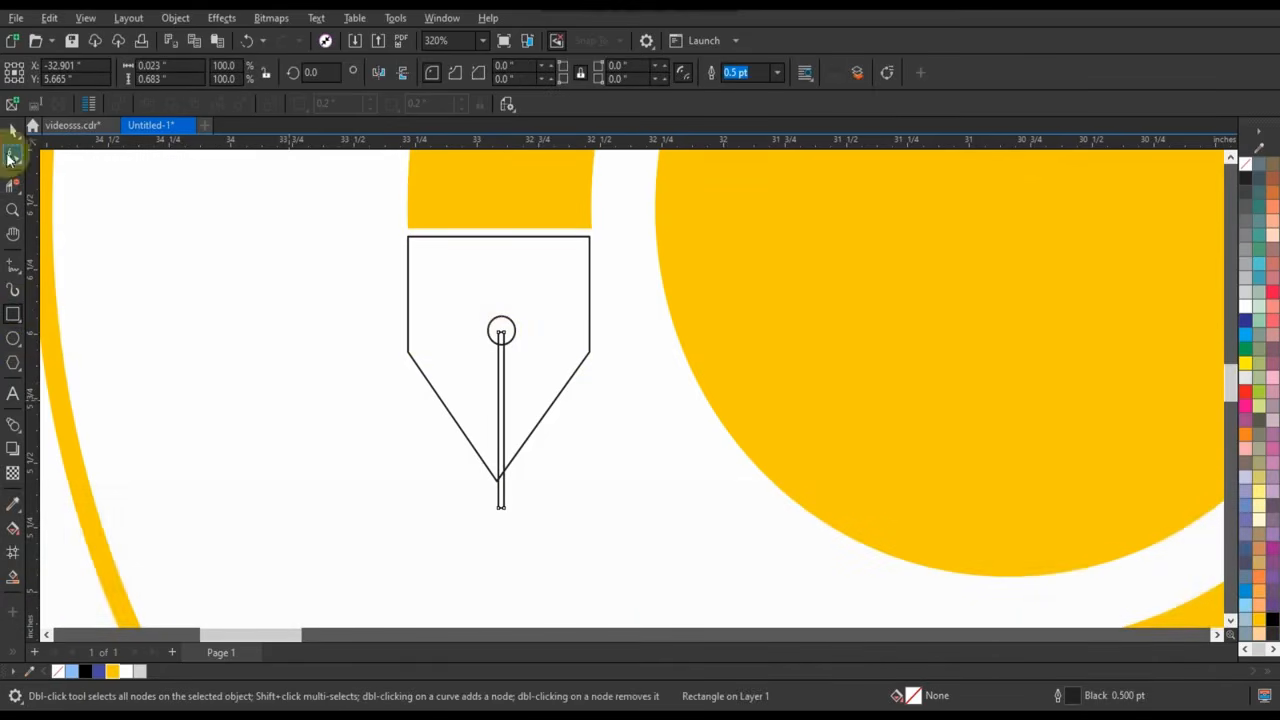
shift+click(500, 329)
key(c)
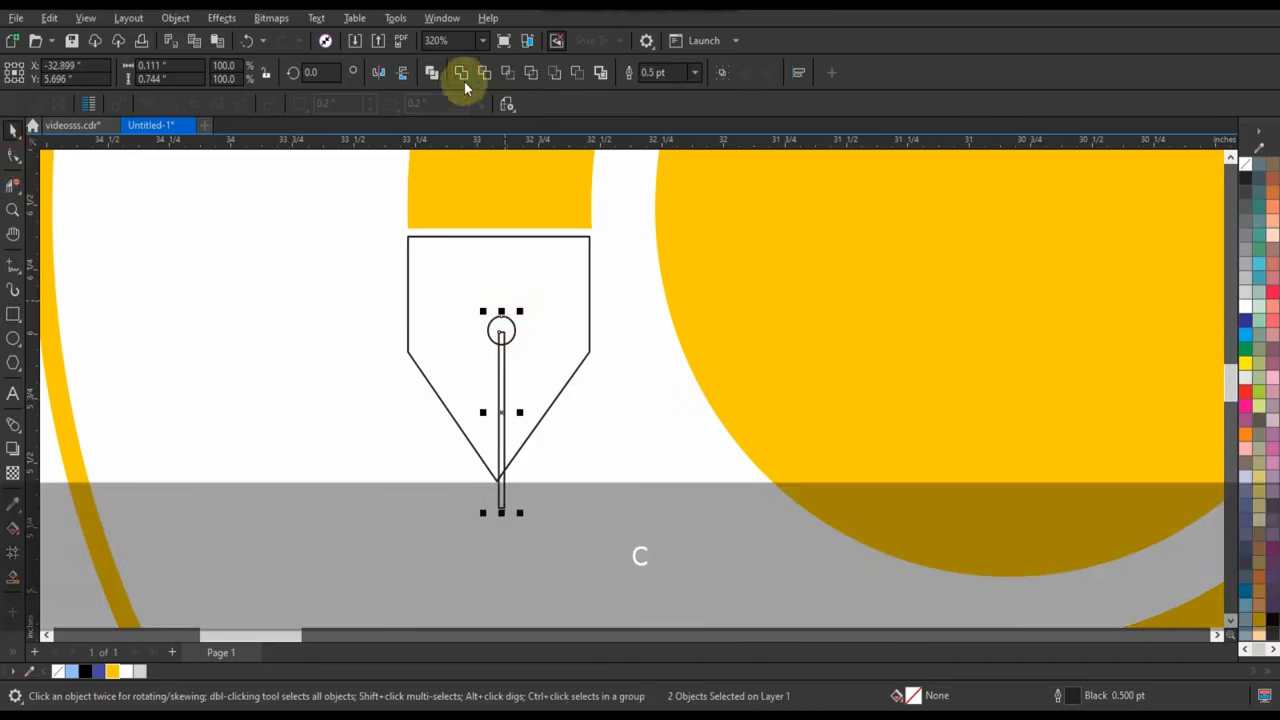
shift+click(552, 279)
key(c)
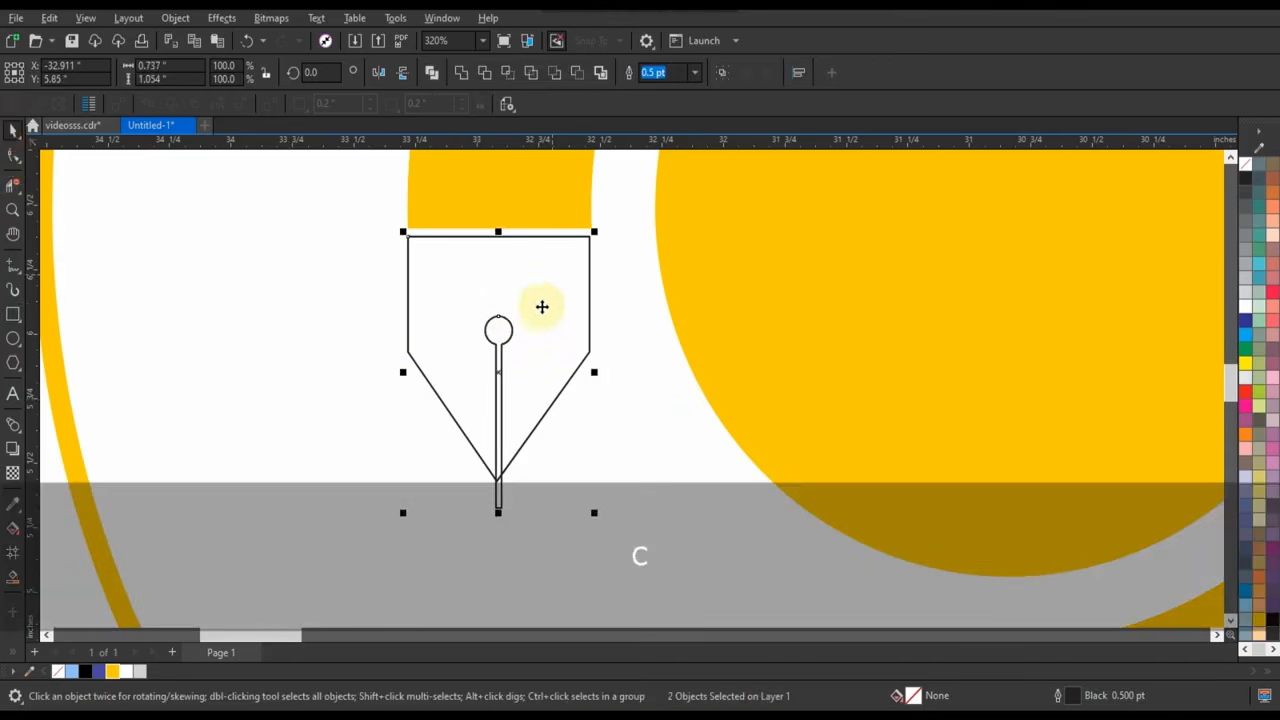
key(Escape)
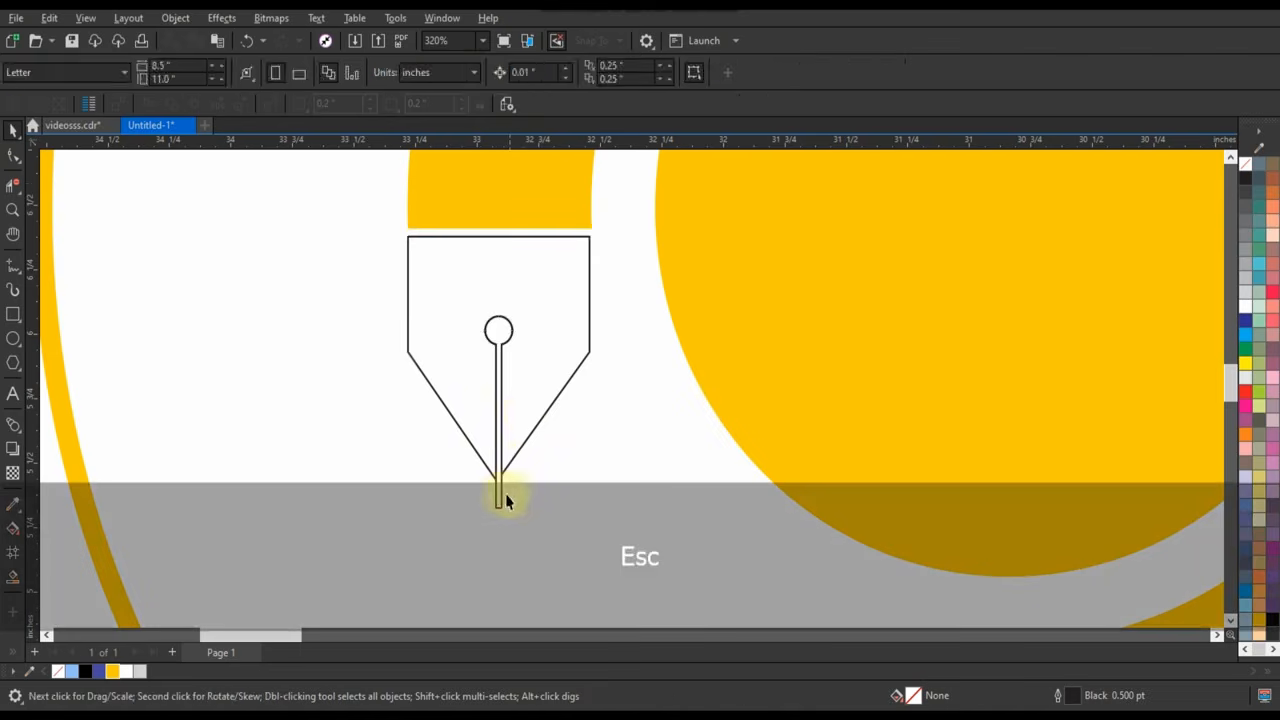
click(499, 502)
key(Delete)
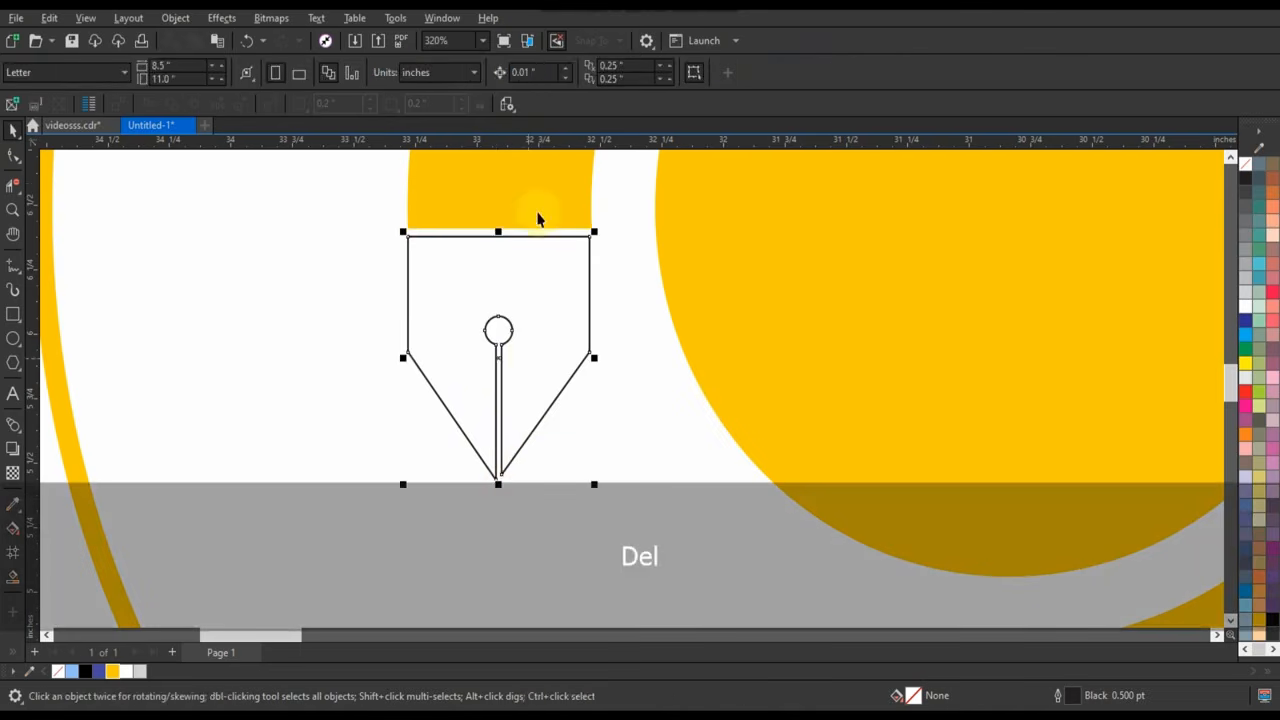
Step: Try to weld the pen nib to the yellow swirl band, and undo the weld
shift+click(538, 217)
click(459, 74)
key(ctrl+z)
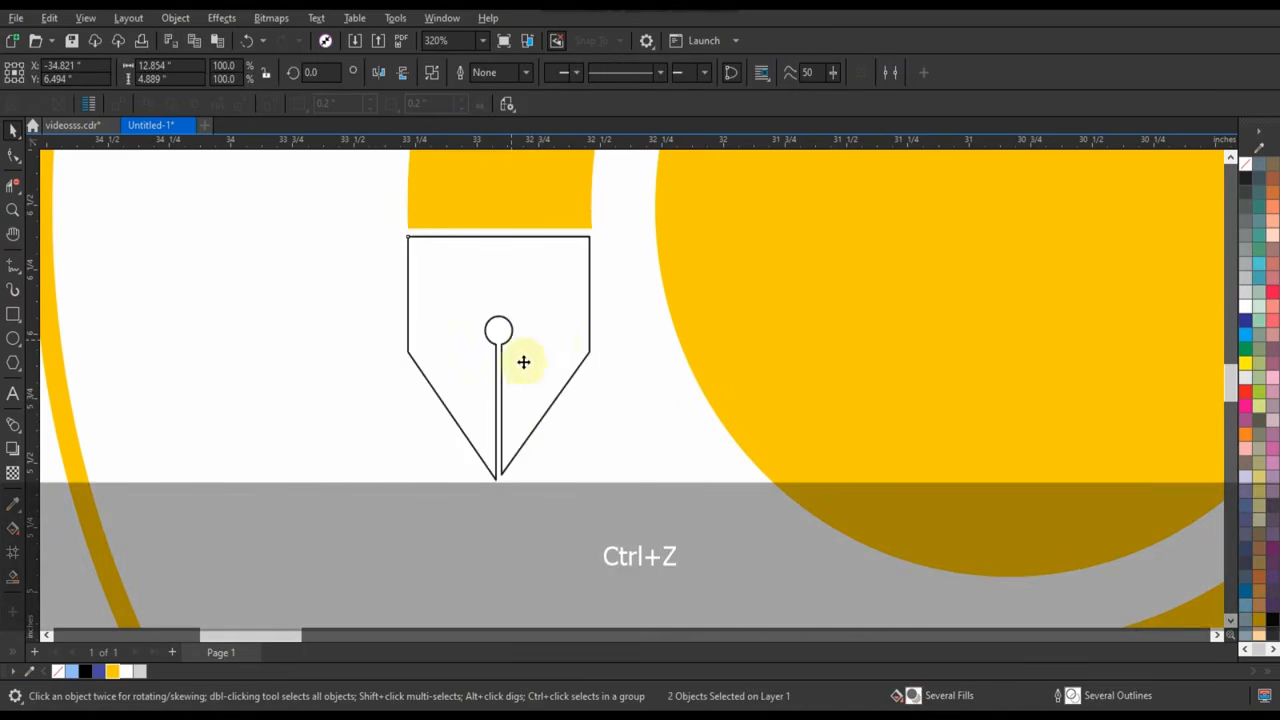
key(Escape)
Step: Fill the pen nib with the flyer's yellow (C:0 M:20 Y:100 K:0) and remove its outline
click(555, 341)
click(1259, 620)
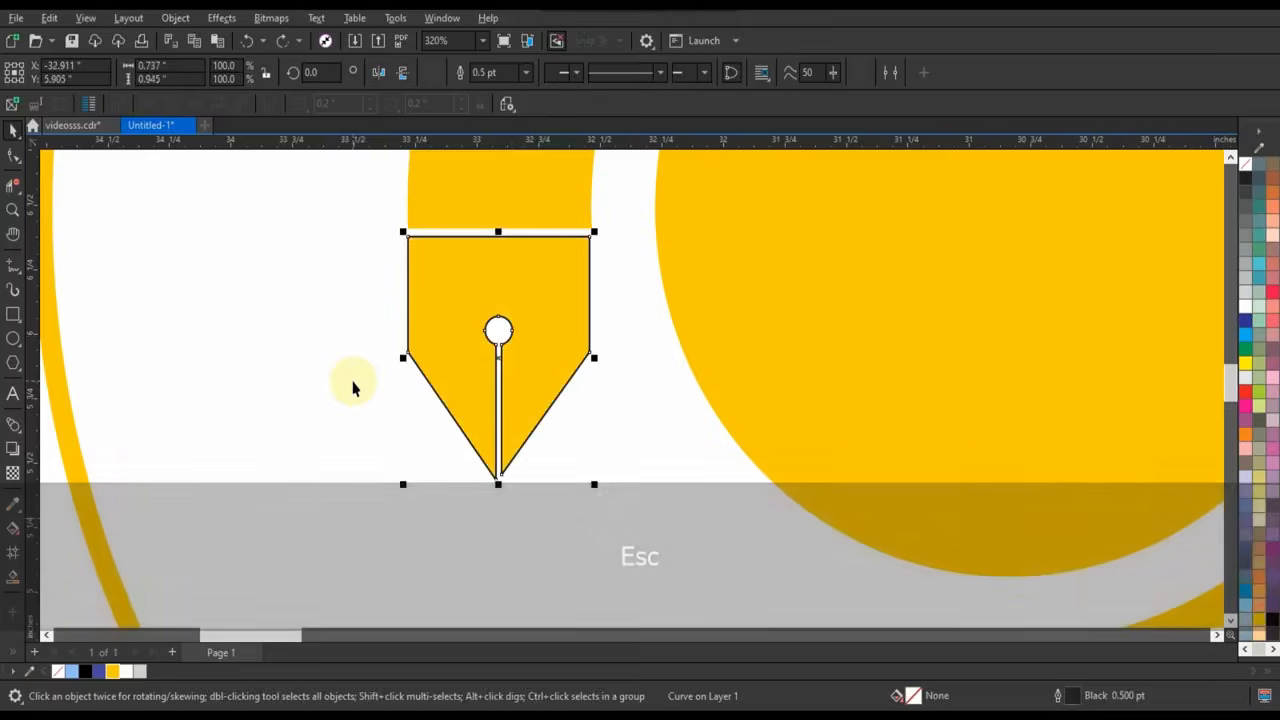
scroll(352, 388, down, 5)
right_click(1242, 168)
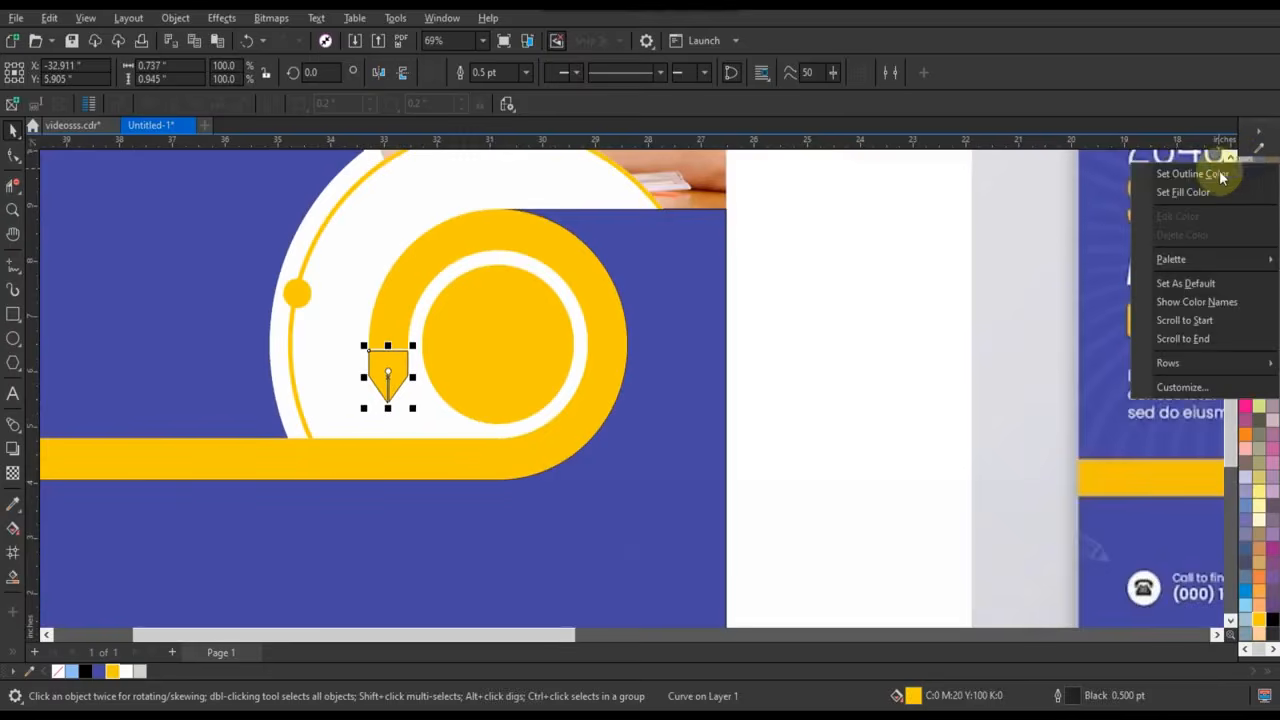
click(771, 371)
Step: Draw a circle about 10.9 in across in the empty area beside the flyer and place a slightly offset duplicate over it
scroll(771, 376, down, 4)
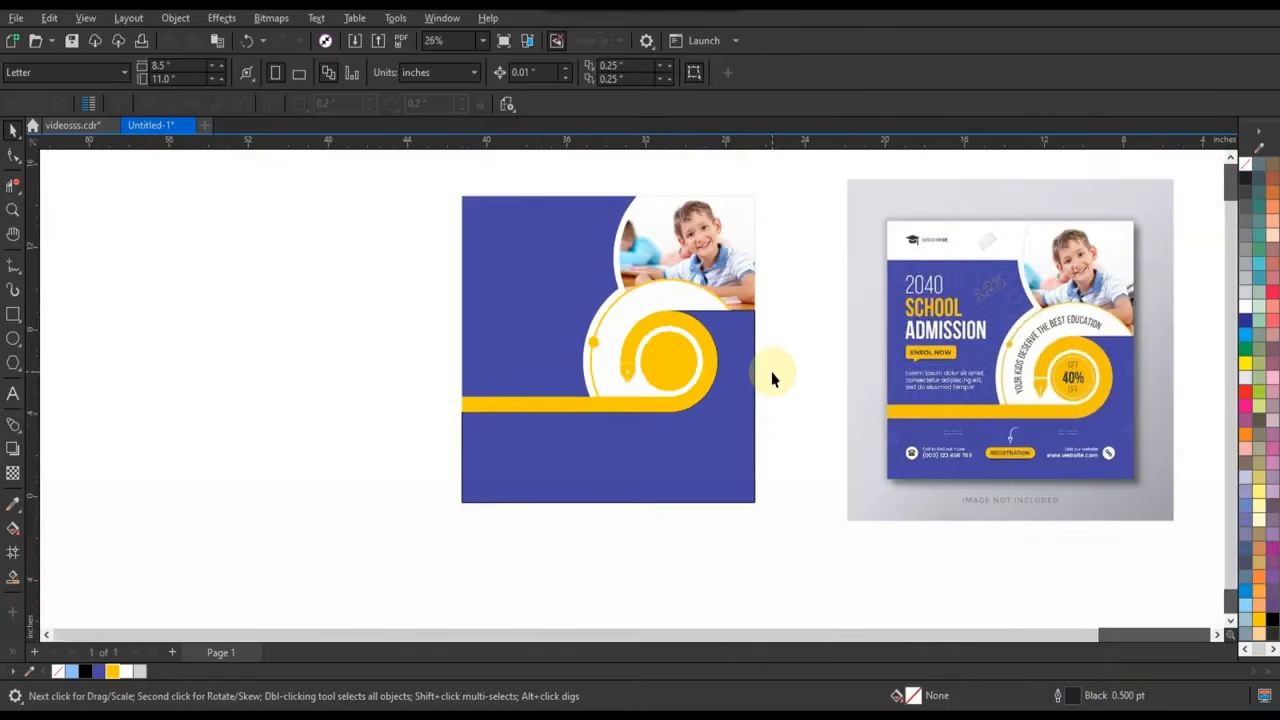
scroll(771, 378, down, 1)
drag(516, 246, 437, 200)
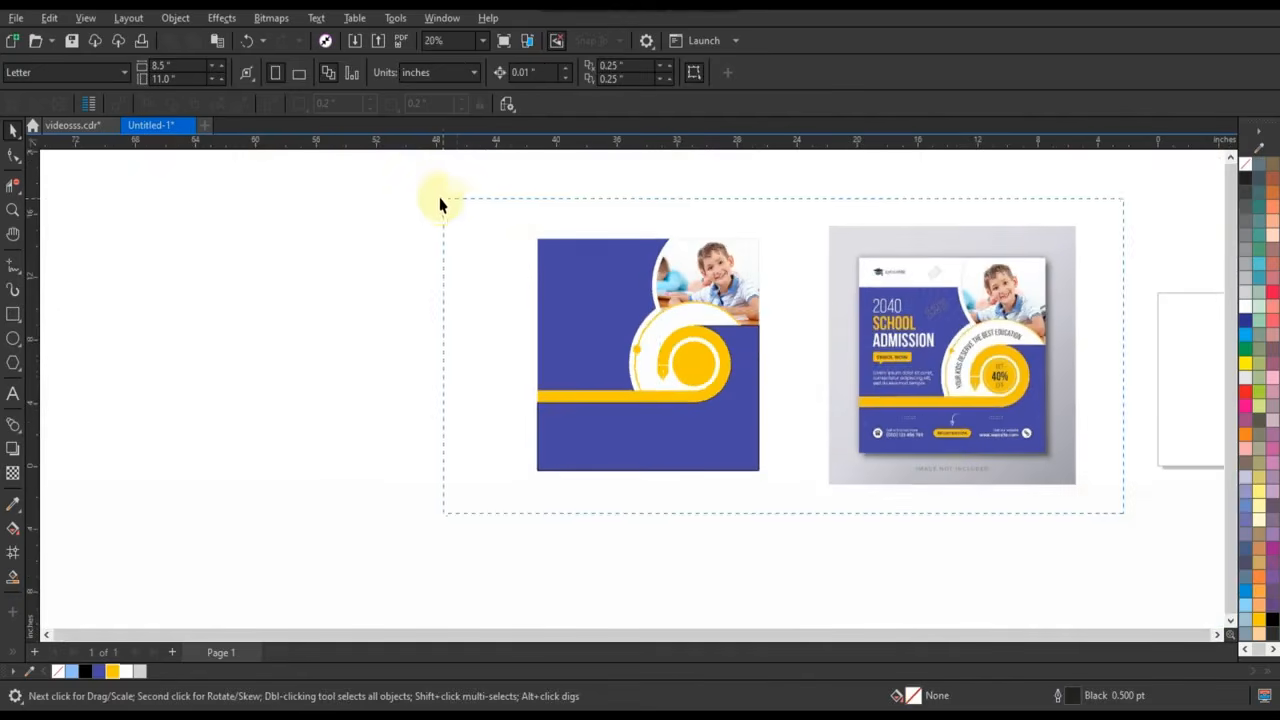
key(shift+F2)
key(Escape)
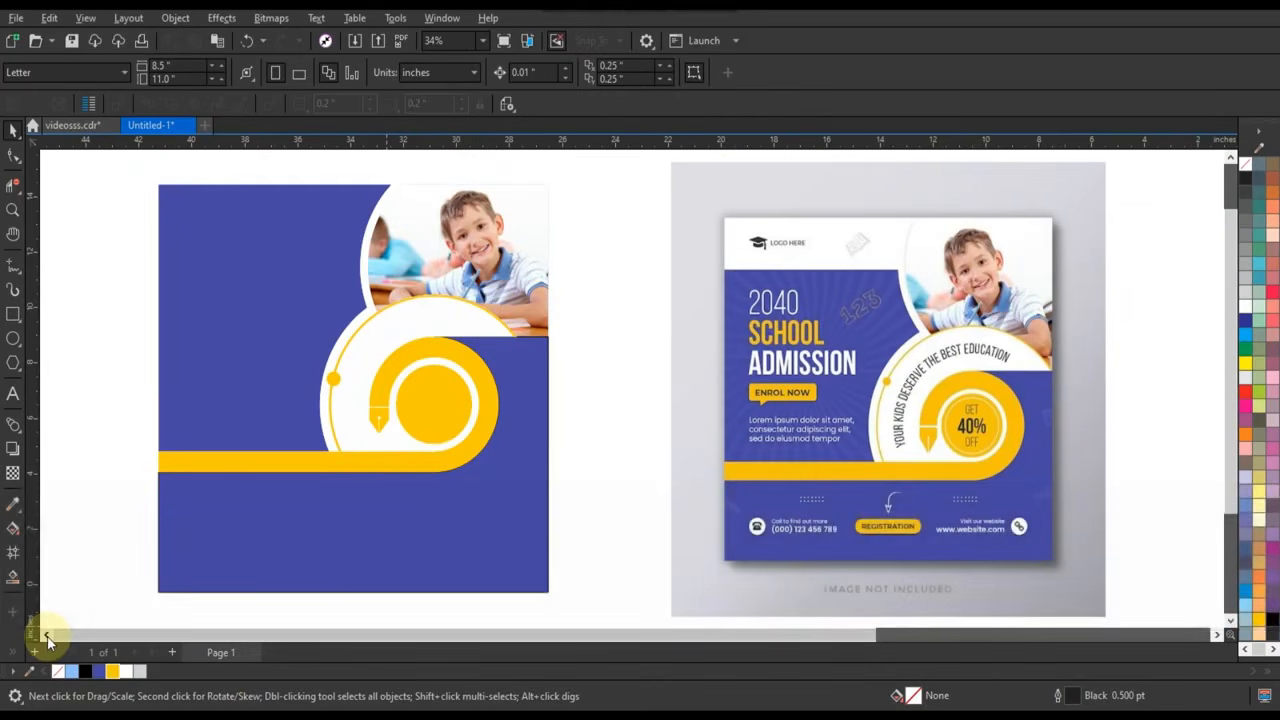
click(47, 636)
click(47, 636)
click(47, 636)
click(47, 636)
click(47, 636)
click(13, 342)
mouse_move(217, 209)
mouse_down()
mouse_move(357, 477)
mouse_move(506, 510)
mouse_up()
click(13, 130)
mouse_move(340, 304)
mouse_down()
mouse_move(335, 320)
mouse_move(338, 305)
mouse_up()
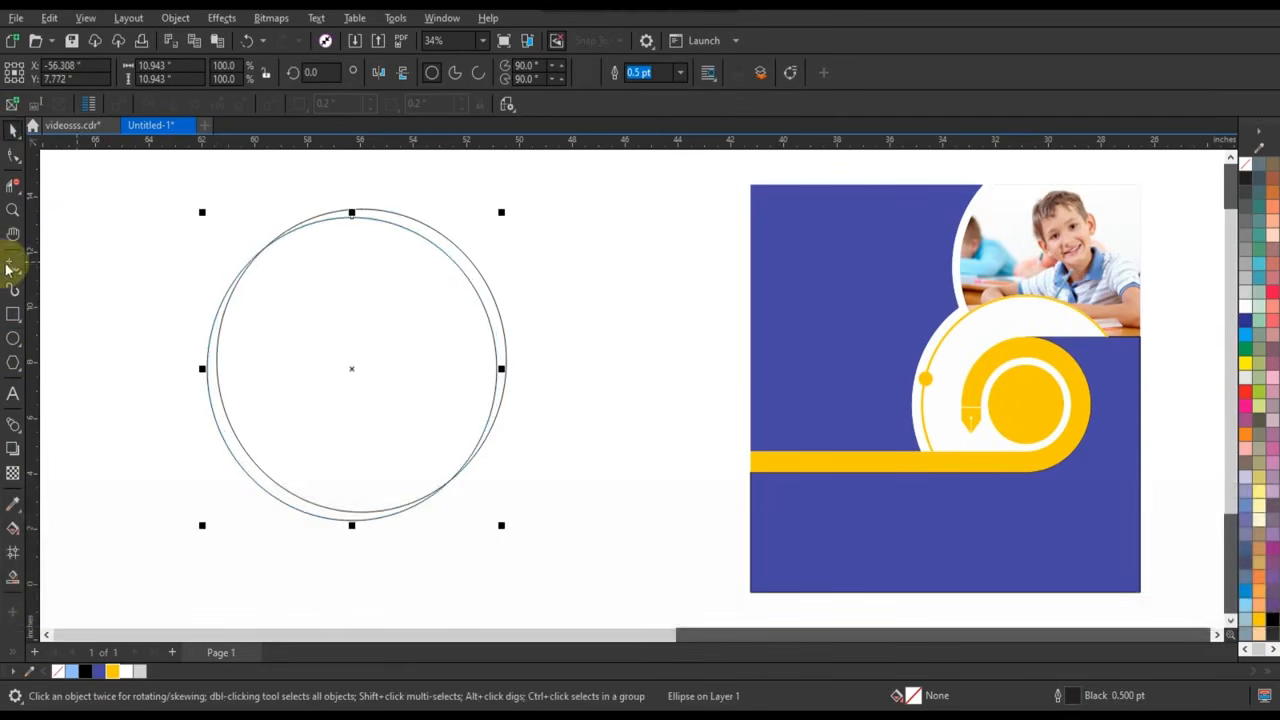
Step: Draw a horizontal line about 3.1 in long across the circles' upper edge and Smart Fill the crescent below it in light blue
click(13, 265)
click(425, 250)
ctrl+click(511, 252)
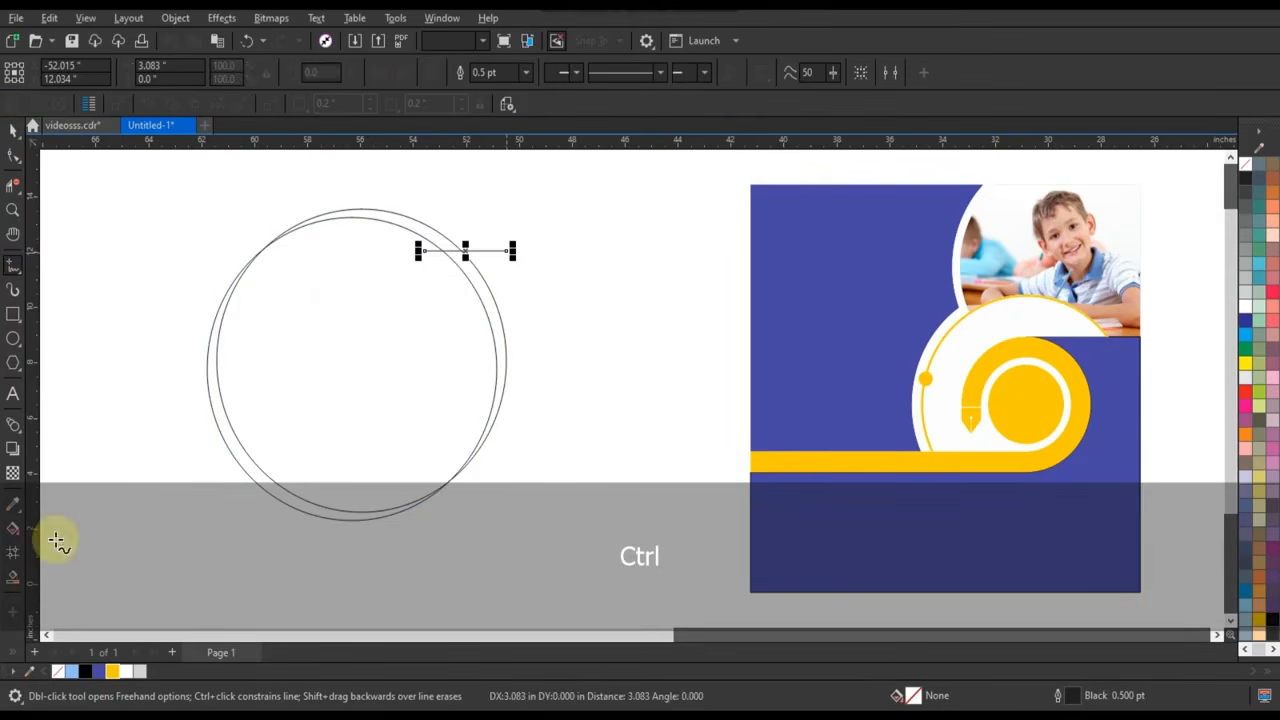
click(13, 577)
click(493, 319)
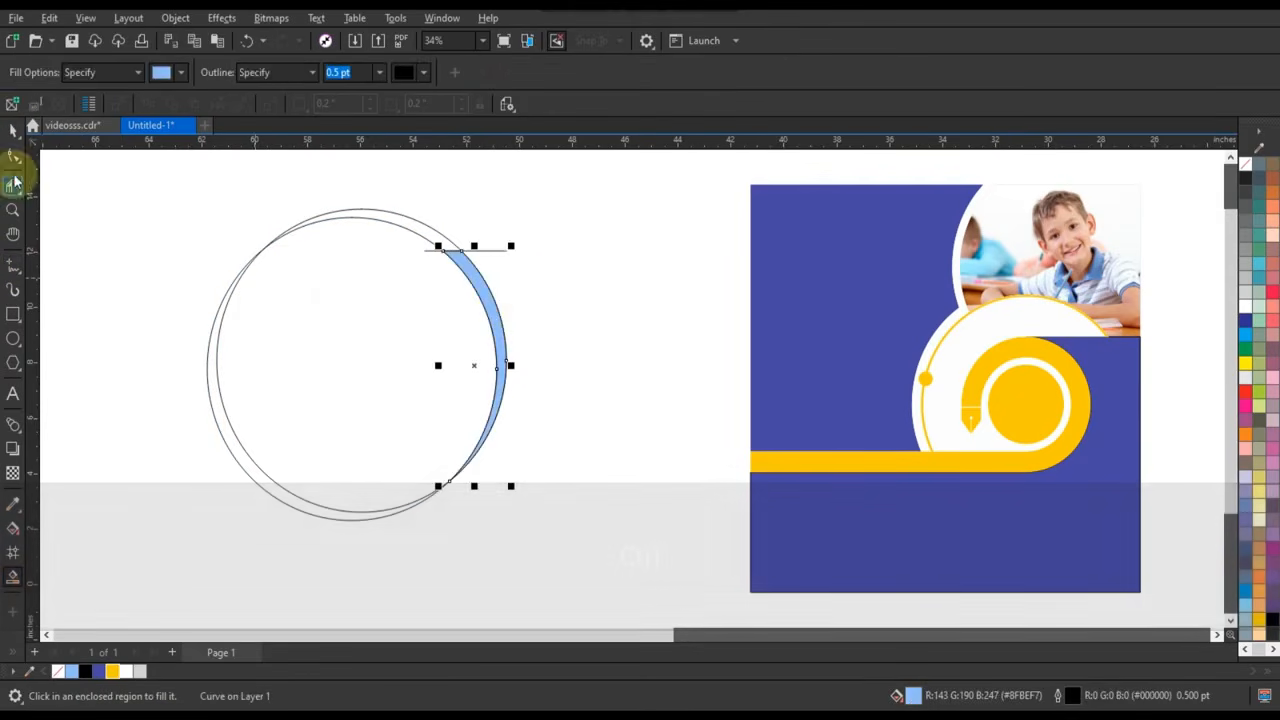
Step: Delete the helper line and both construction circles, keeping only the light blue crescent
click(13, 130)
key(Delete)
click(397, 230)
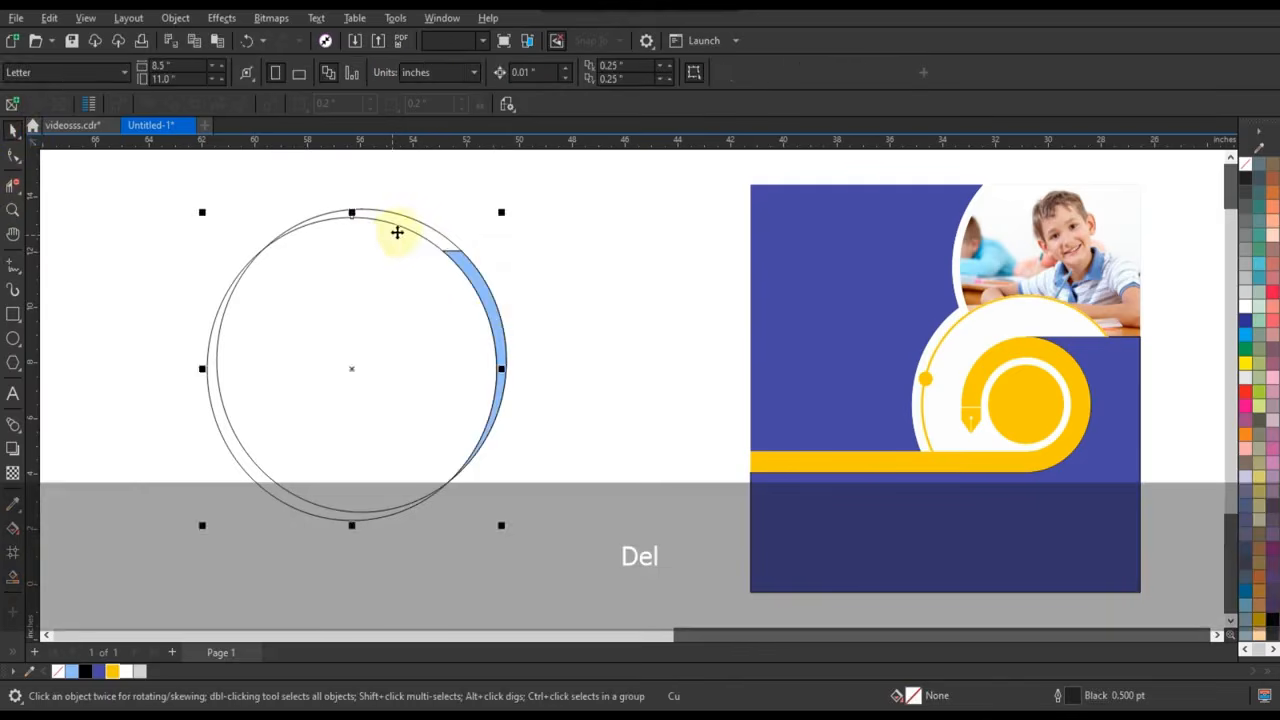
click(431, 243)
key(Delete)
click(437, 232)
key(Delete)
click(490, 302)
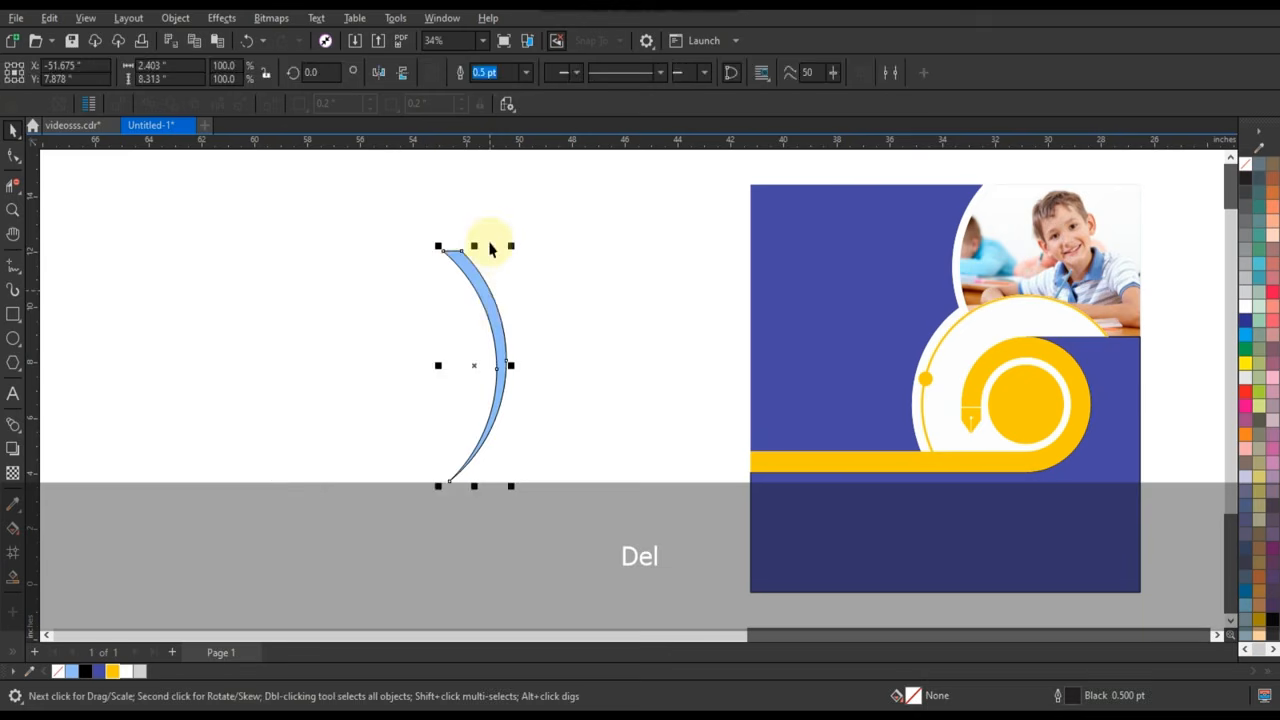
Step: Make a duplicate of the crescent flipped vertically and horizontally, and place it below the original to form an S-shaped pair
drag(481, 488, 481, 489)
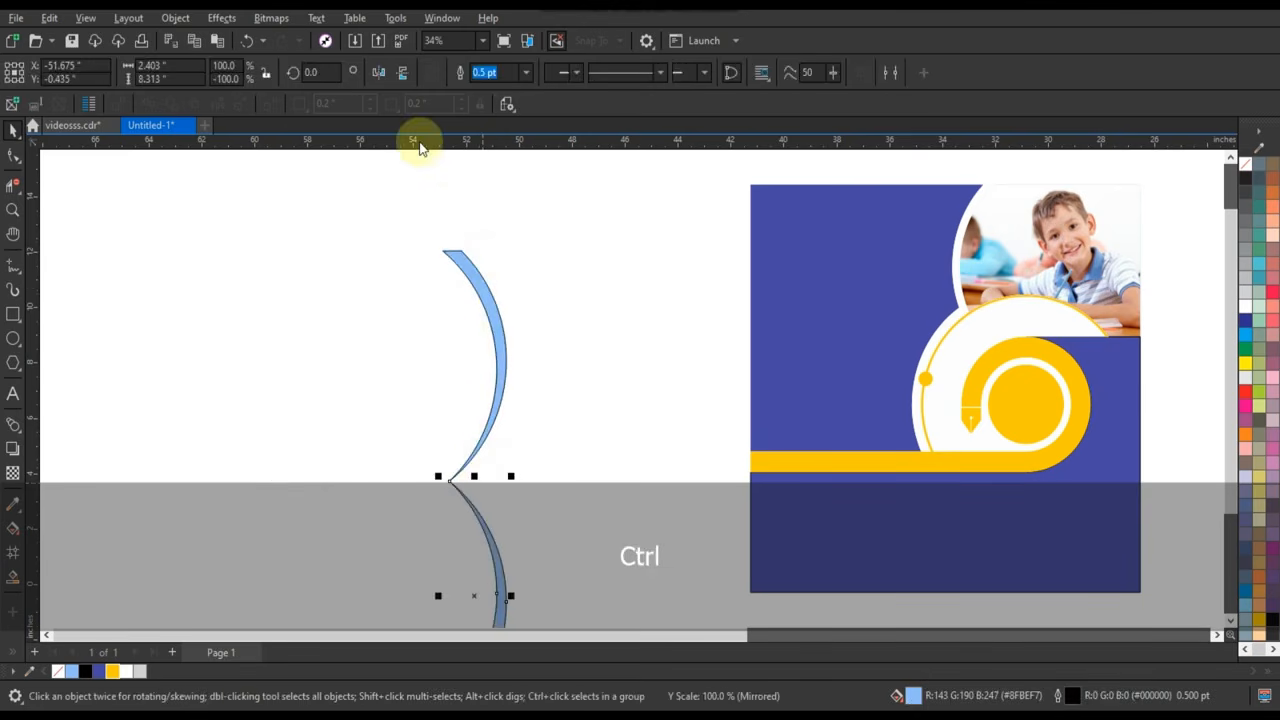
click(379, 73)
scroll(503, 237, down, 2)
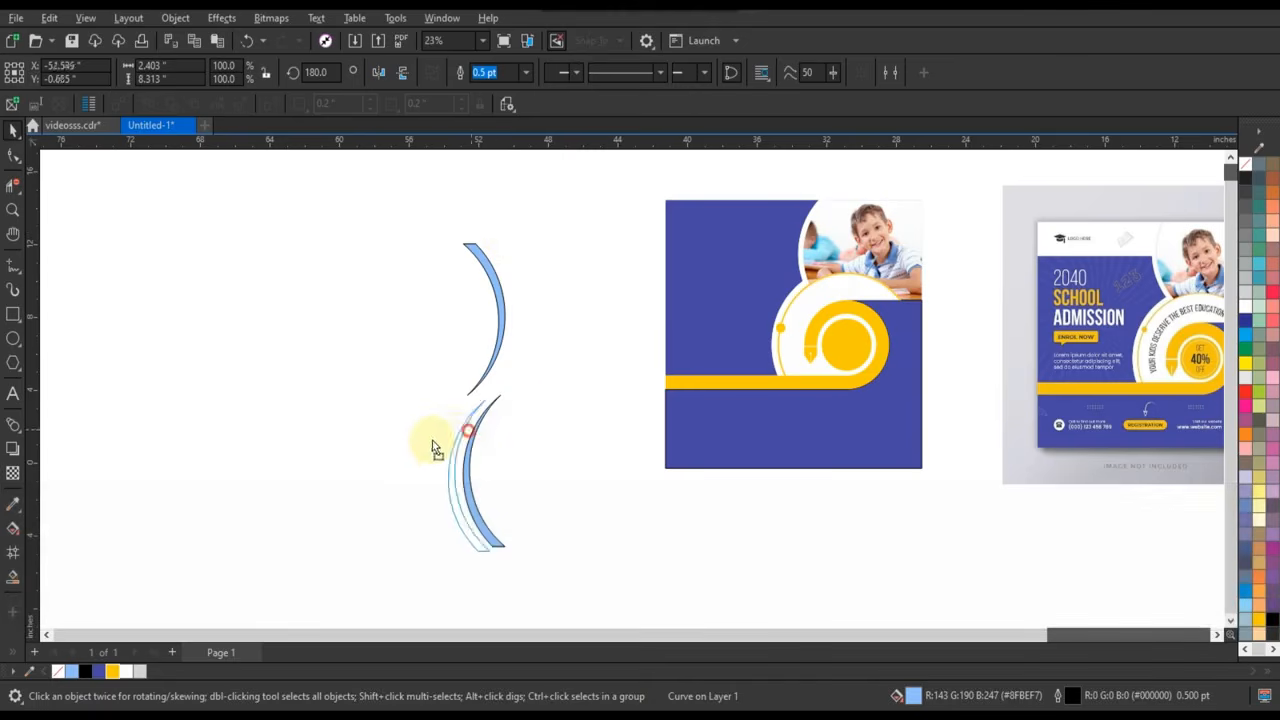
drag(432, 450, 466, 409)
Step: Group the two crescents and create a copy of the group rotated 15 degrees clockwise about its center
shift+click(491, 266)
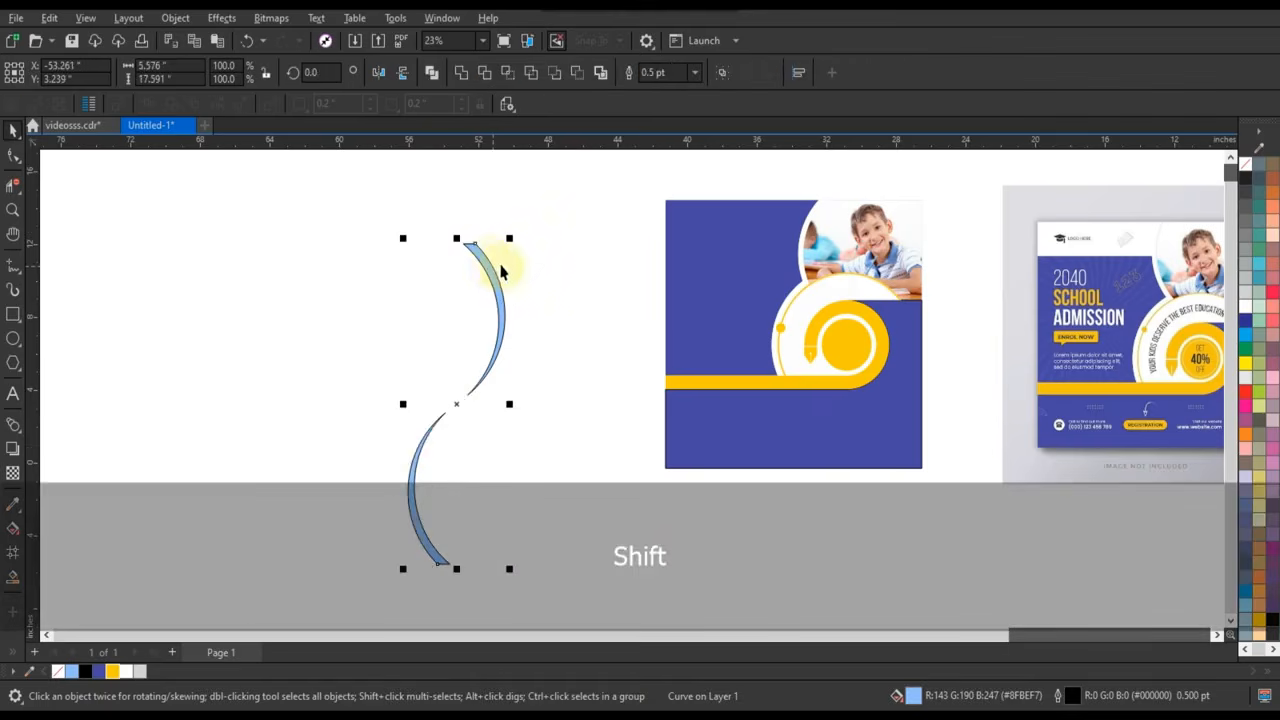
key(ctrl+g)
click(486, 262)
drag(528, 249, 540, 283)
right_click(540, 283)
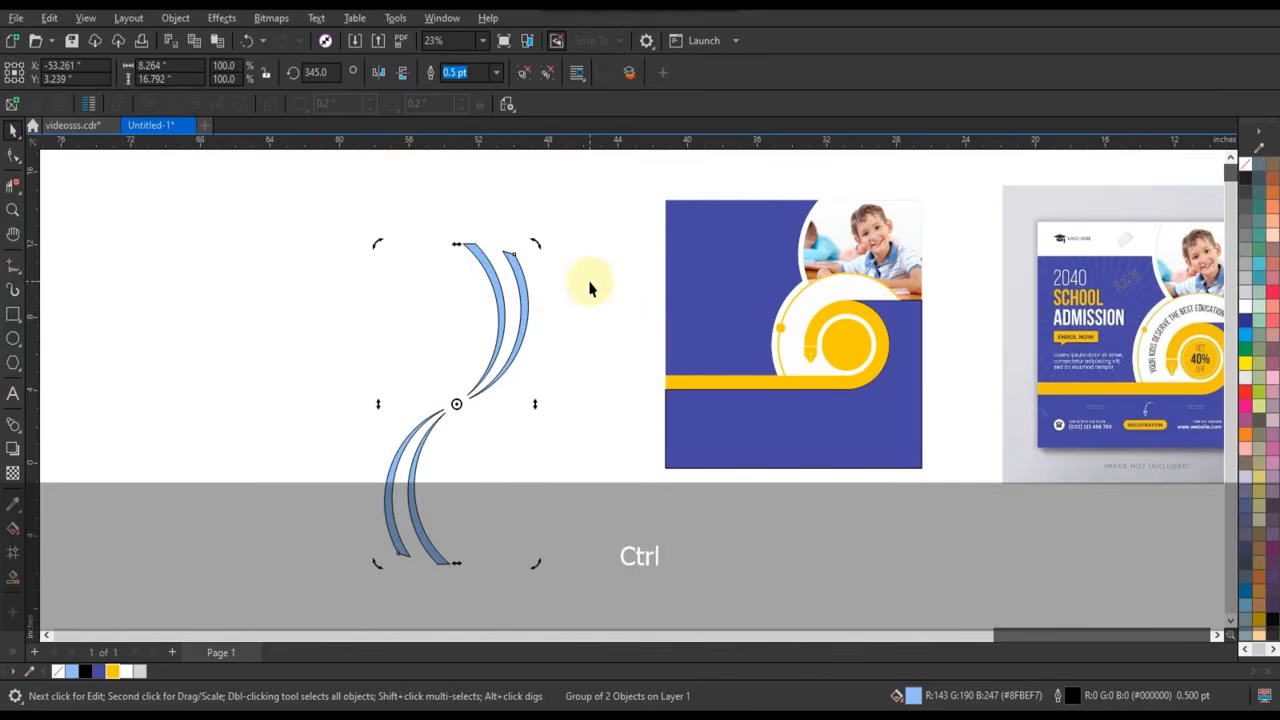
Step: Repeat the rotated duplication until the crescent pairs form a full circular swirl burst
key(ctrl+r)
key(ctrl+r)
key(ctrl+r)
key(ctrl+r)
key(ctrl+r)
key(ctrl+r)
key(ctrl+r)
key(ctrl+r)
key(ctrl+r)
key(ctrl+r)
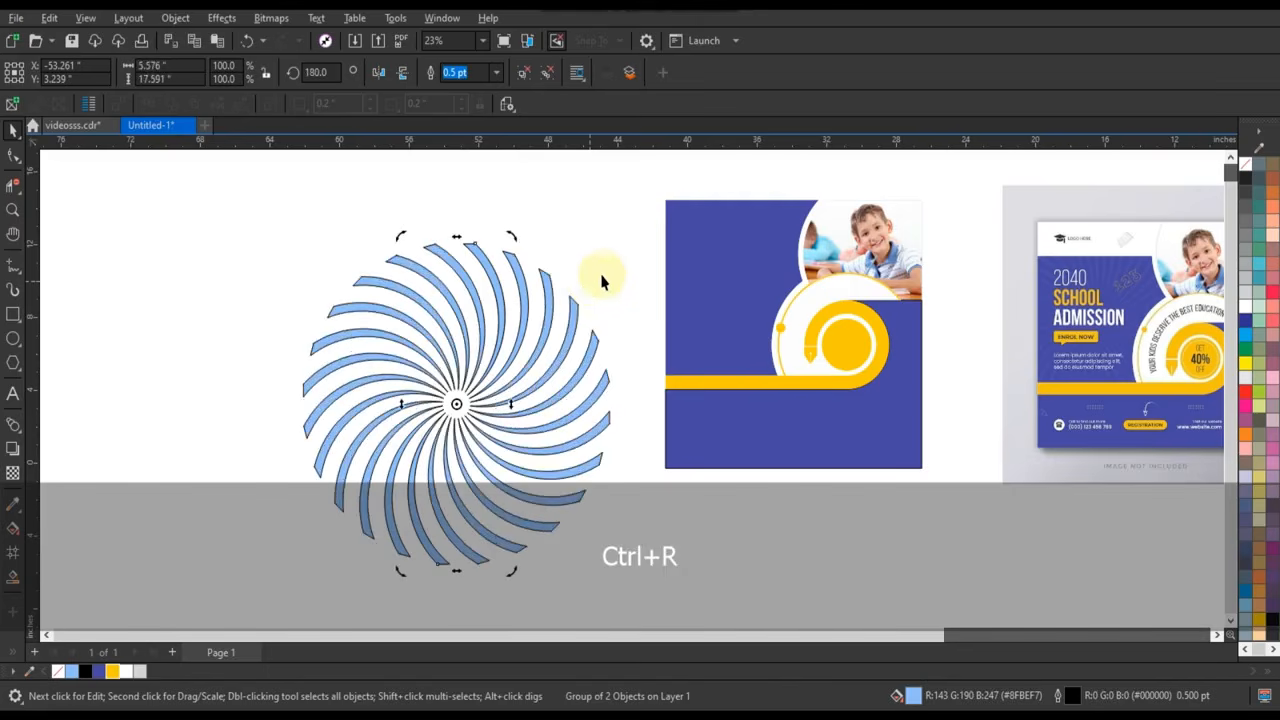
Step: Undo the last surplus crescent copy and weld all the crescent groups into one swirl shape
key(ctrl+z)
drag(634, 198, 290, 590)
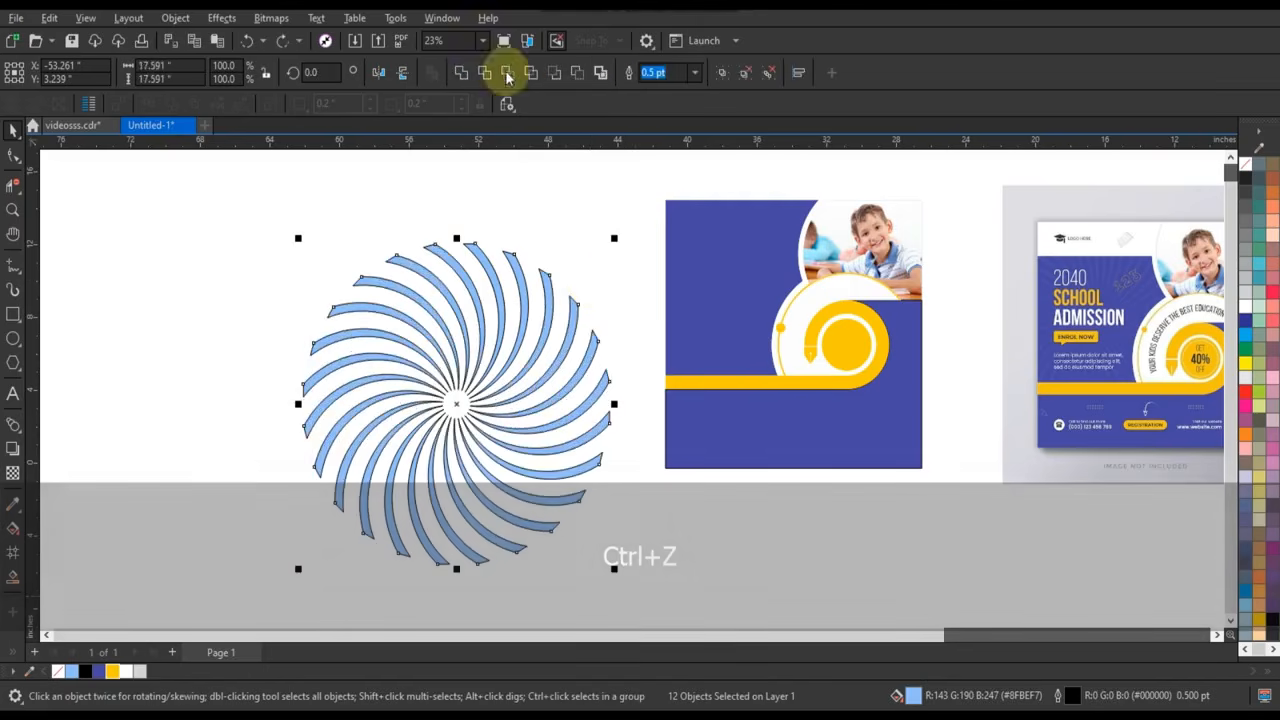
click(462, 70)
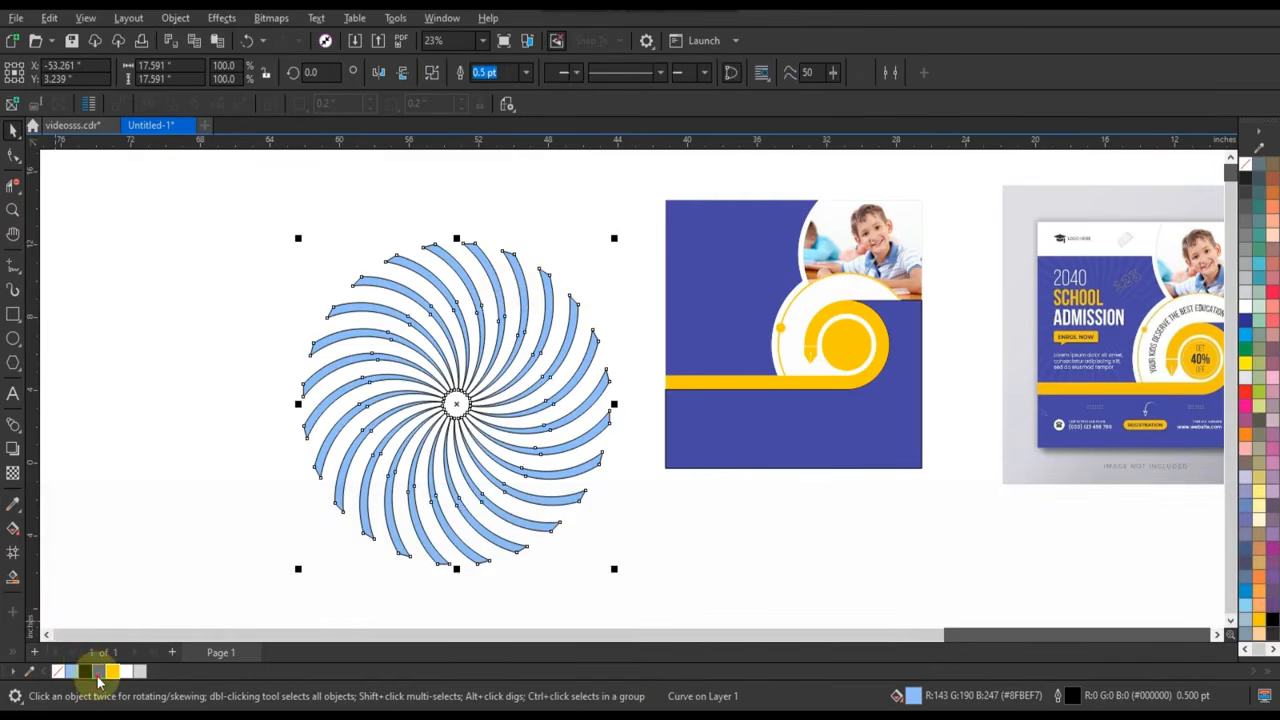
Step: Fill the swirl burst with a violet-blue slightly lighter than the flyer's blue (RGB 106, 106, 201) and remove its outline
click(98, 672)
click(13, 528)
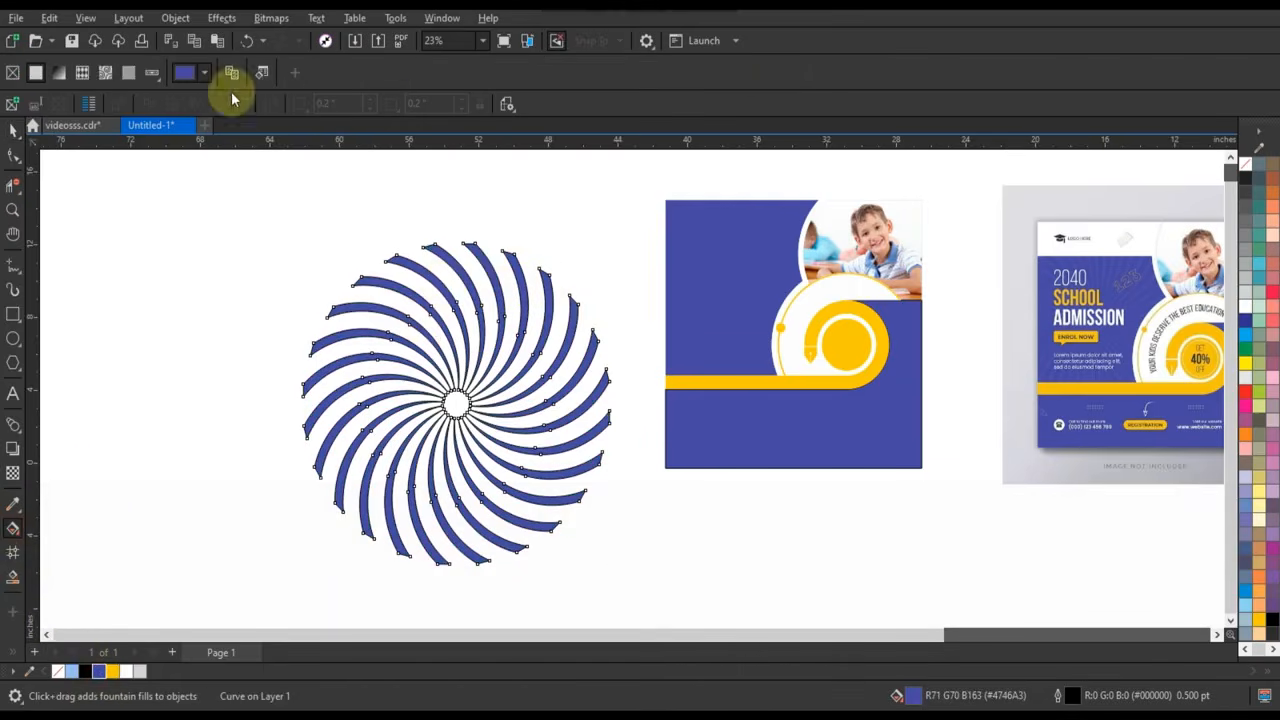
click(186, 76)
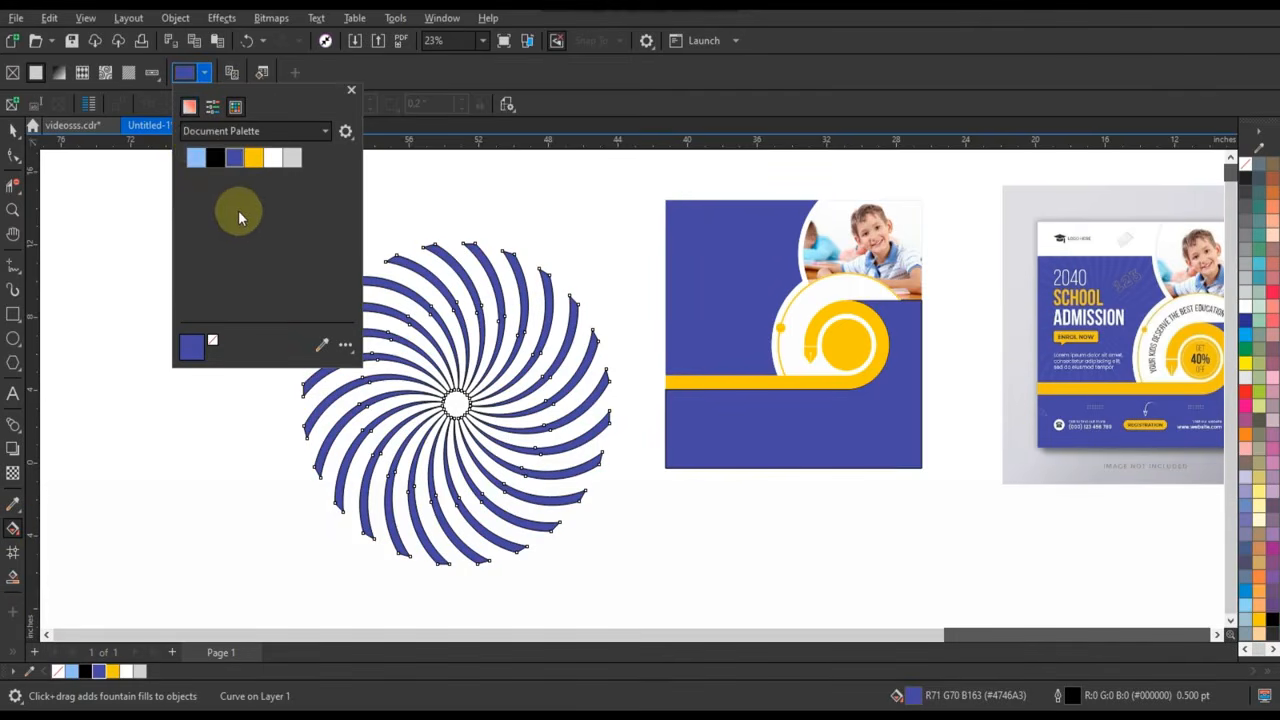
click(239, 180)
drag(238, 179, 234, 173)
click(15, 133)
click(15, 133)
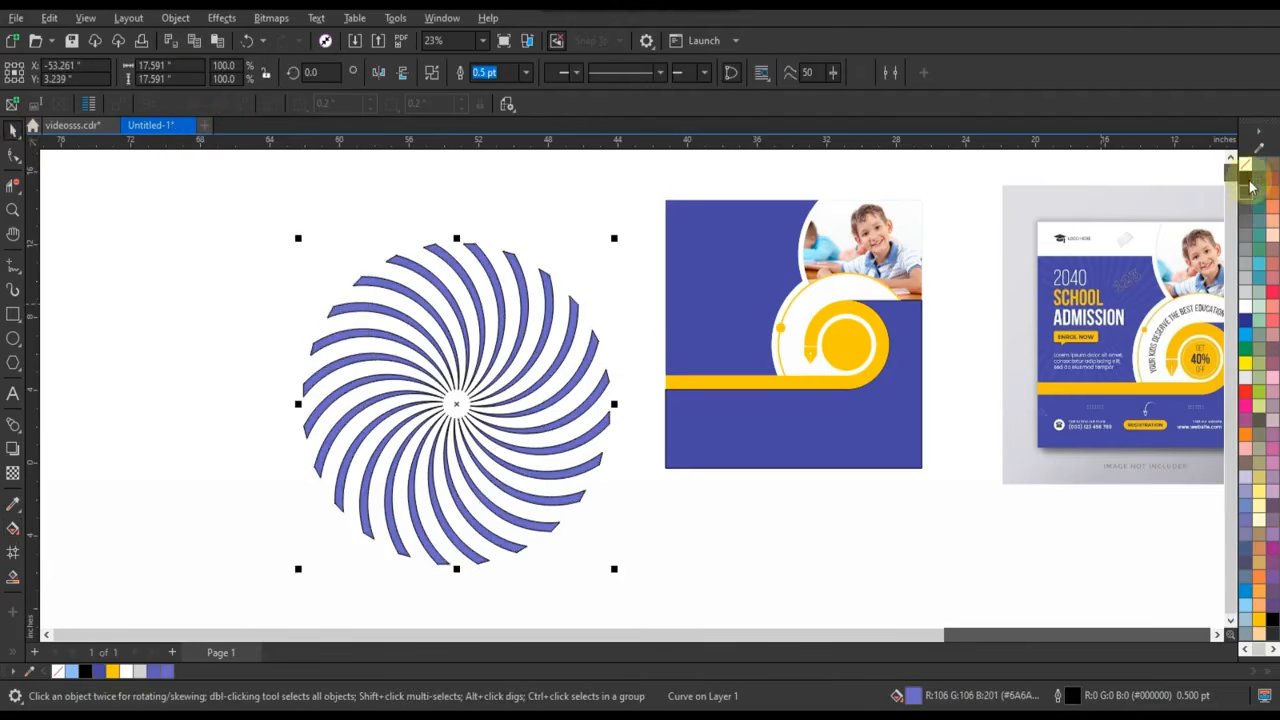
right_click(1237, 177)
Step: Center the swirl burst on the flyer's upper blue panel and scale it down about its center to about 14.8 inches
shift+click(752, 274)
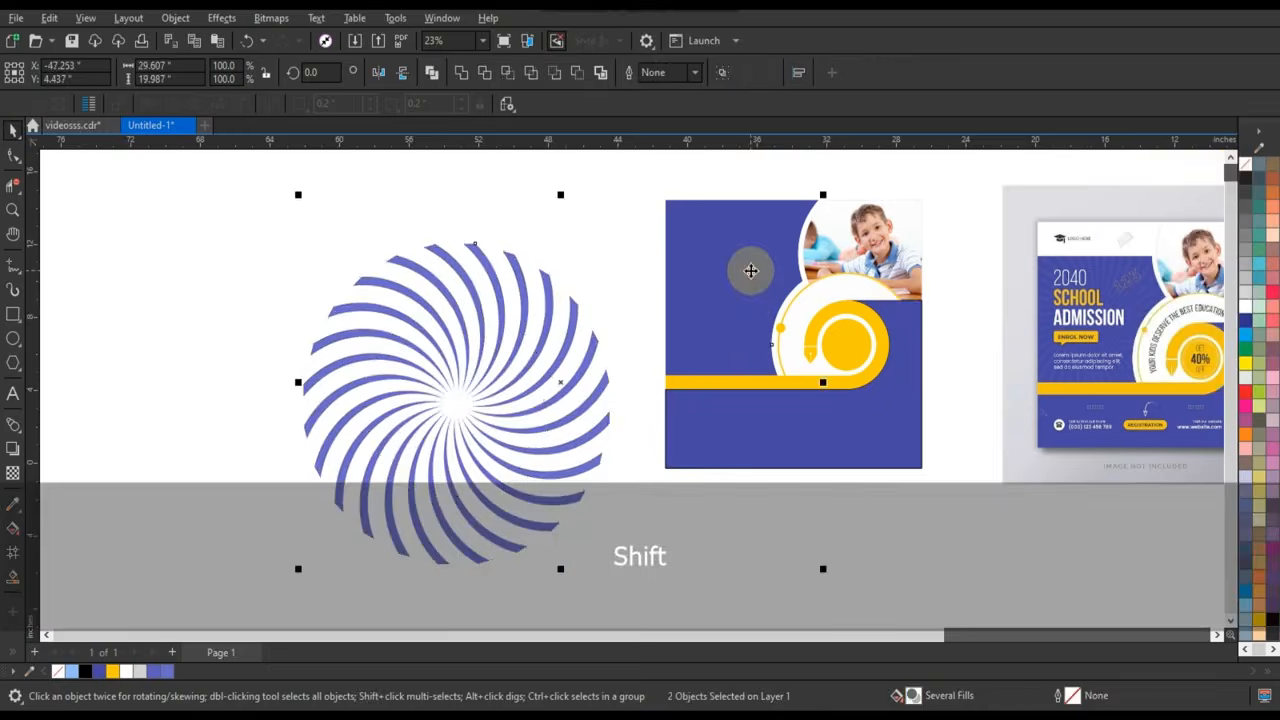
key(c)
key(e)
click(549, 347)
click(771, 300)
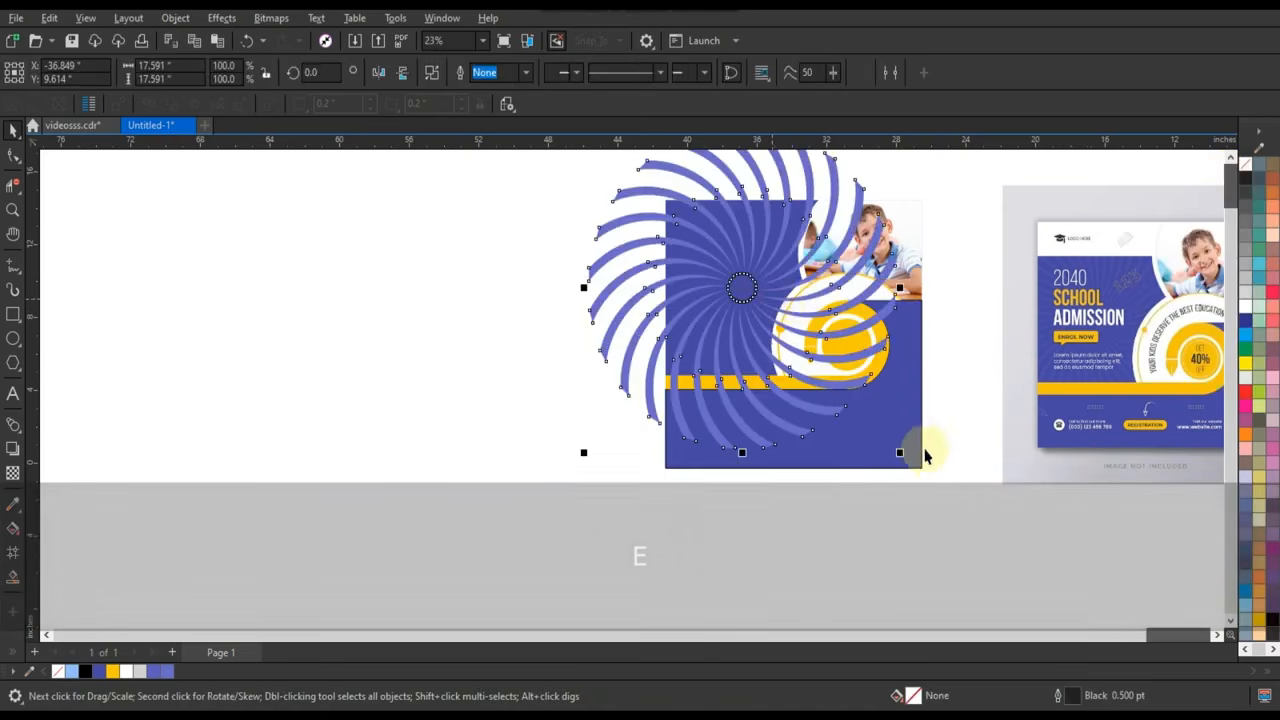
drag(900, 451, 876, 440)
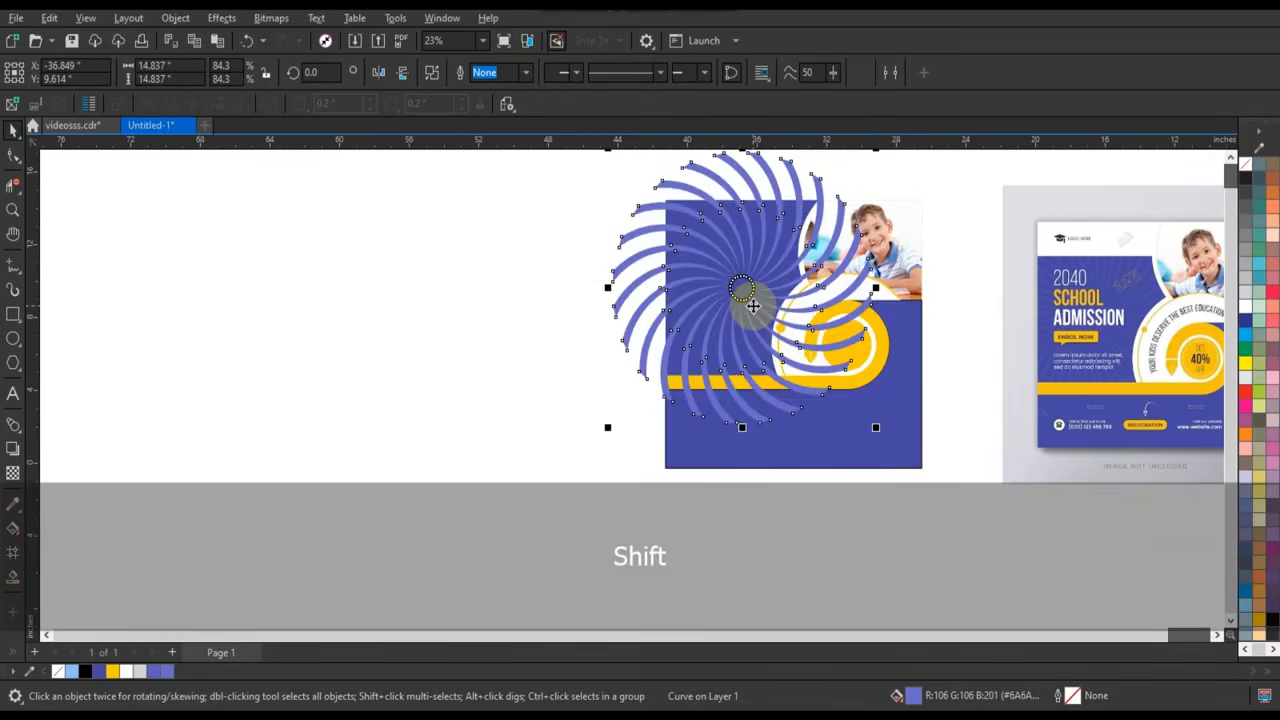
Step: Clip the swirl burst inside the flyer's upper blue panel and deselect everything
shift+click(746, 304)
key(w)
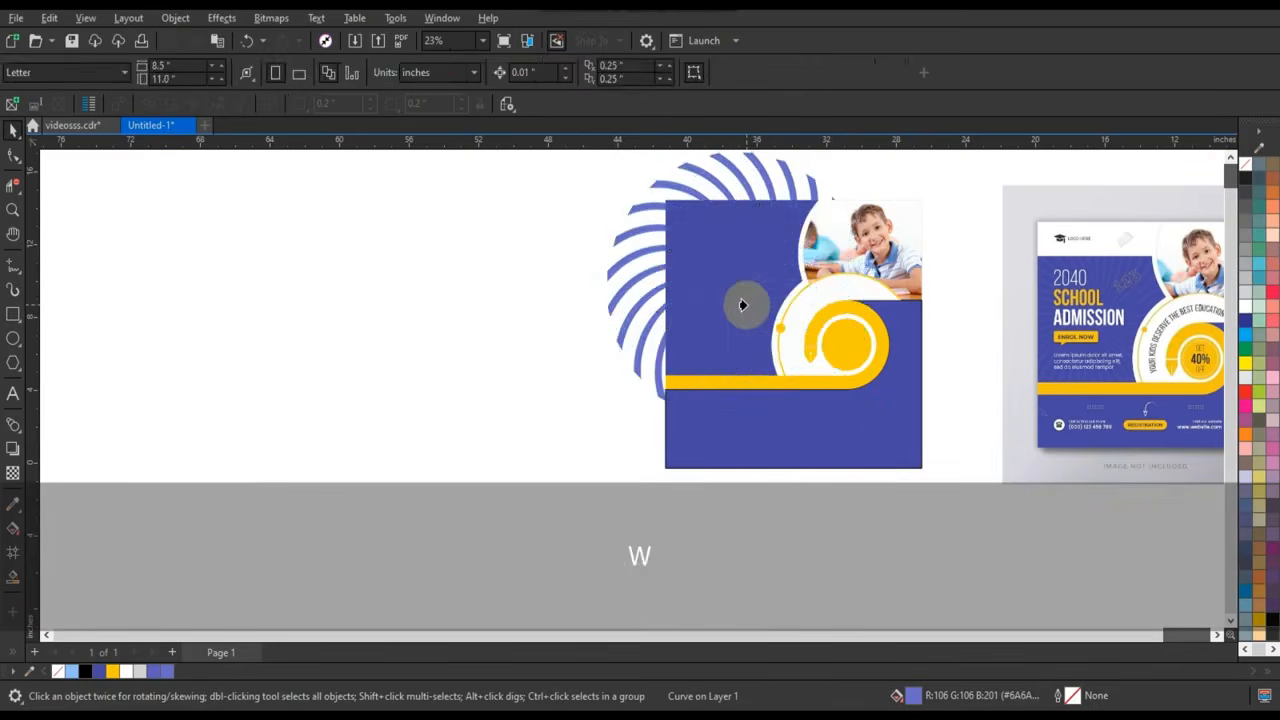
click(577, 314)
Step: Compare the finished flyer with the reference image side by side in a full-screen preview
scroll(619, 367, down, 1)
drag(548, 228, 1134, 462)
key(shift+F2)
key(Escape)
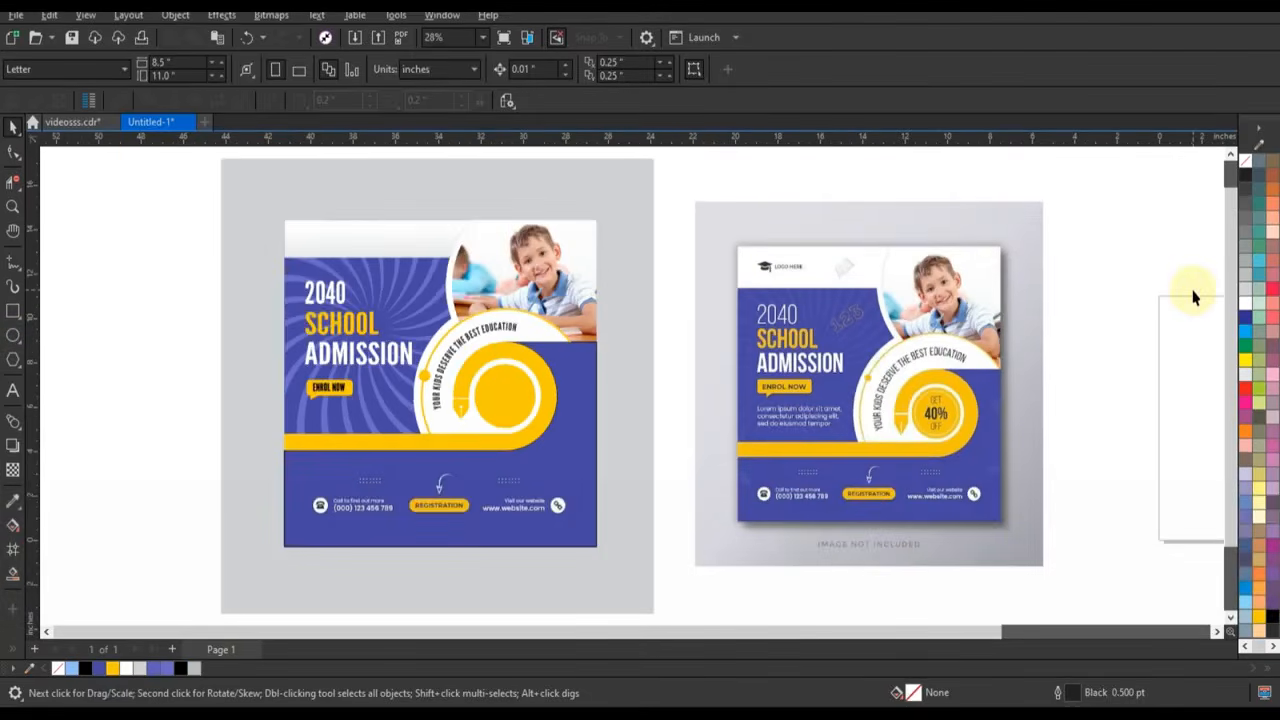
key(F9)
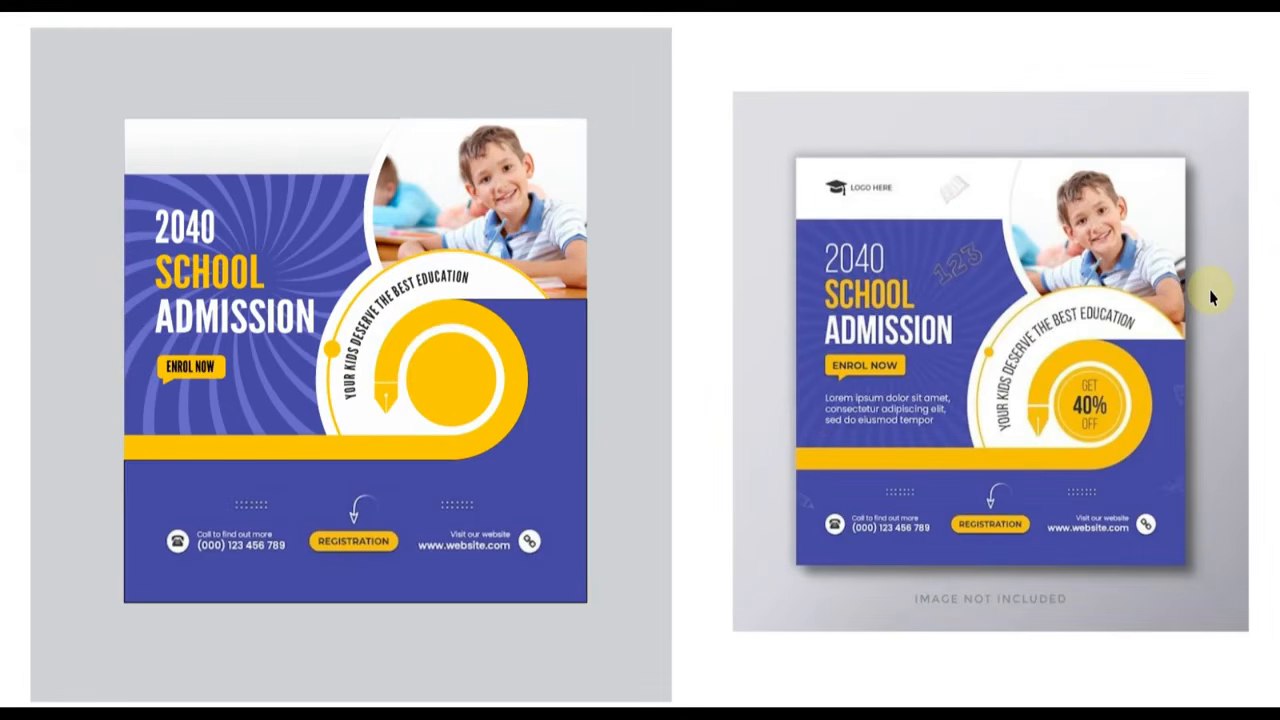